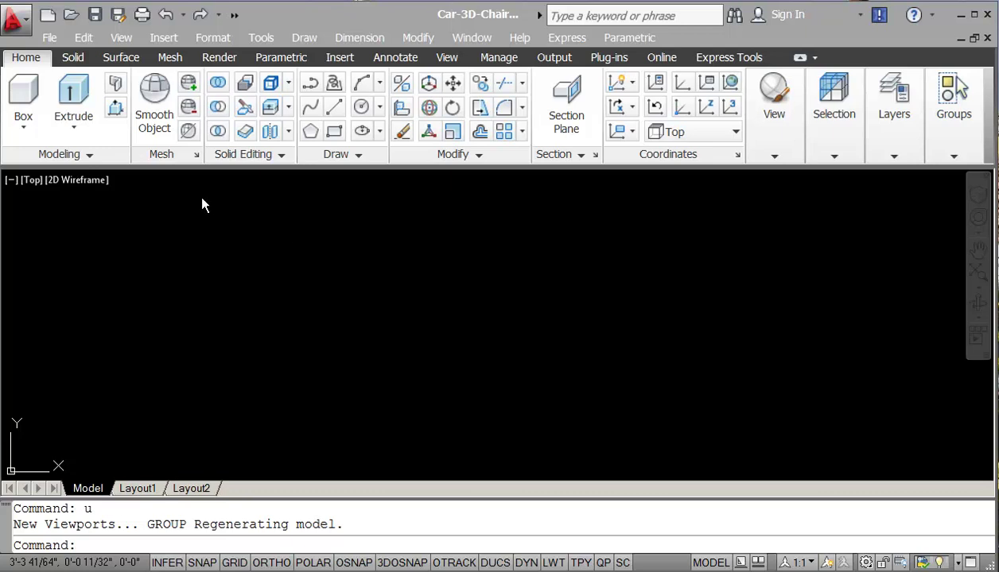
Step: Set up a Three: Right 3D viewport layout with an SW Isometric view in the large viewport, displayed in the Conceptual visual style
click(121, 38)
mouse_move(139, 295)
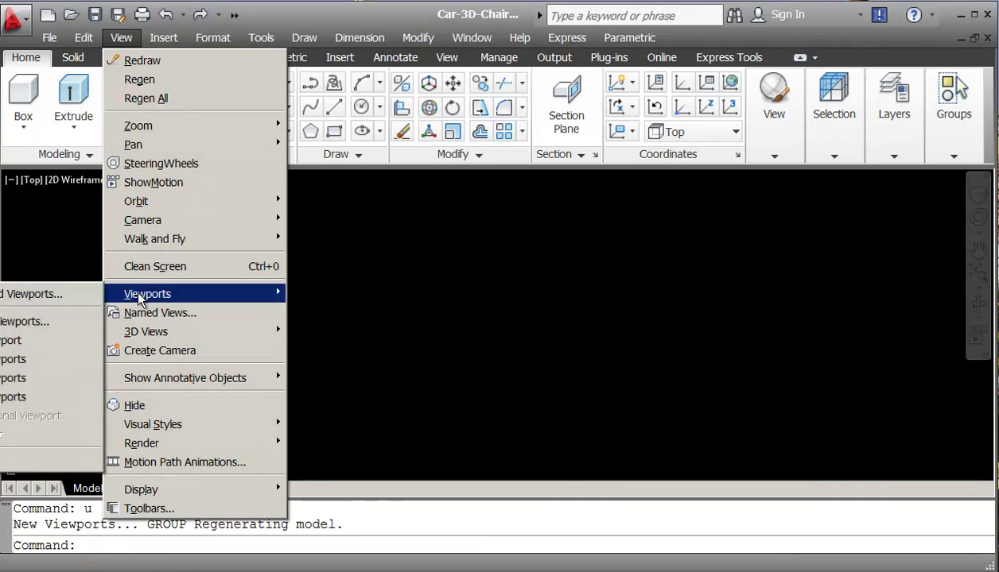
click(89, 322)
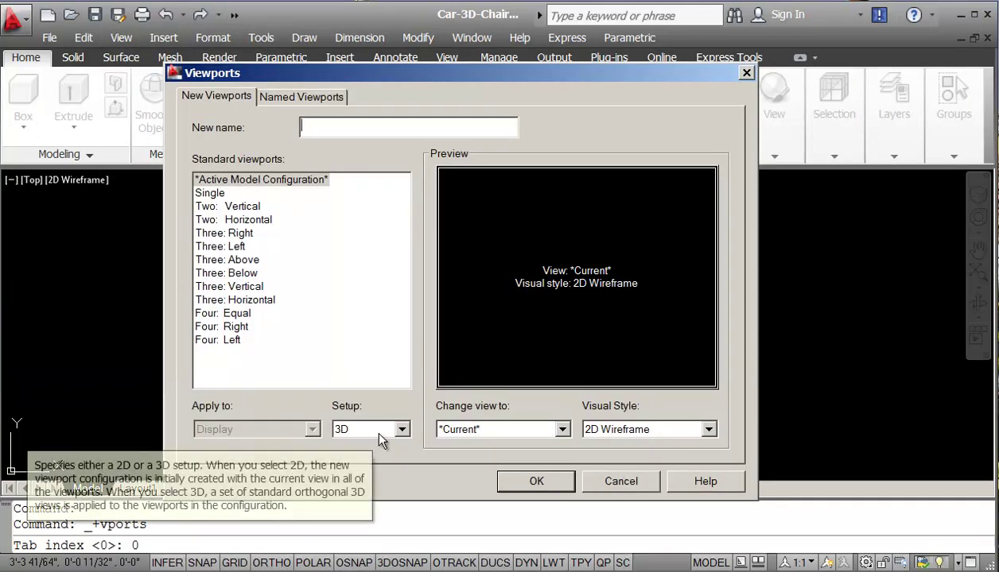
click(263, 233)
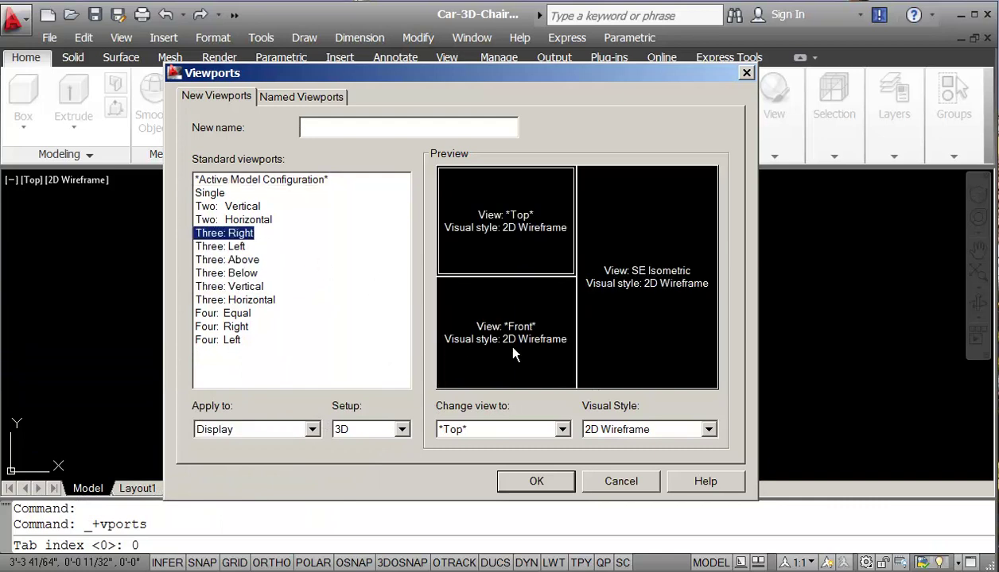
click(657, 292)
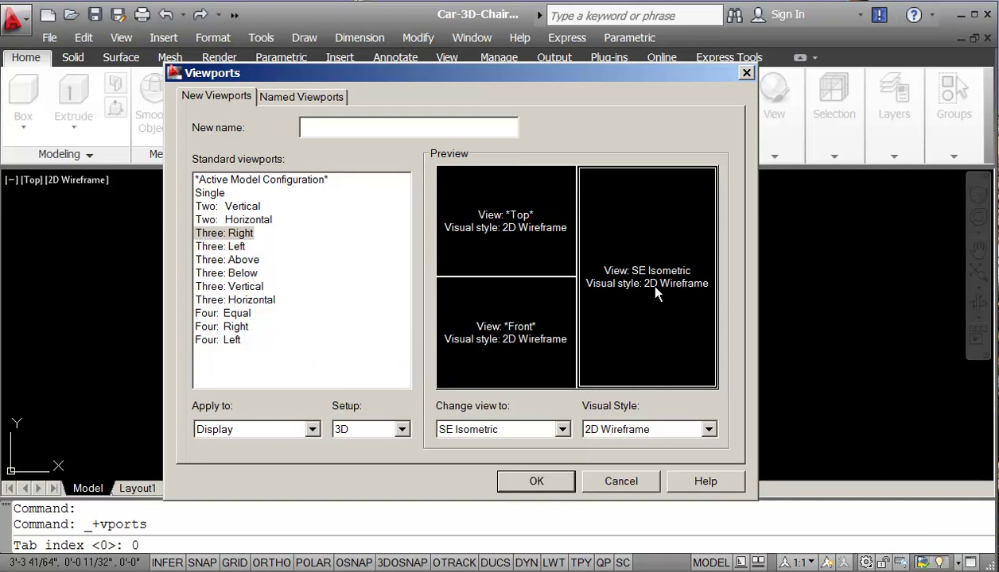
click(562, 429)
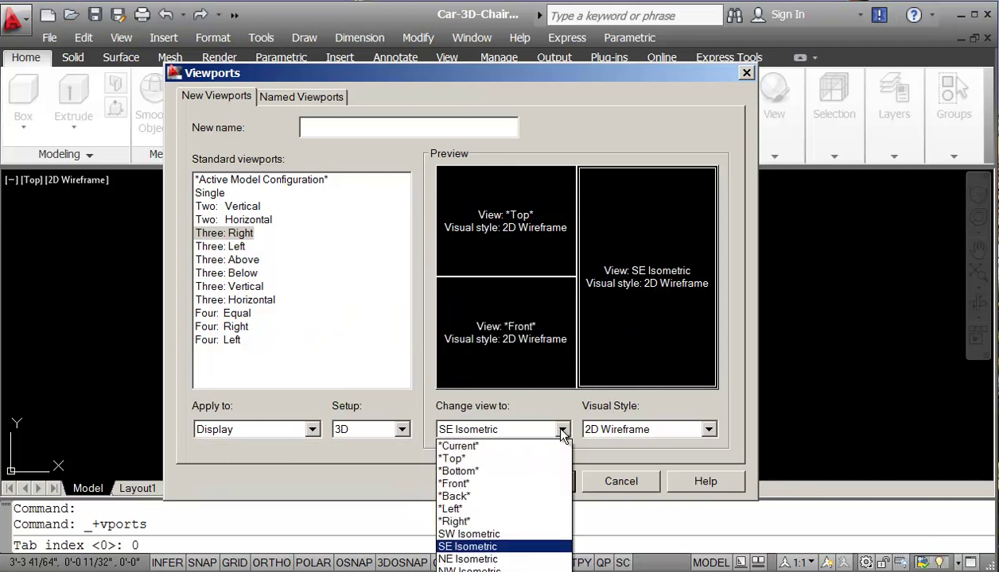
click(514, 534)
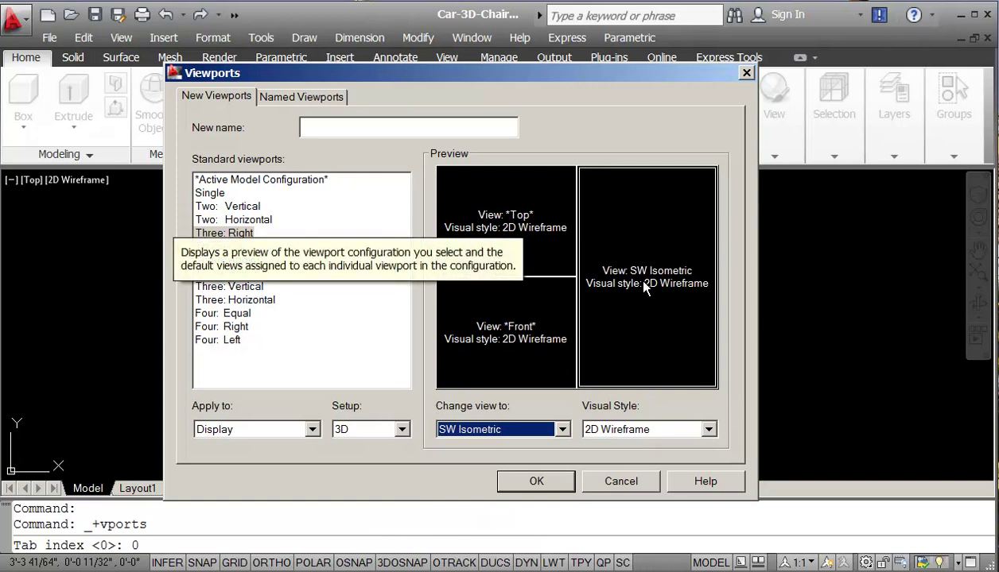
click(536, 485)
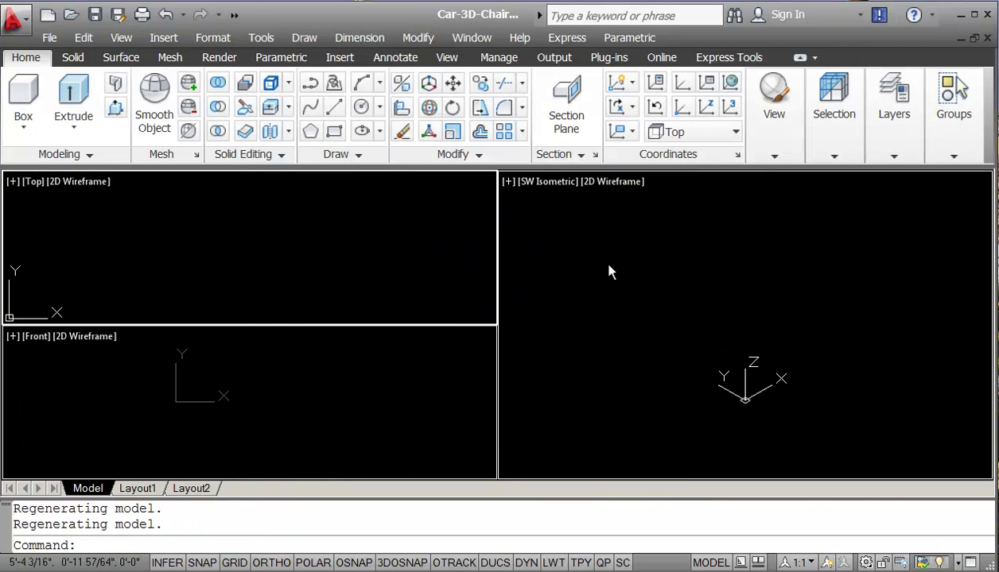
click(608, 182)
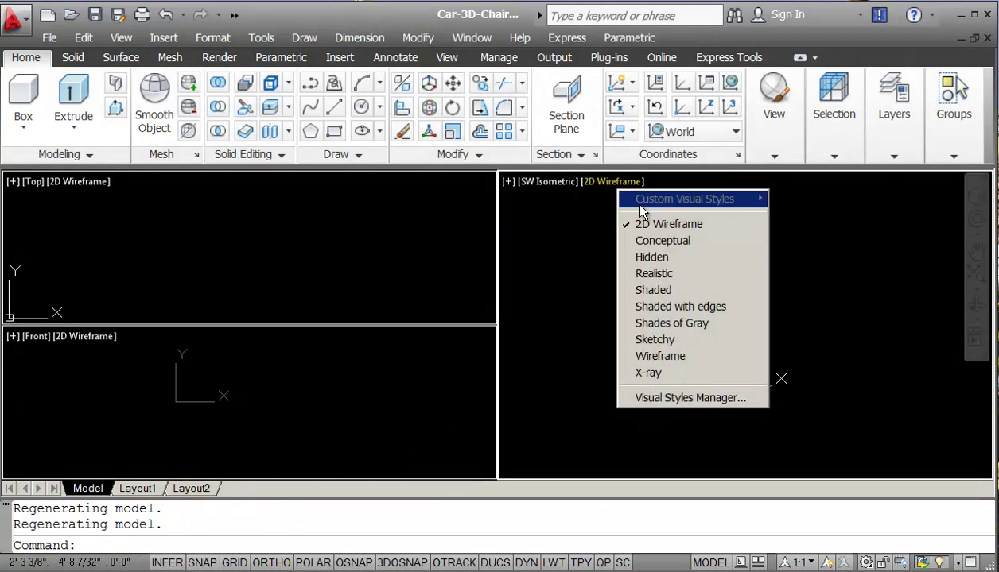
click(660, 241)
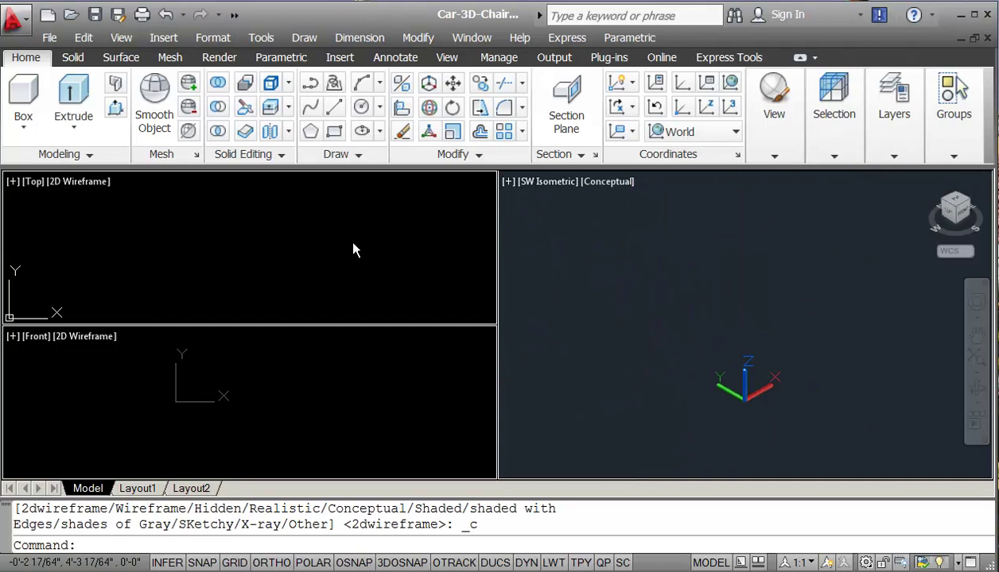
Step: Draw a rectangle in the Top viewport from 0,0 to 16,15 as the seat outline
click(310, 237)
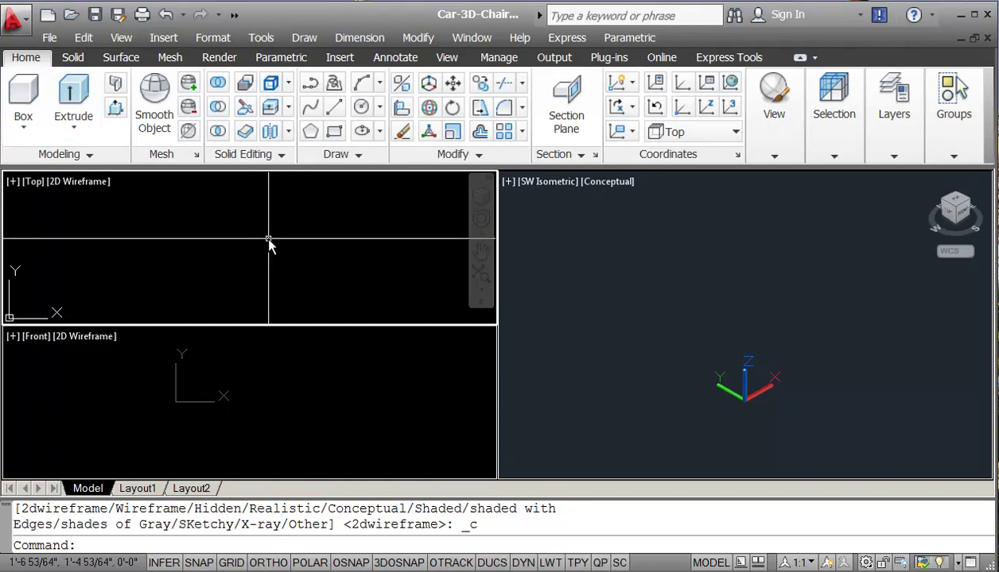
click(333, 132)
text(0,0)
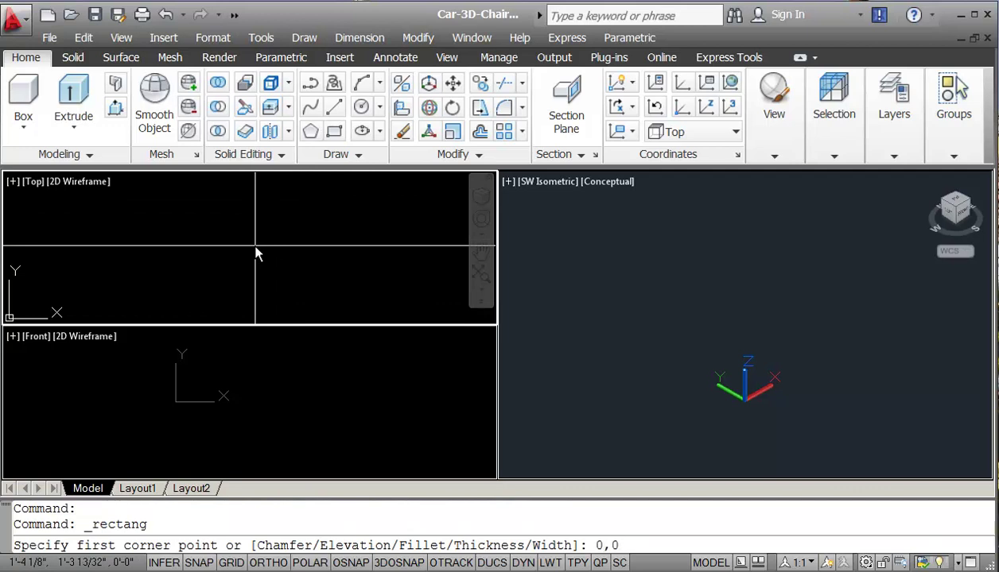
key(Return)
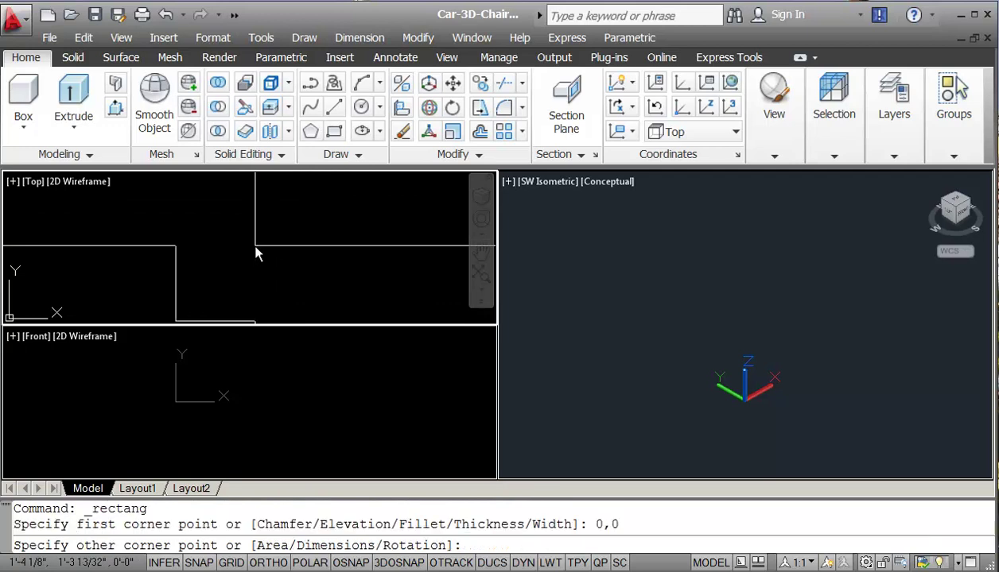
text(16,15)
key(Return)
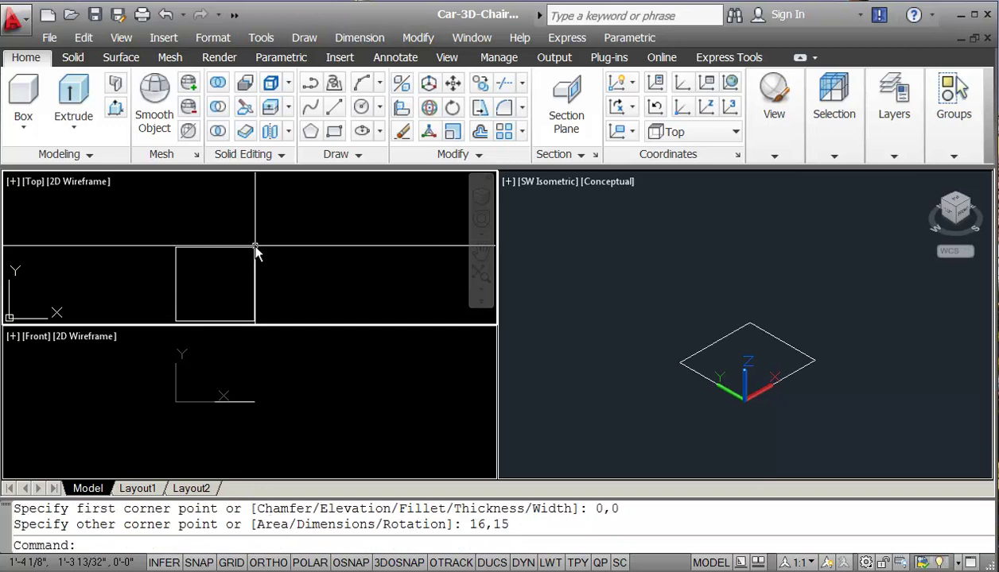
Step: With Ortho on, stretch the rectangle's upper-left corner in the Top view 1 inch inward to the right
scroll(220, 276, up, 2)
middle_drag(220, 276, 268, 222)
scroll(267, 223, down, 2)
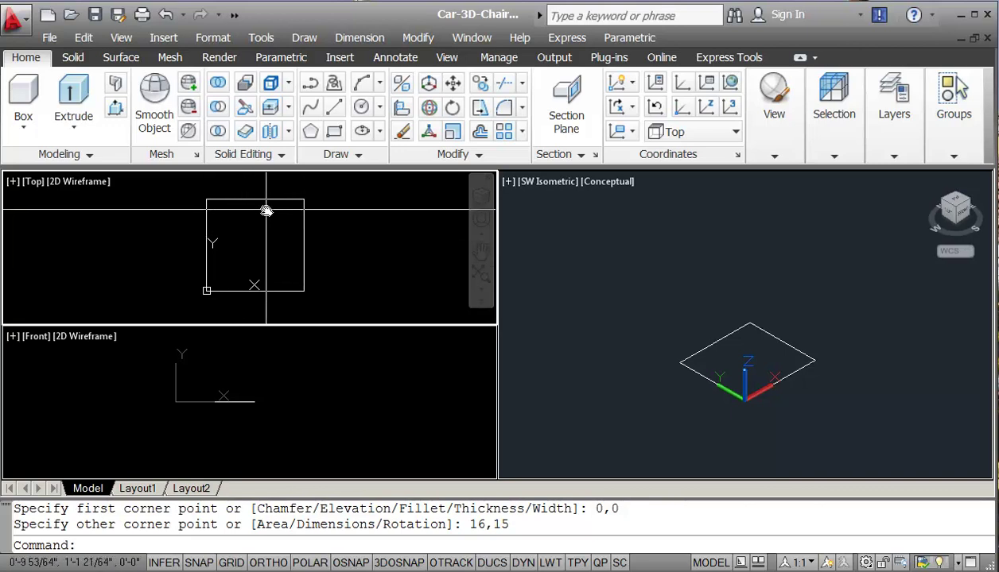
click(479, 106)
click(241, 191)
click(188, 213)
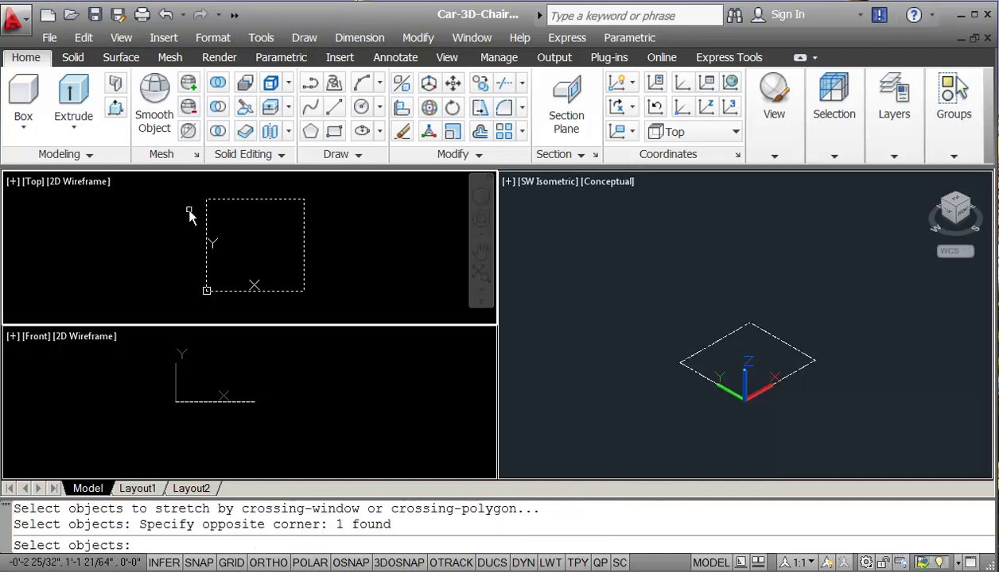
key(Return)
click(238, 238)
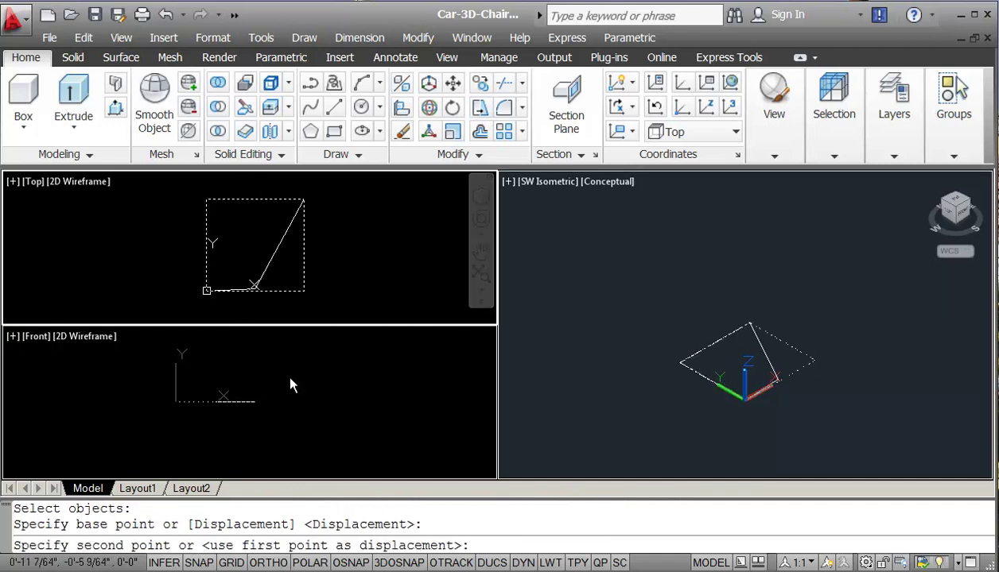
click(271, 563)
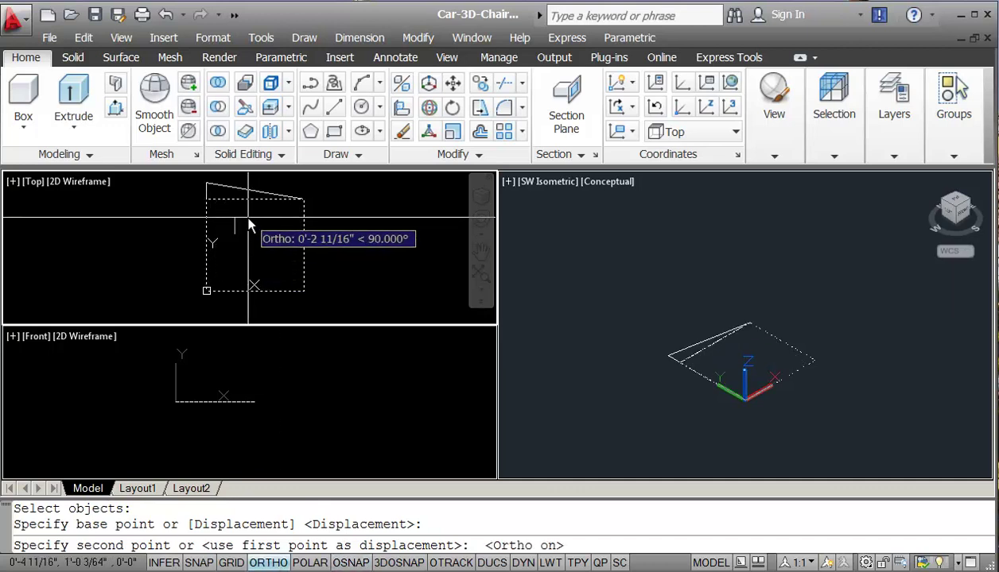
text(1)
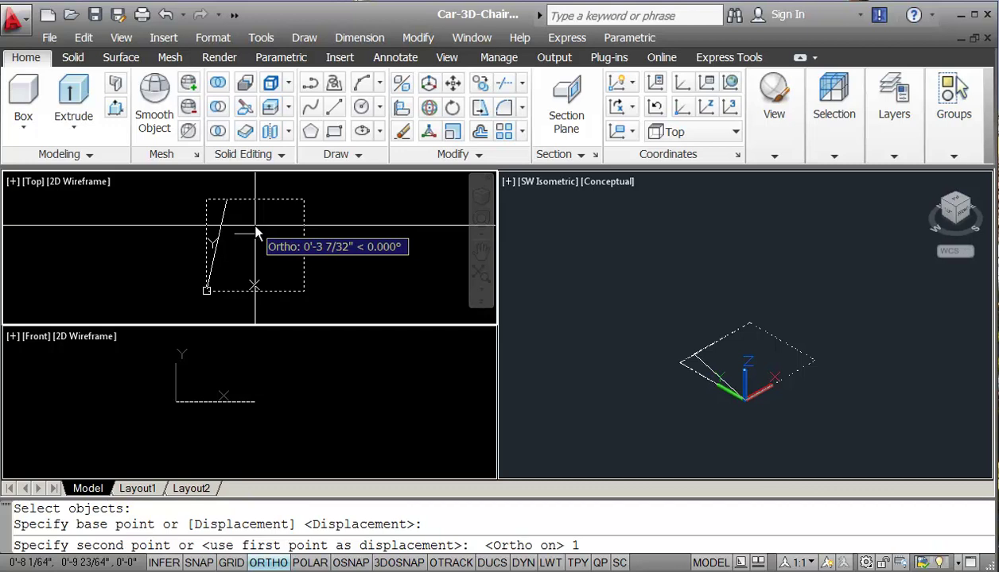
key(Return)
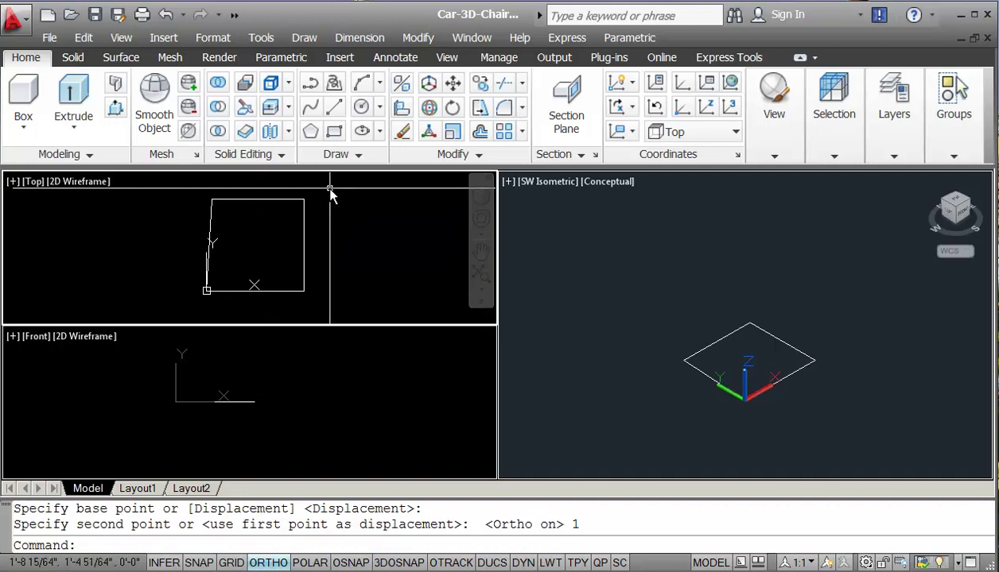
Step: Stretch the outline's upper-right corner in the Top view 1 inch inward to the left
key(Return)
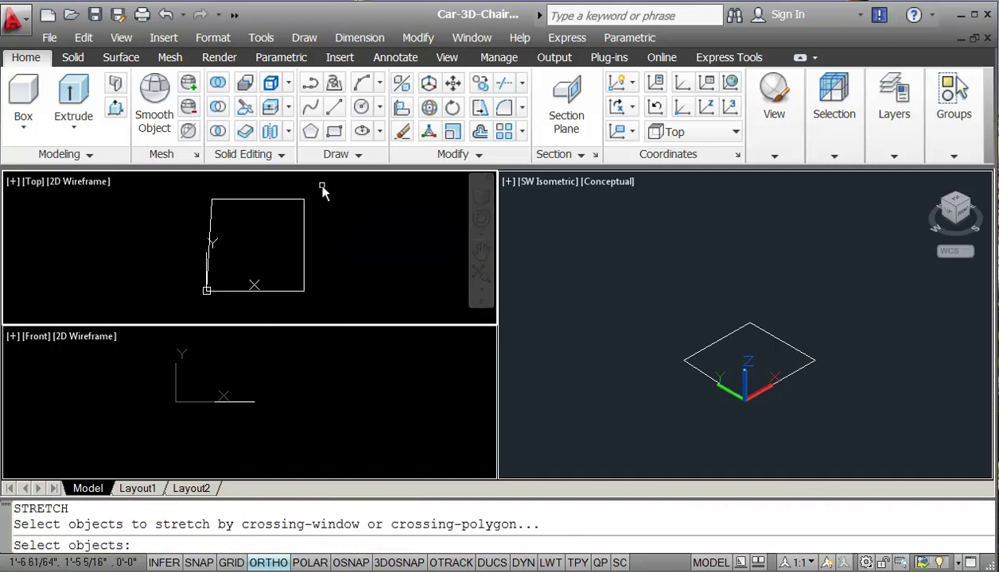
click(324, 180)
click(270, 231)
key(Return)
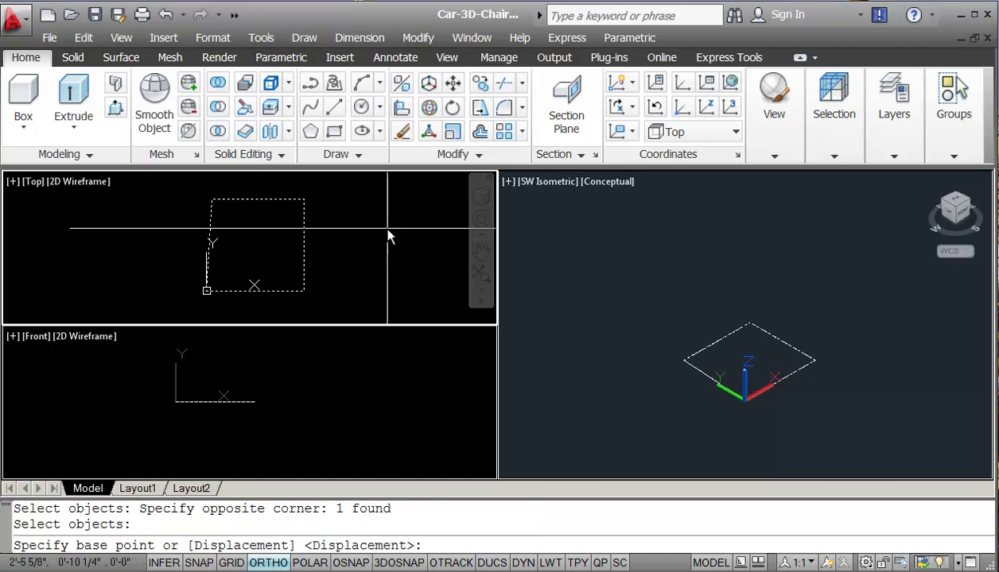
click(388, 235)
text(1)
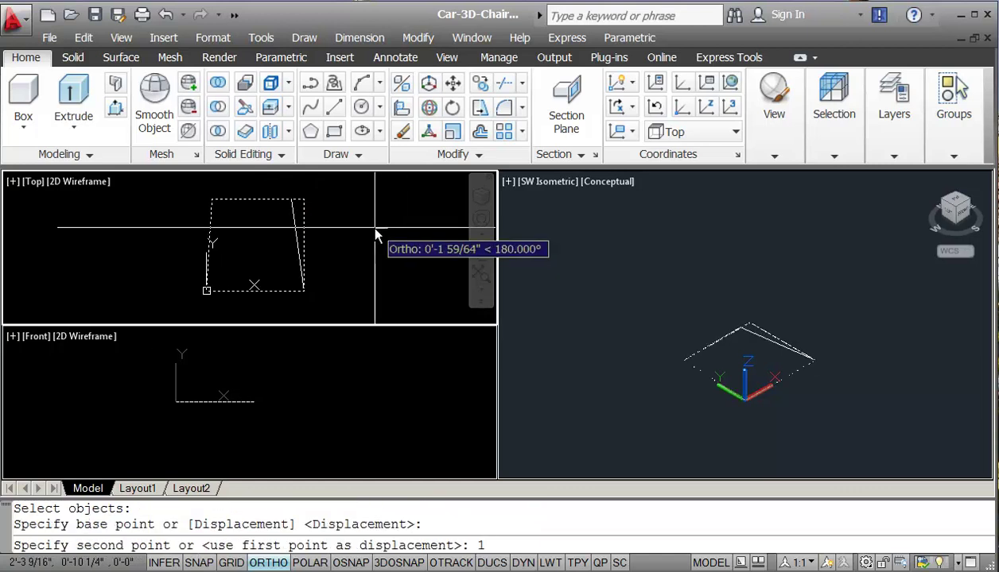
key(Return)
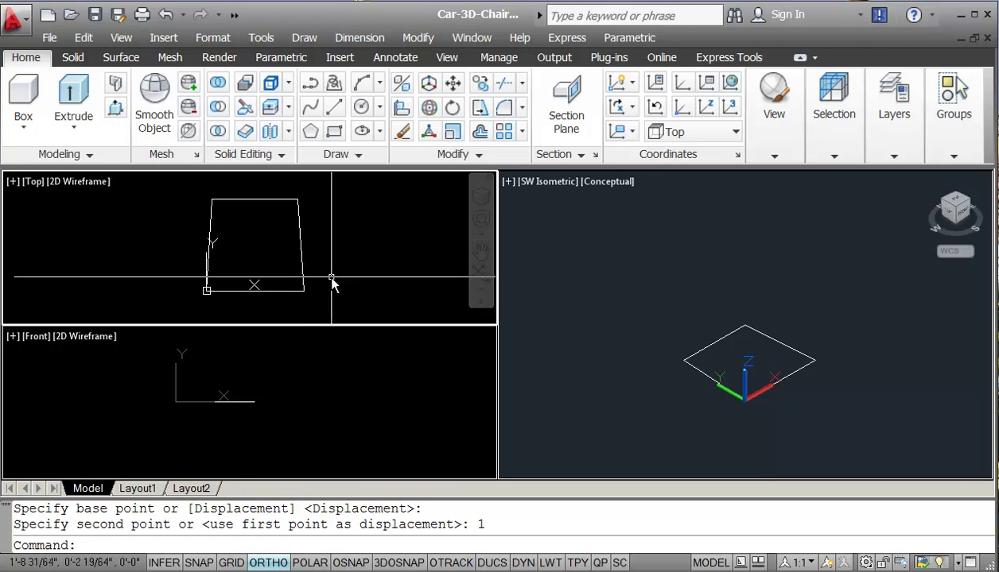
Step: Fillet all corners of the tapered seat polyline at once with a radius of .5
text(f)
key(Return)
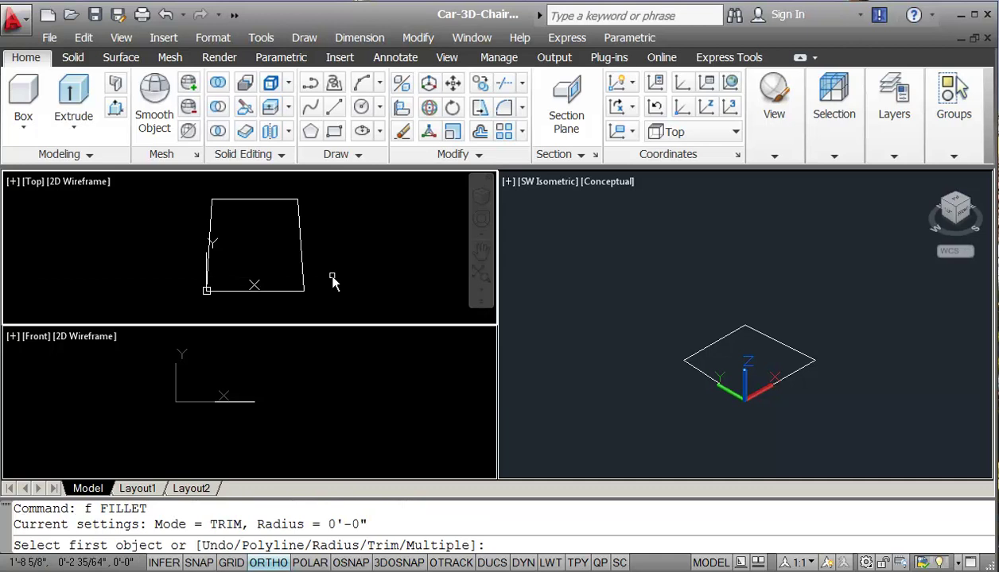
text(r)
key(Return)
text(.5)
key(Return)
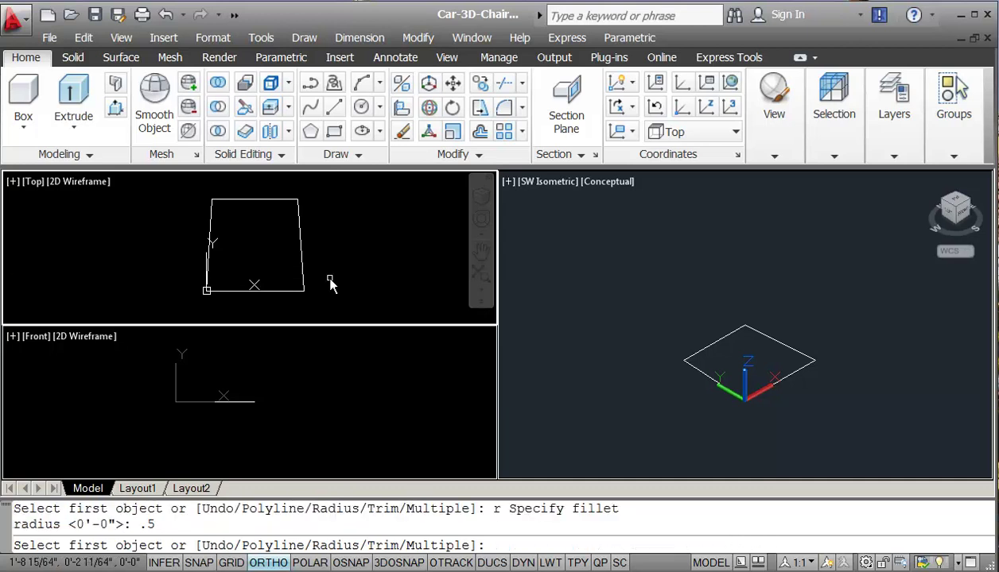
text(p)
key(Return)
click(301, 287)
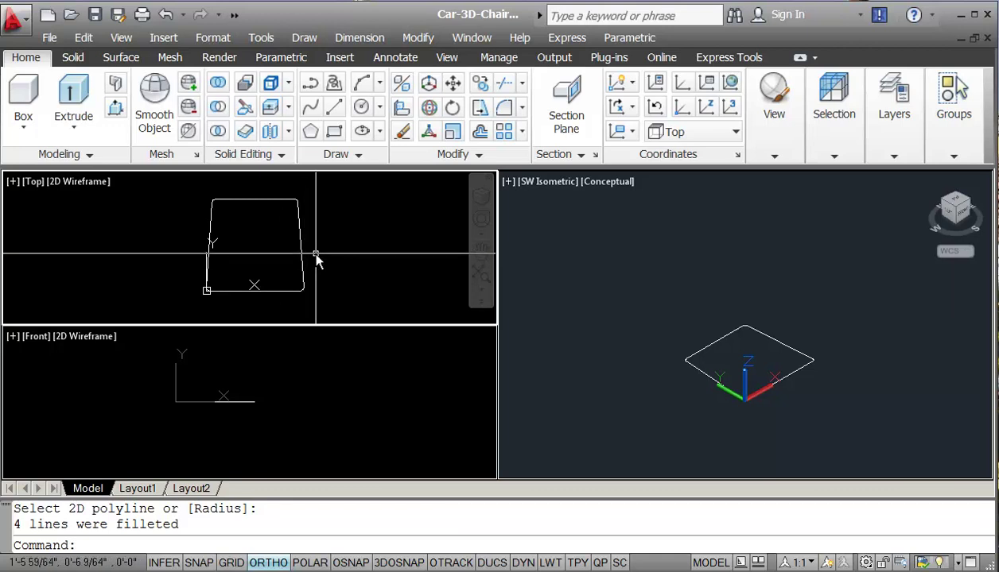
Step: Extrude the filleted seat outline in the isometric viewport to a height of .75
click(557, 279)
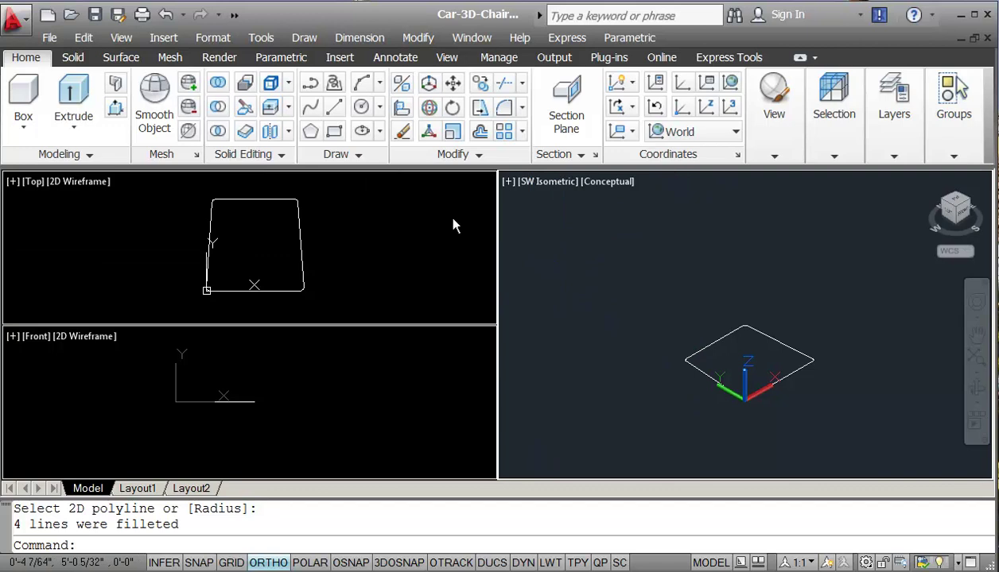
click(73, 99)
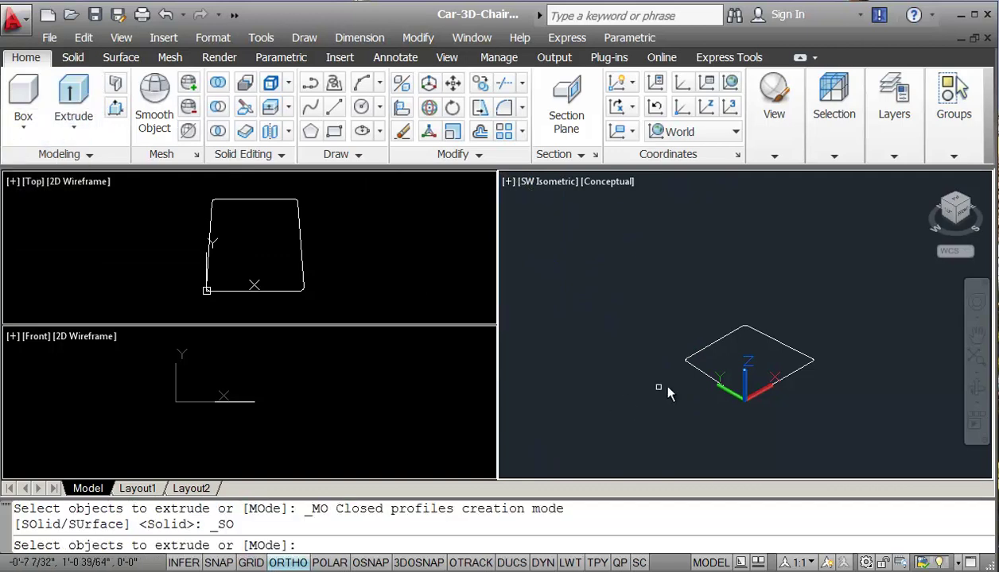
click(704, 374)
key(Return)
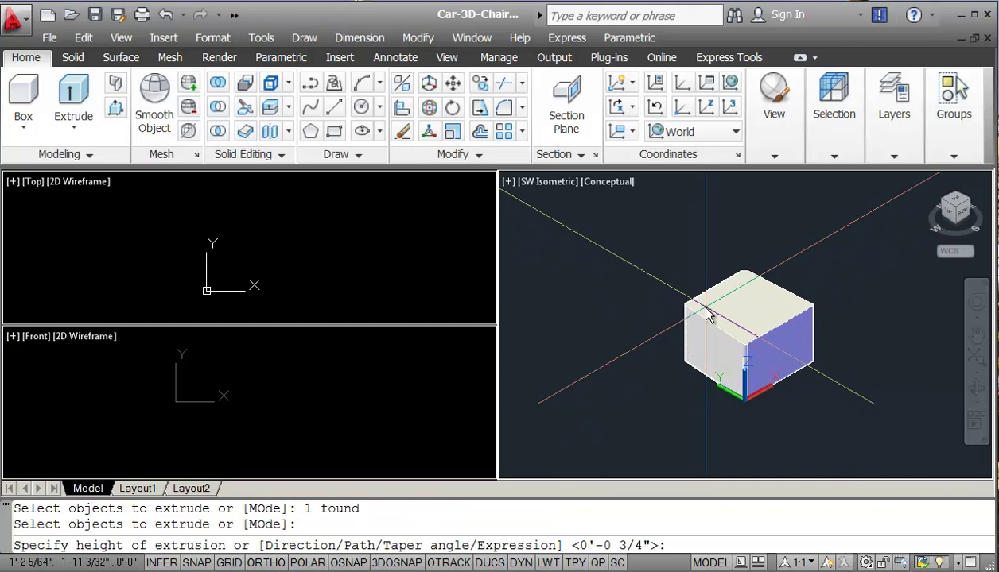
text(.75)
key(Return)
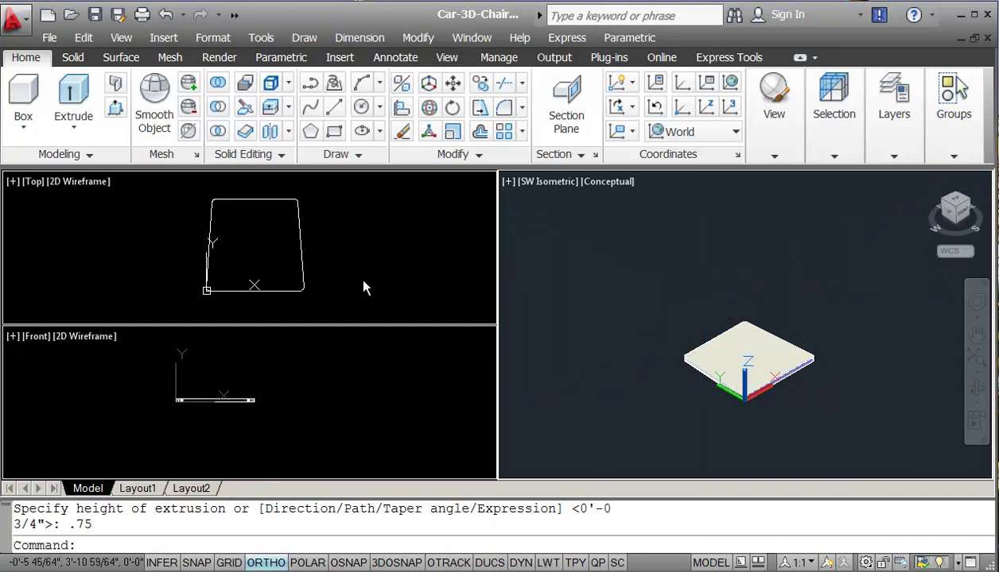
Step: In the Top view, create a cylinder leg centred at 0,0 with a radius of 5/8 and a height of 17.25, with Ortho on
click(334, 269)
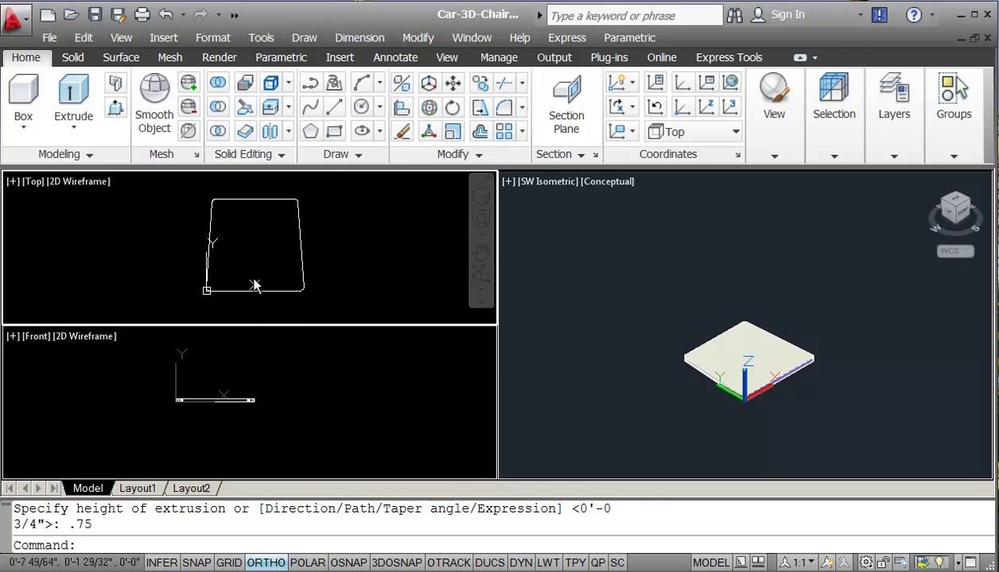
click(24, 119)
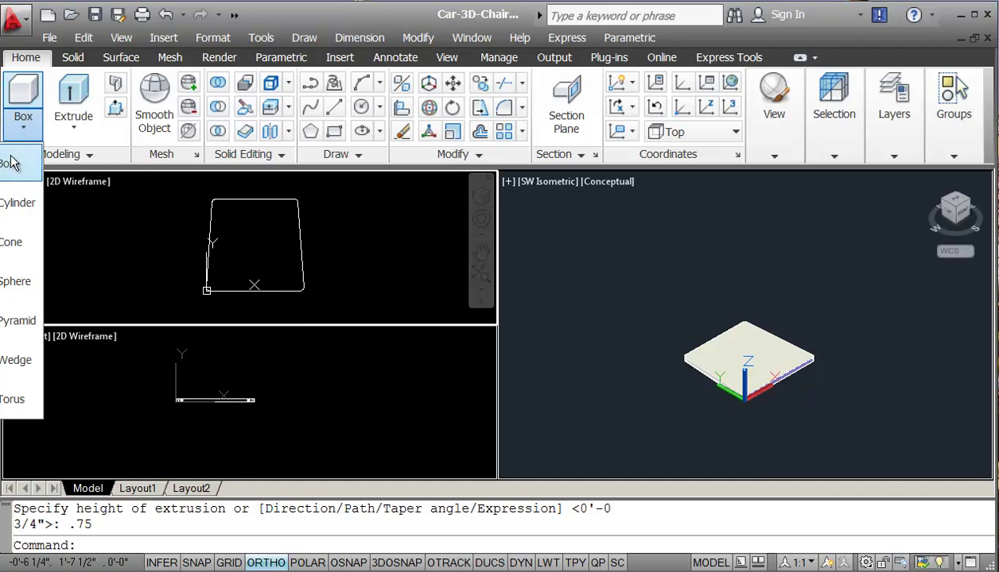
click(18, 203)
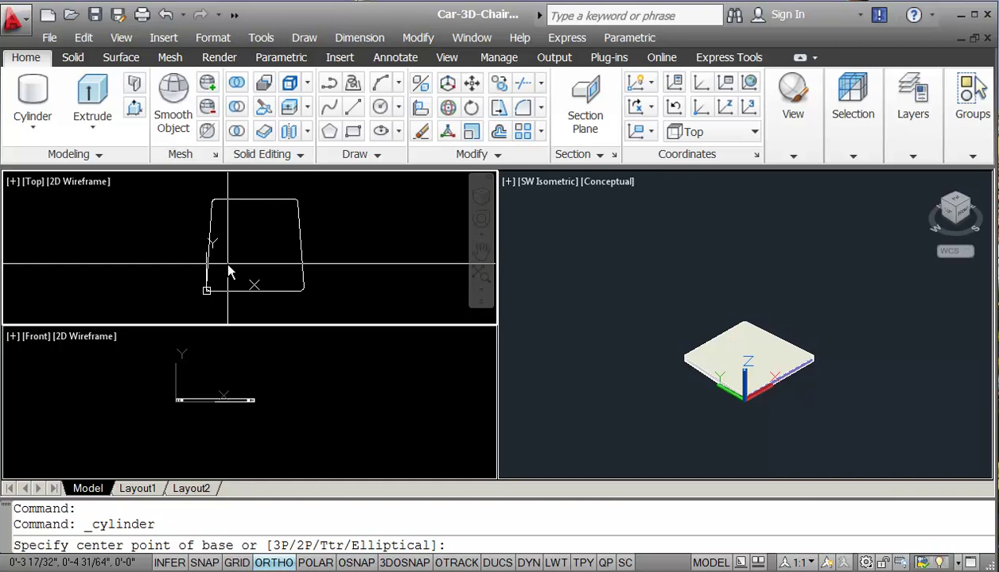
text(0,0)
key(Return)
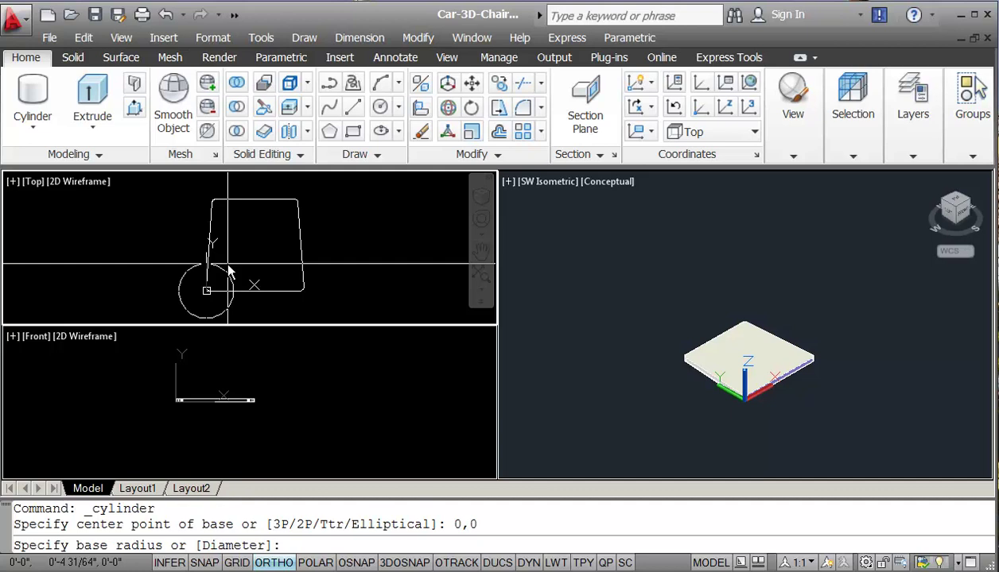
text(5/8)
key(Return)
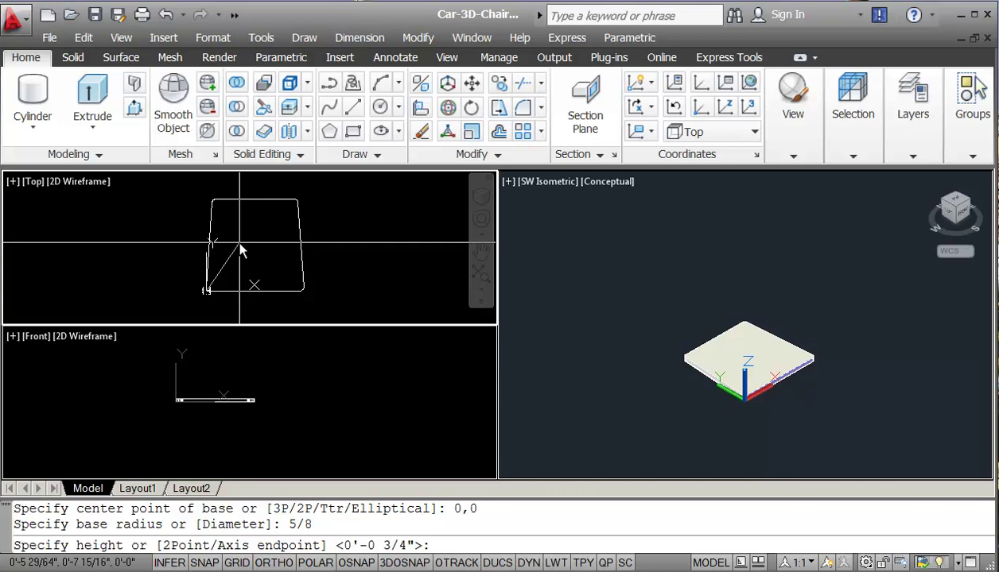
text(17.25)
key(Return)
key(F8)
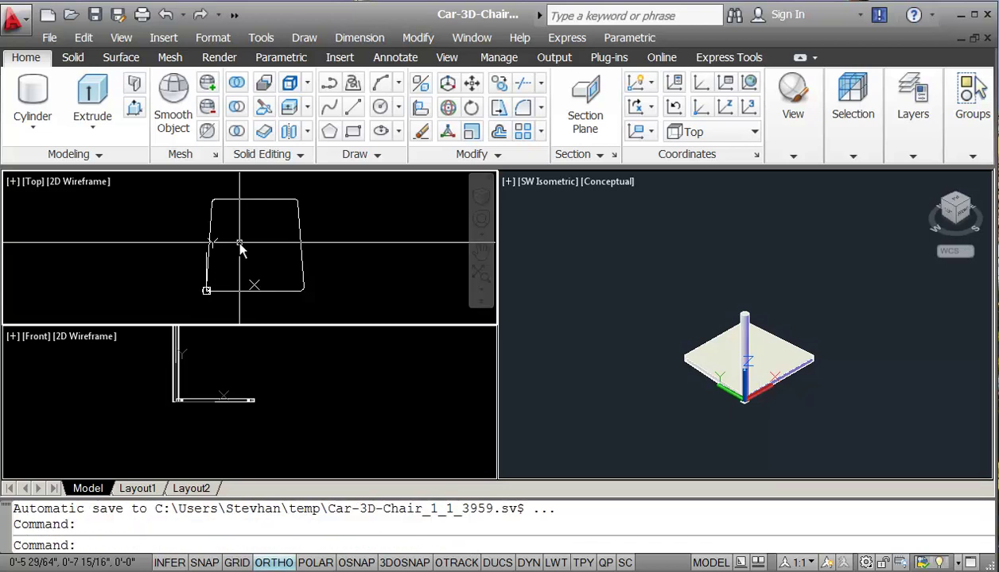
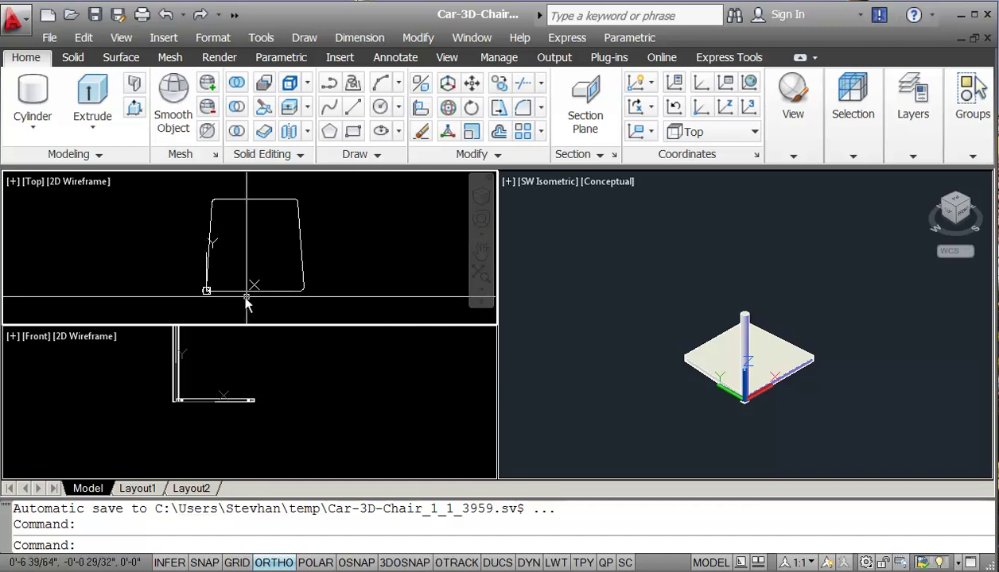
Step: Move the cylinder leg 1.5 inches in the positive Y direction in the Top view
key(Escape)
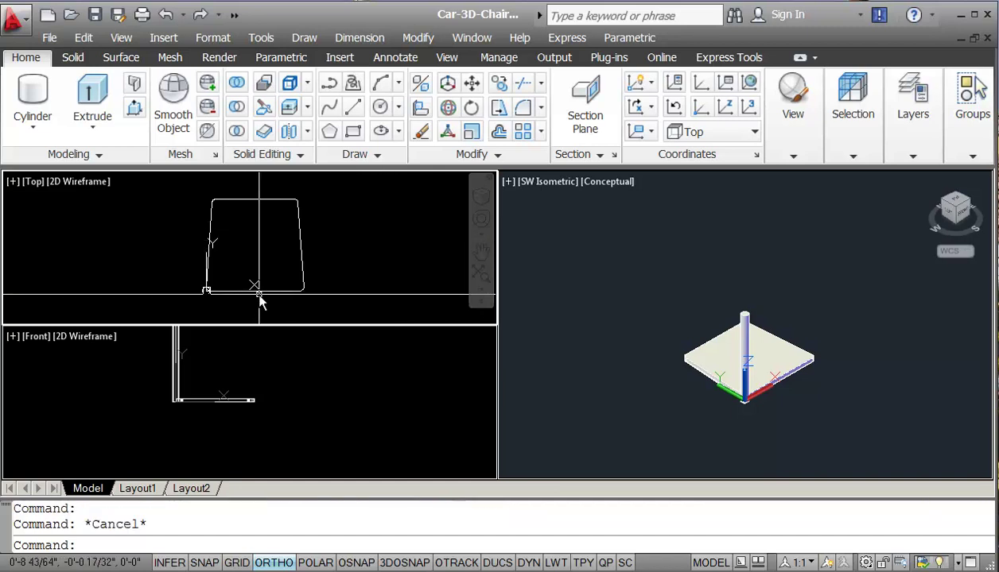
text(m)
key(Return)
click(189, 274)
click(223, 312)
key(Return)
click(252, 281)
text(1.5)
key(Return)
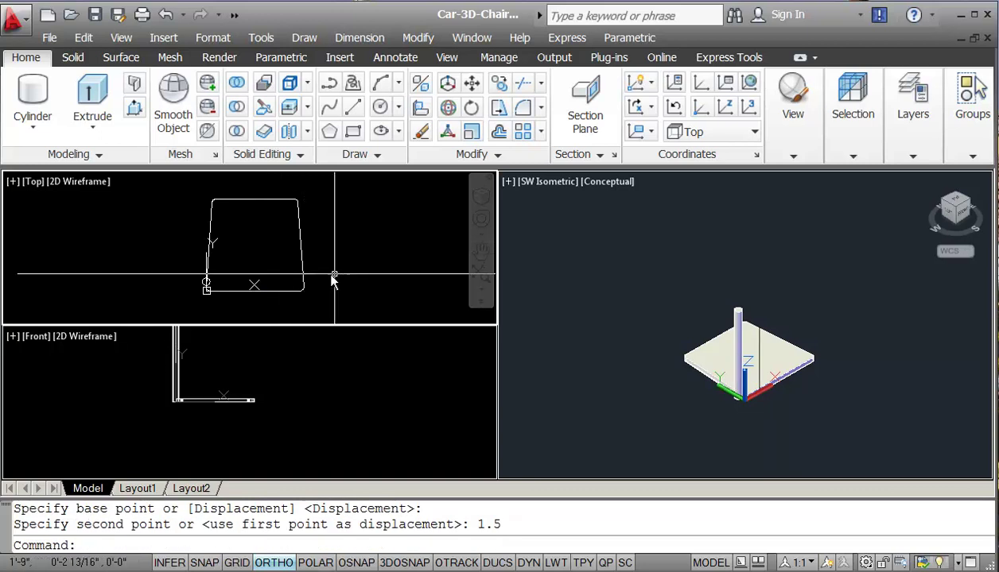
Step: Move the cylinder leg 1.5 inches in the positive X direction so it sits inside the seat corner
text(m)
key(Return)
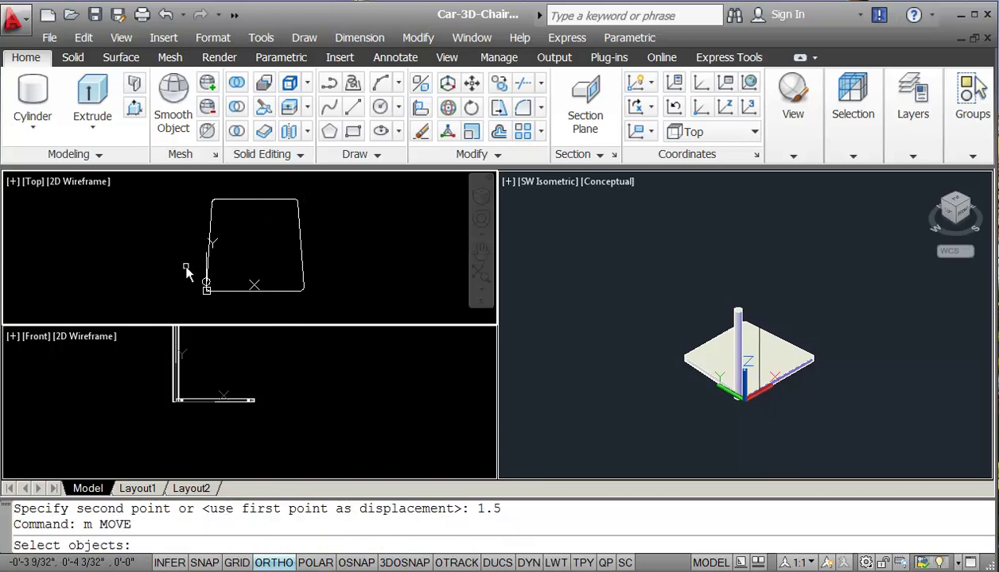
drag(182, 264, 239, 310)
key(Return)
click(237, 270)
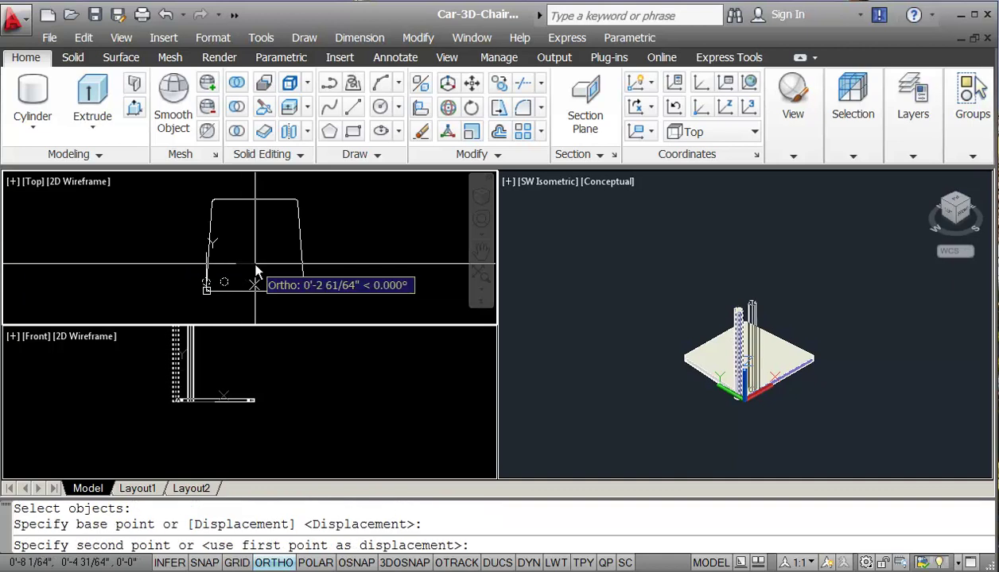
text(1.5)
key(Return)
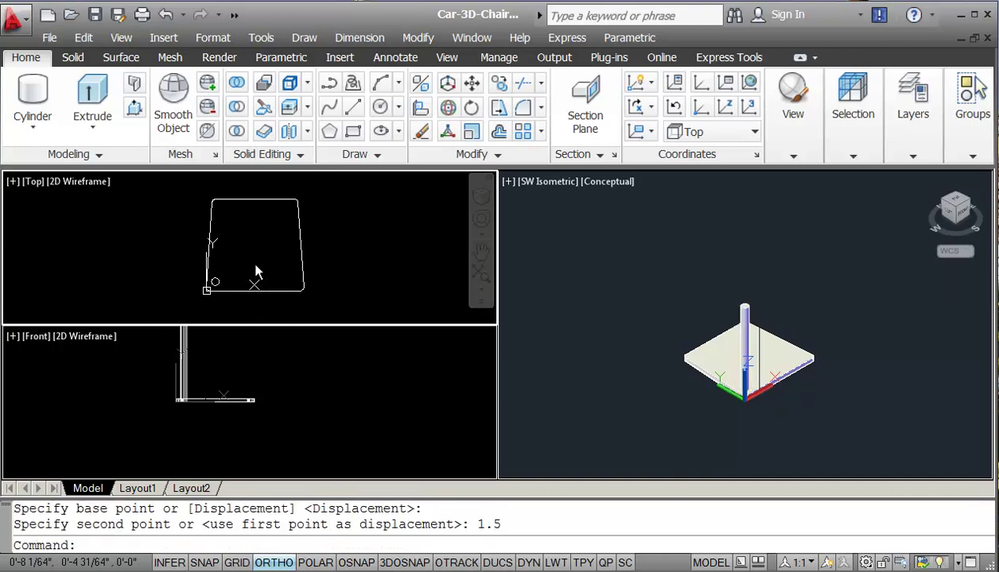
key(Escape)
key(Escape)
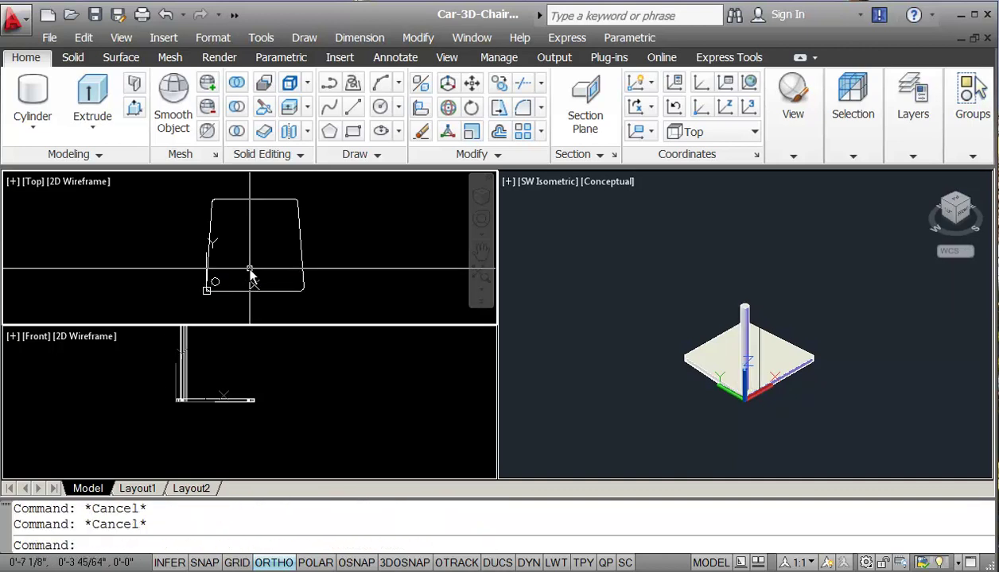
Step: Copy the leg 13 inches in the positive X direction to the seat's lower-right corner in the Top view
text(cp)
key(Return)
click(187, 265)
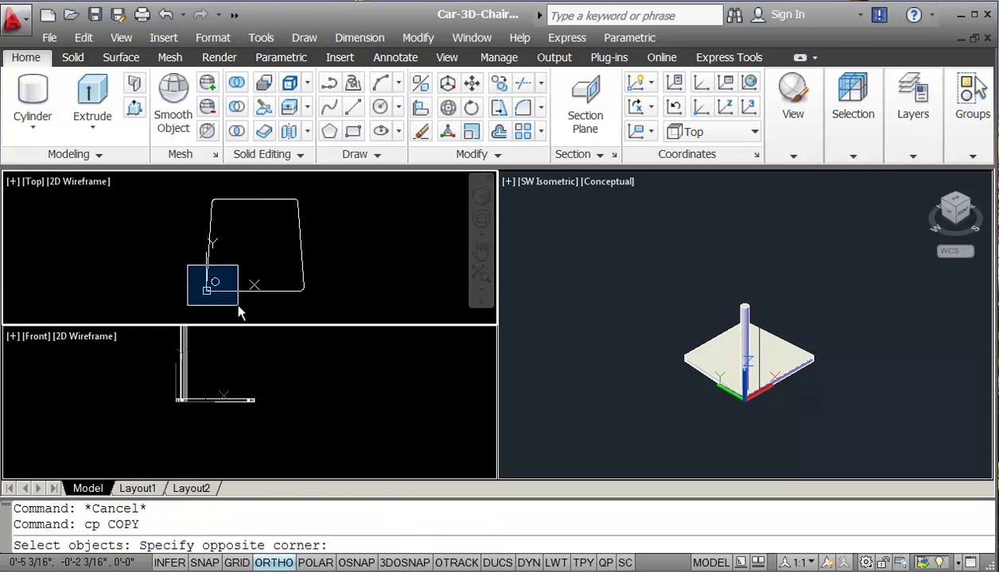
click(238, 306)
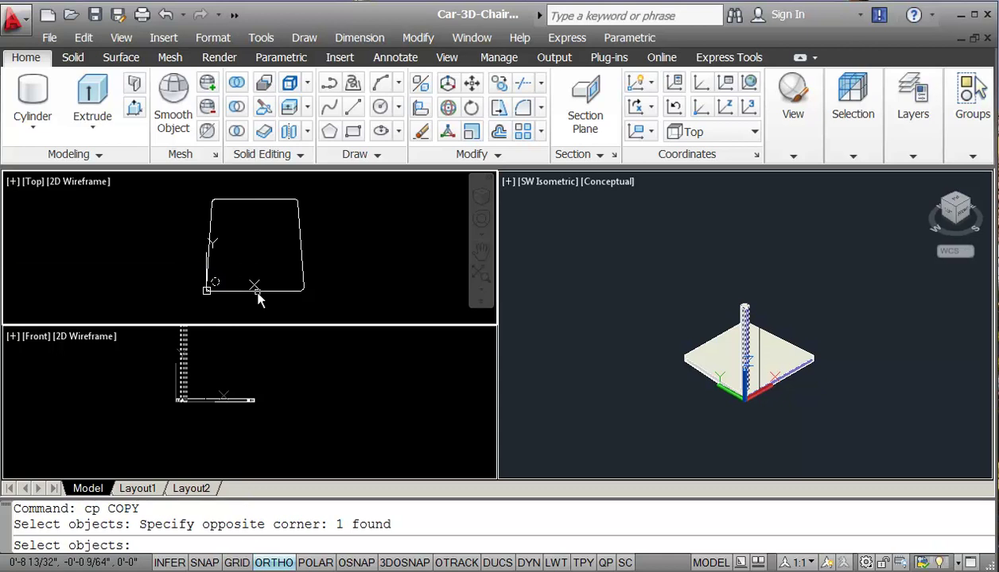
key(Return)
click(241, 308)
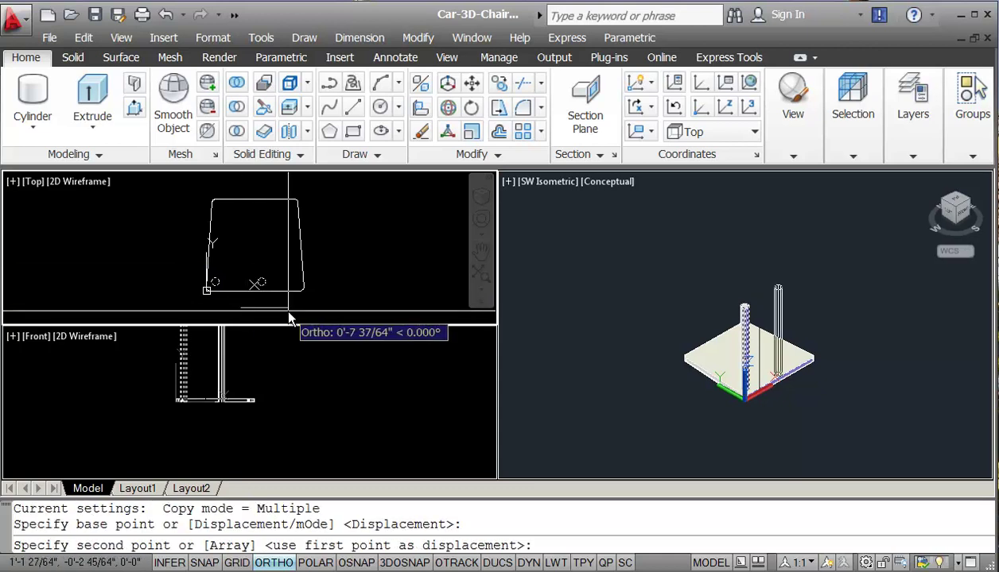
text(13)
key(Return)
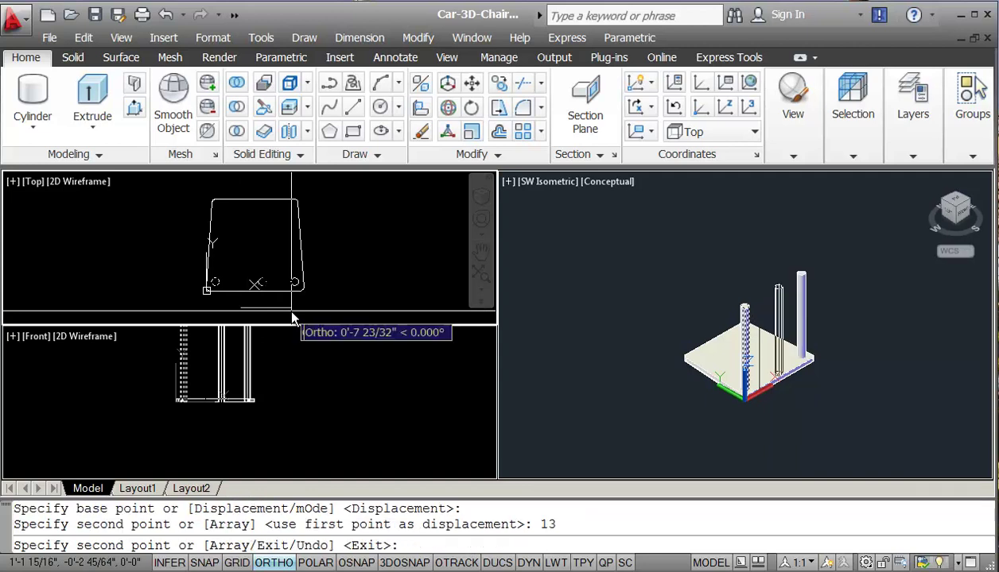
key(Escape)
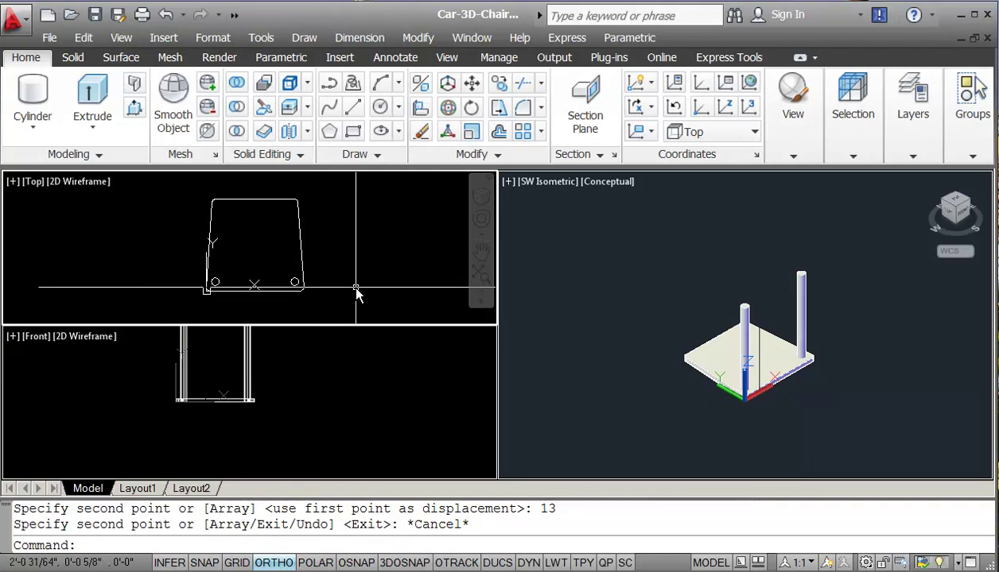
Step: Copy both legs together 12 inches in the positive Y direction toward the narrow end of the seat
text(c)
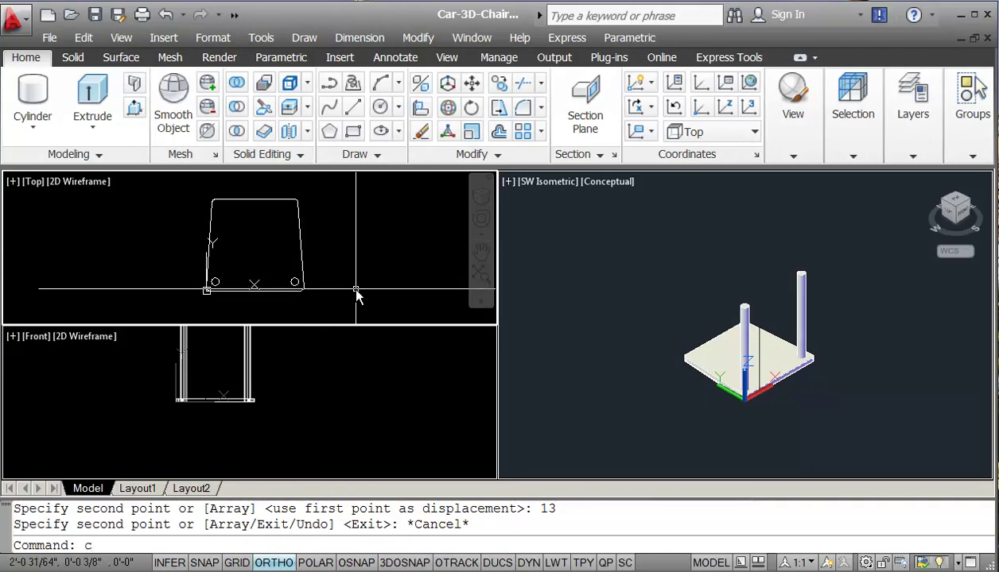
text(p)
key(Return)
click(192, 272)
click(355, 310)
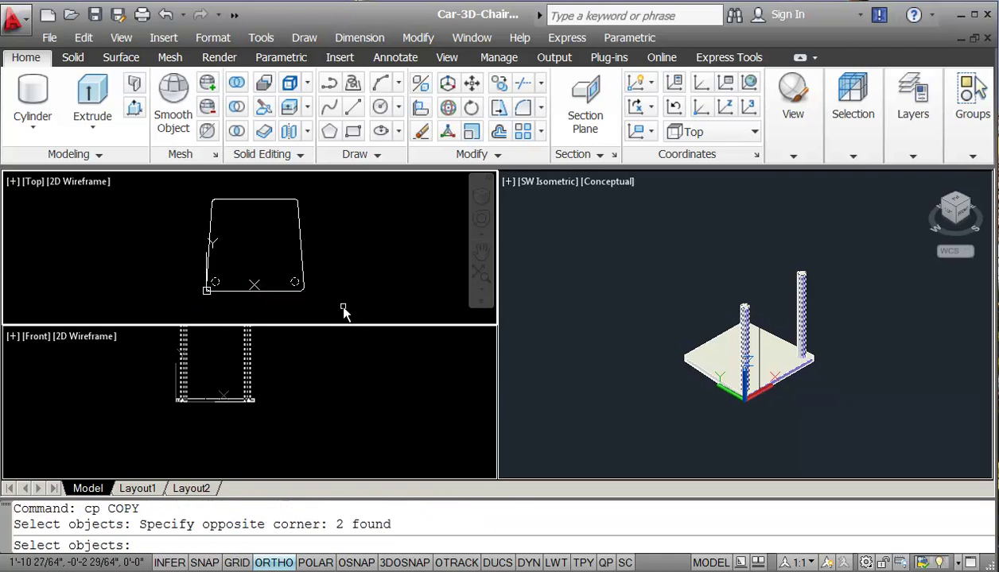
key(Return)
click(355, 299)
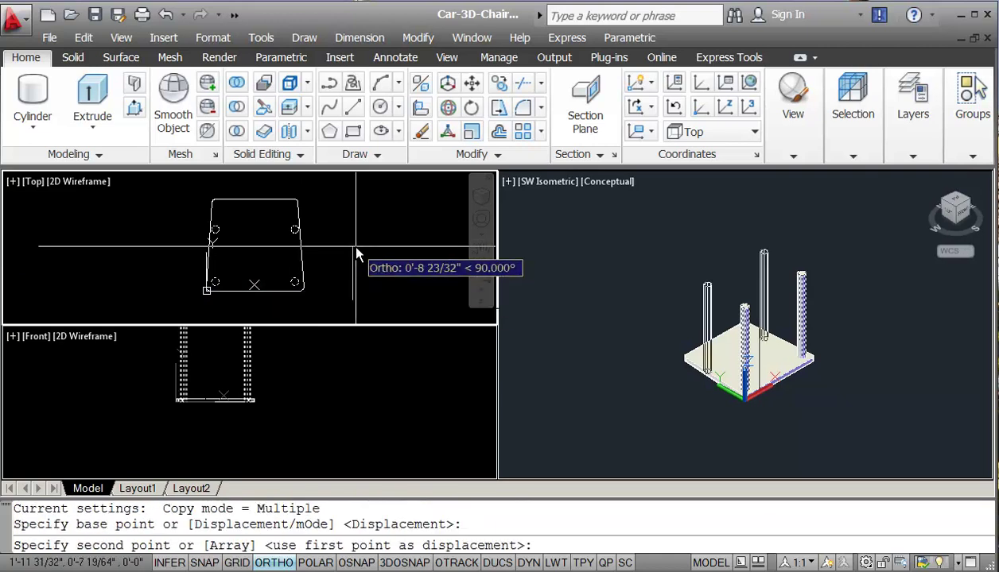
text(12)
key(Return)
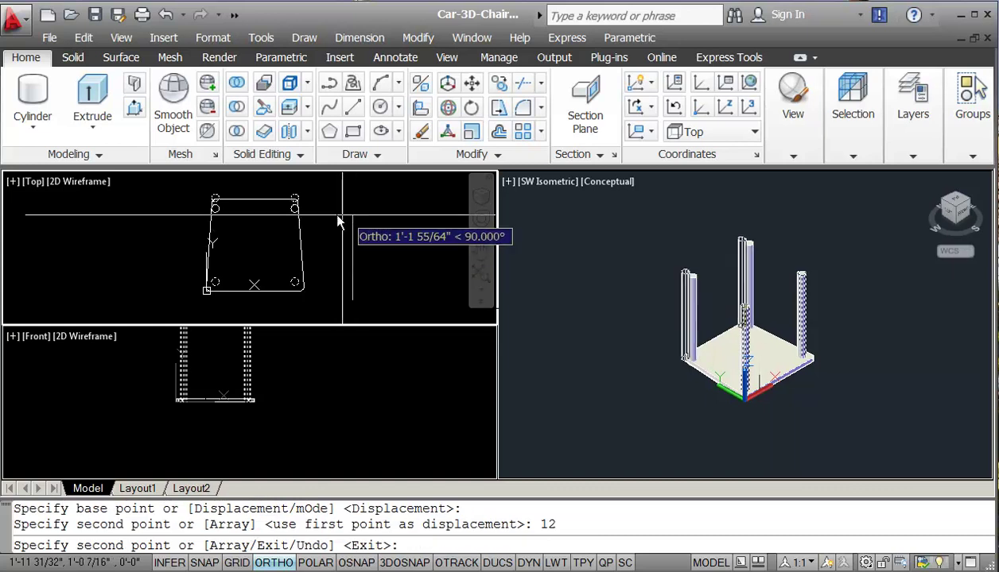
key(Escape)
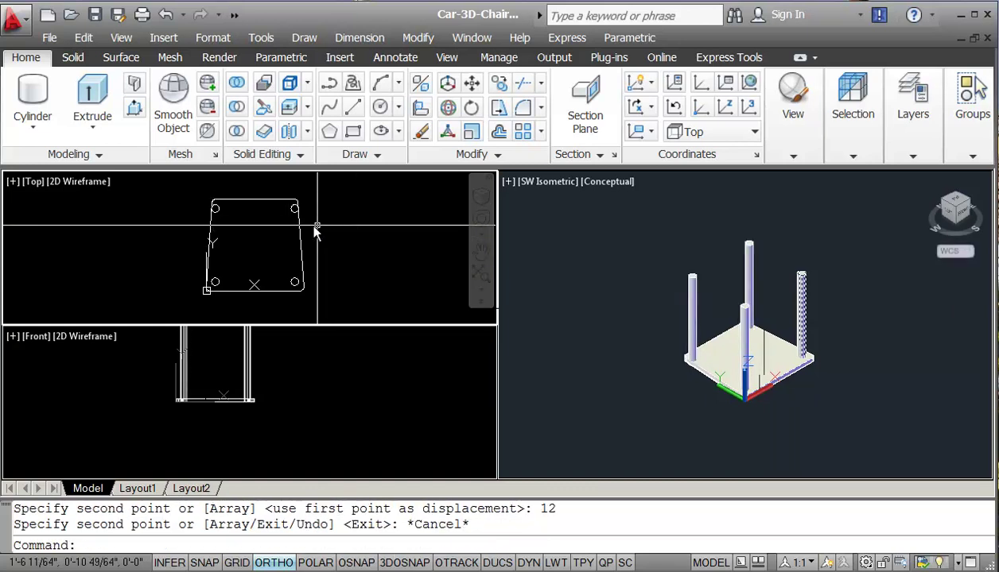
Step: Move the upper-left leg in the Top view 1 inch inward to the right
text(m)
key(Return)
click(197, 191)
click(229, 223)
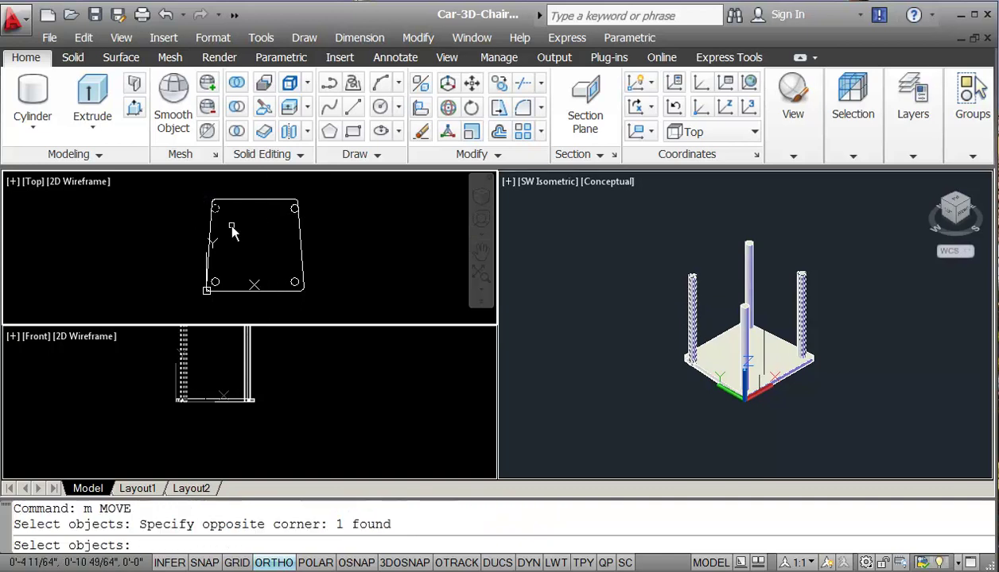
key(Return)
click(233, 228)
text(1)
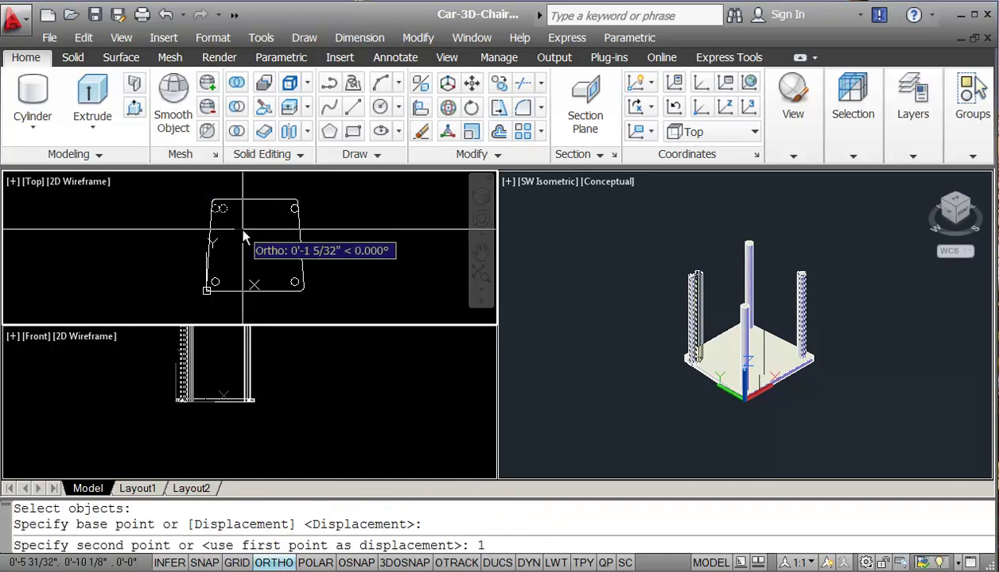
key(Return)
key(Return)
click(316, 197)
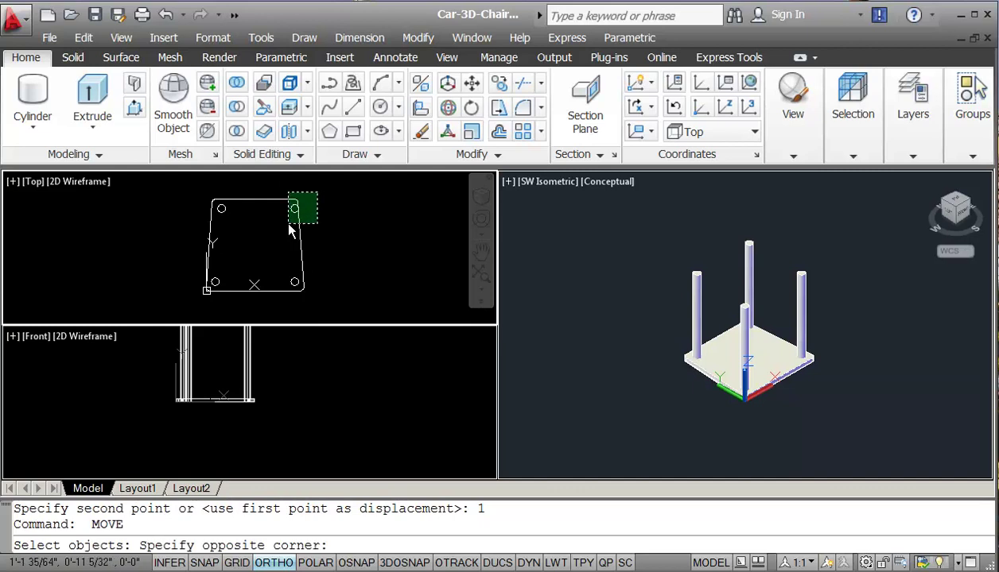
click(281, 220)
key(Return)
click(324, 223)
key(Escape)
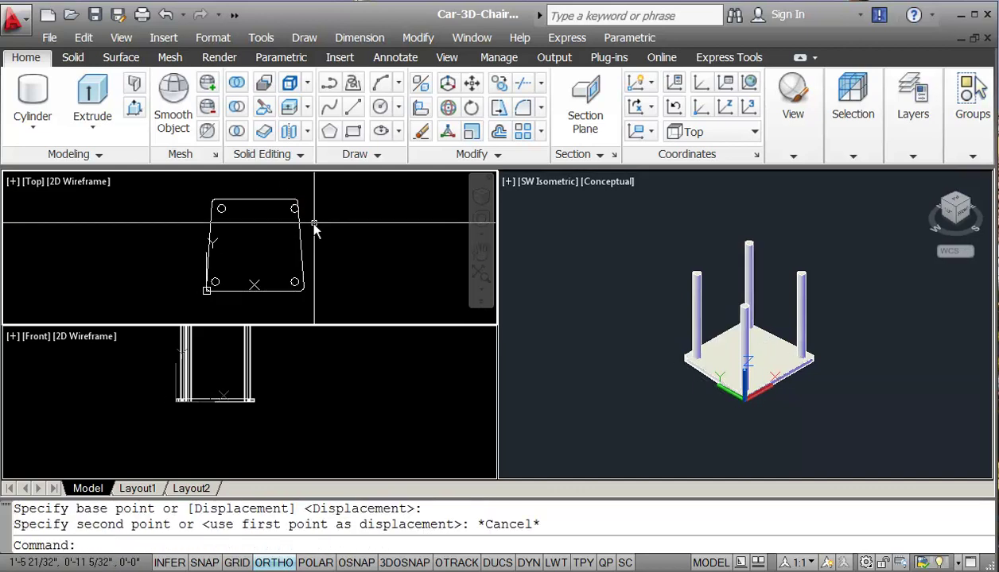
Step: Move the upper-right leg in the Top view 1 inch inward to the left
key(Return)
click(283, 185)
click(318, 225)
key(Return)
click(335, 231)
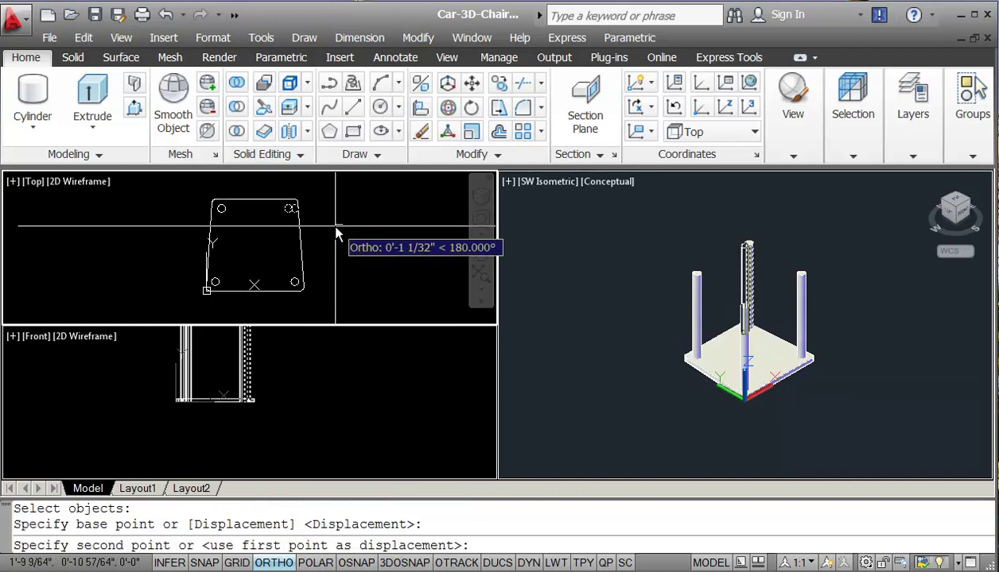
text(1)
key(Return)
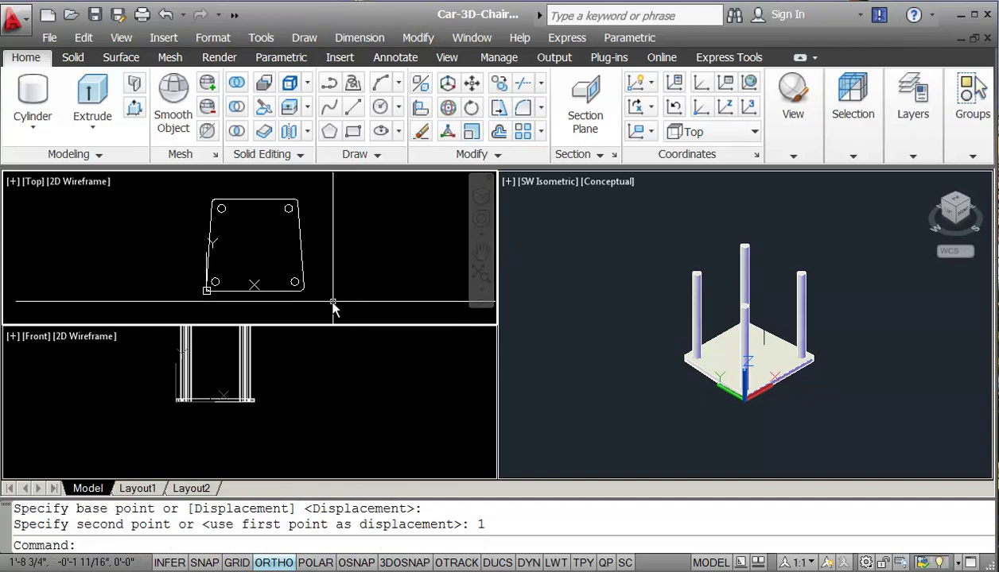
Step: In the Front view, move the seat straight up 17.25 inches onto the tops of the legs
click(291, 394)
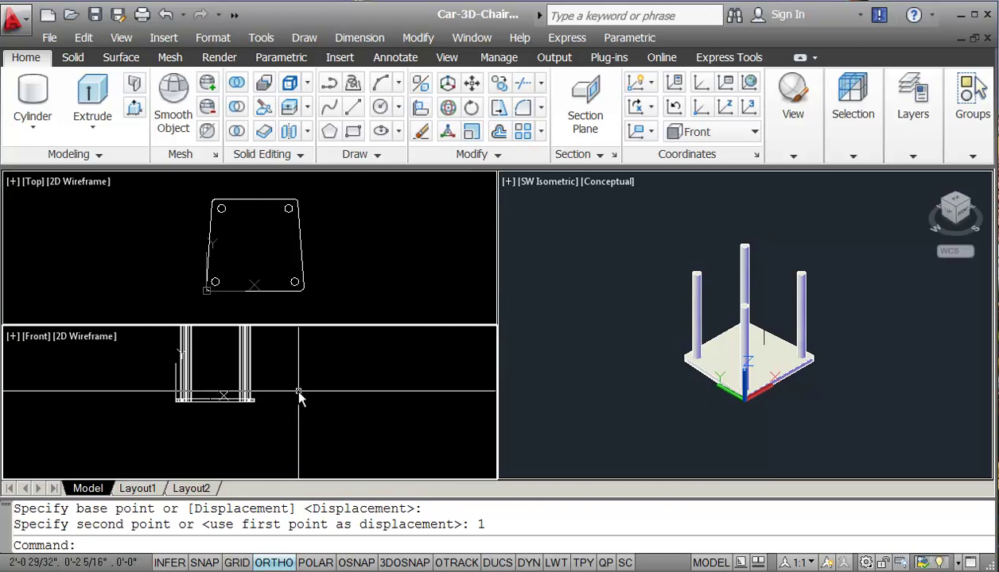
text(m)
key(Return)
click(216, 400)
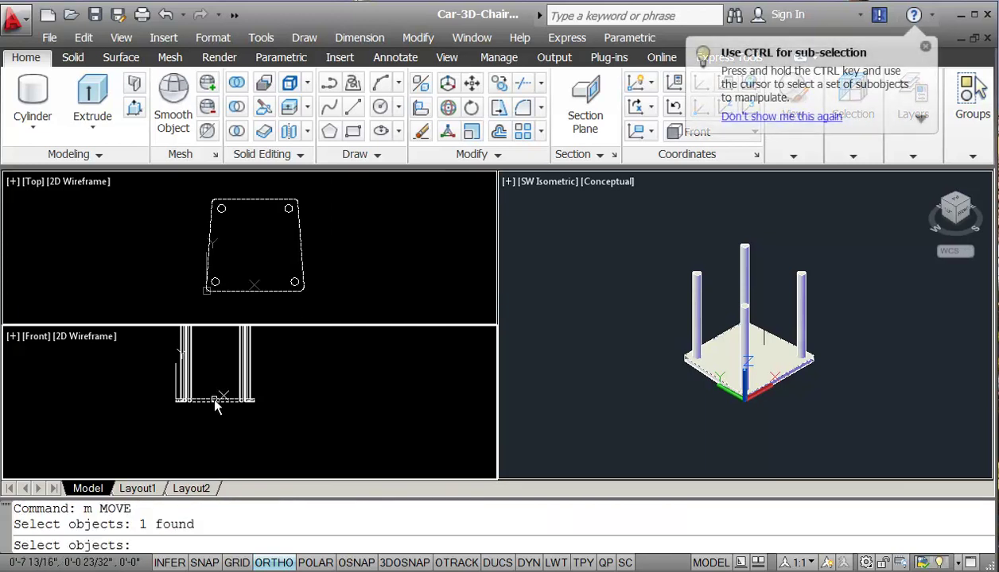
key(Return)
click(311, 429)
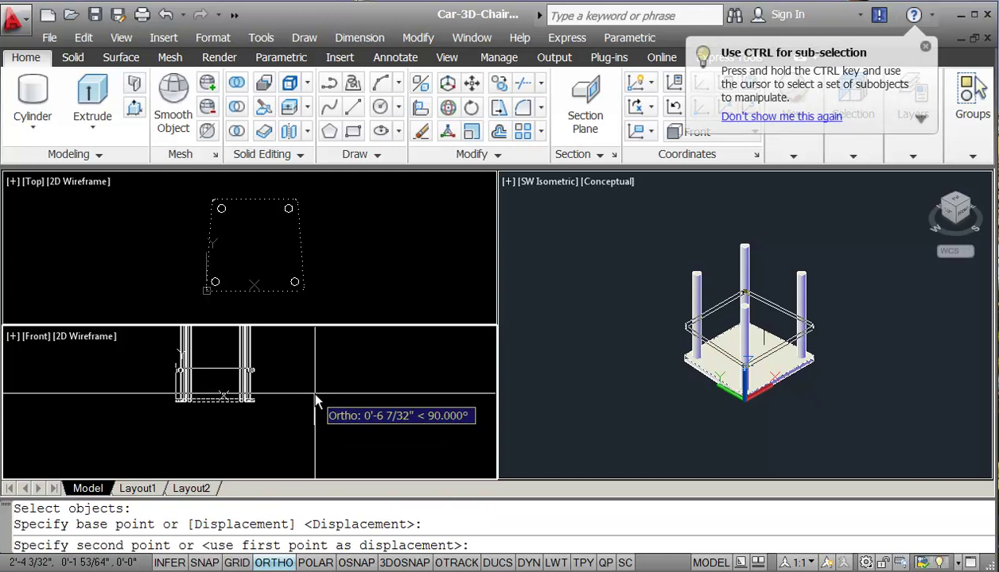
text(1)
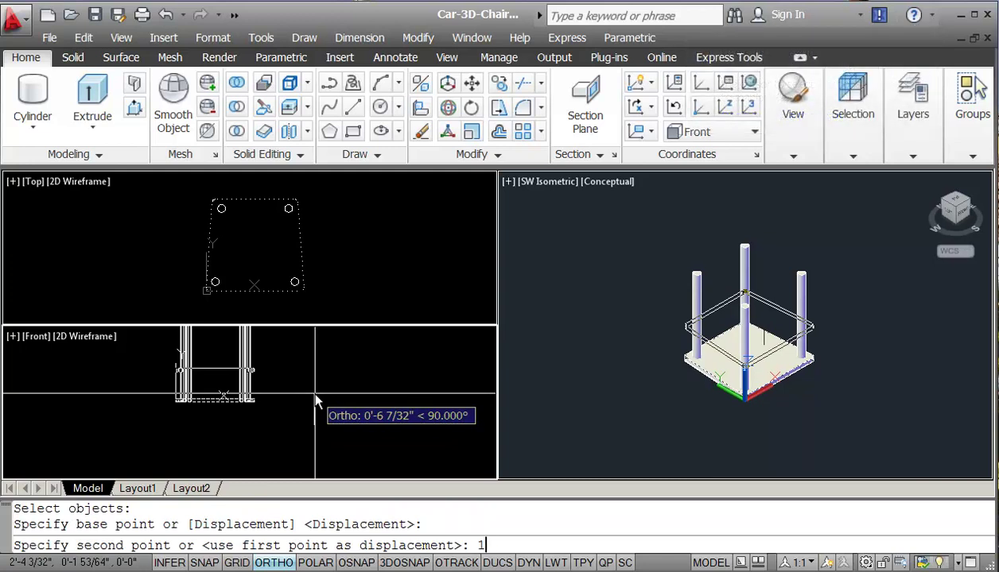
text(7.25)
key(Return)
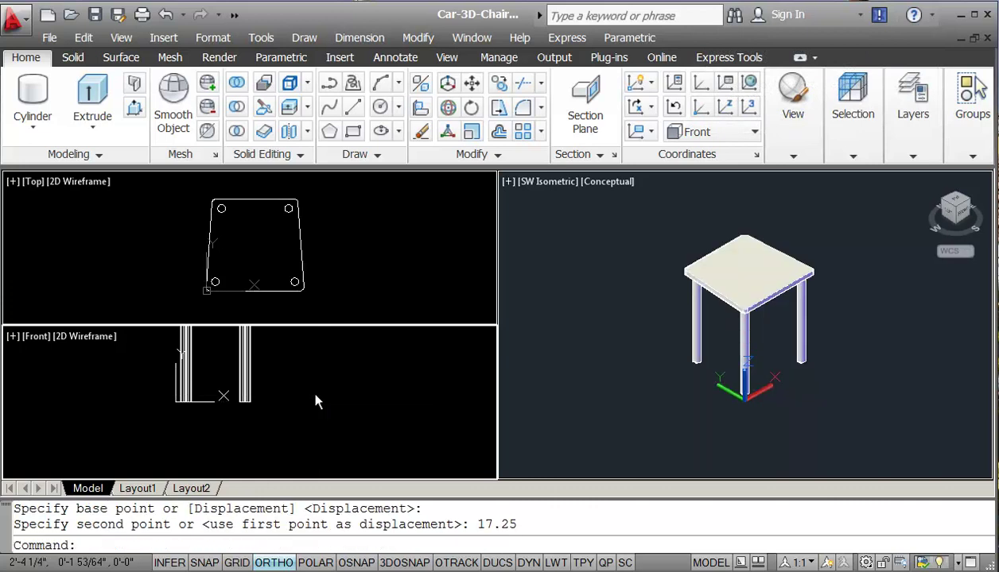
Step: Zoom the Front view to the drawing extents so the whole seat and legs fit
click(334, 421)
text(e)
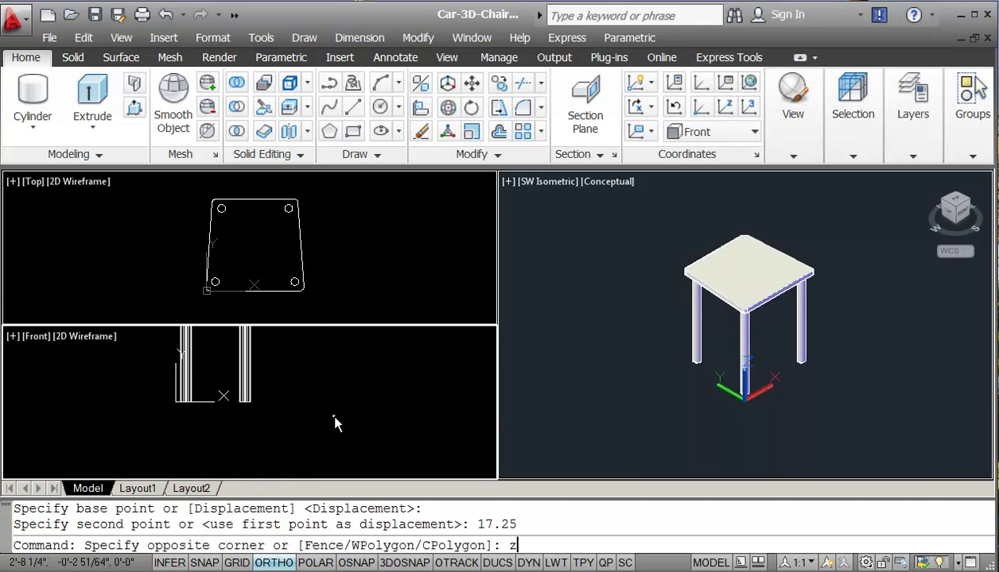
key(Return)
click(296, 406)
text(z)
key(Return)
text(e)
key(Return)
key(Return)
Step: In the Top view, create a backrest post cylinder centred over the upper-left leg at Z 18, with 5/8-inch radius and 18-inch height
click(345, 260)
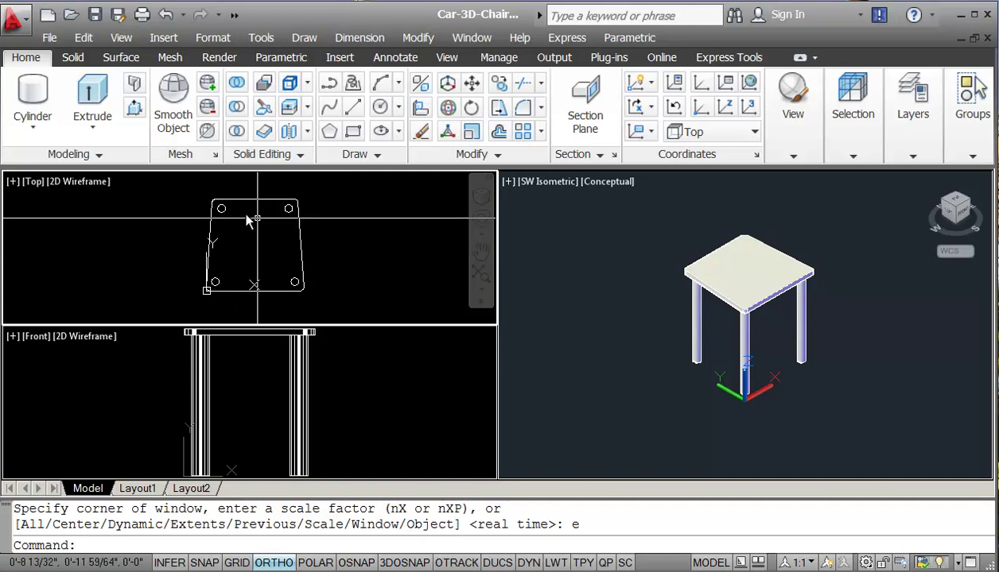
click(27, 97)
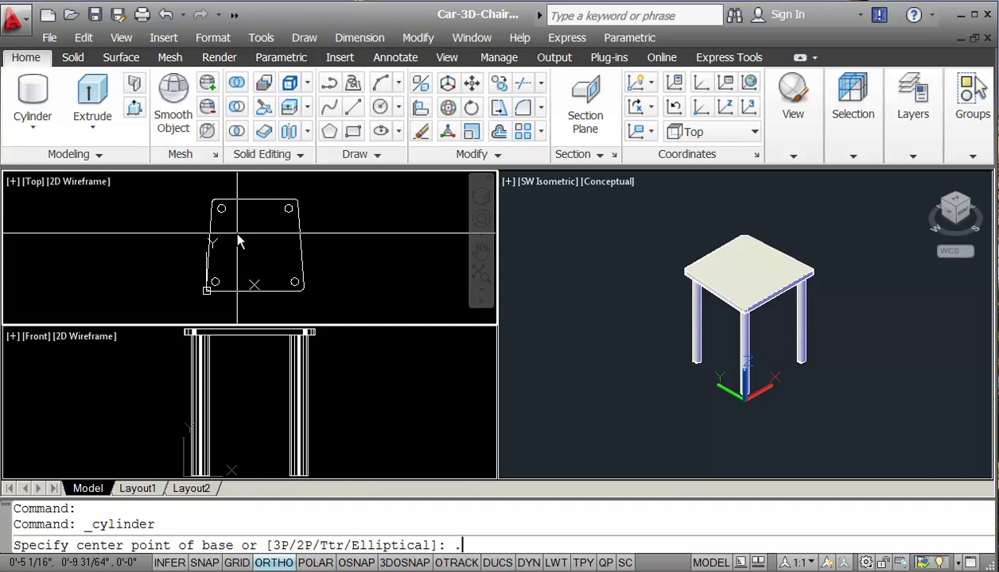
text(xy)
key(Return)
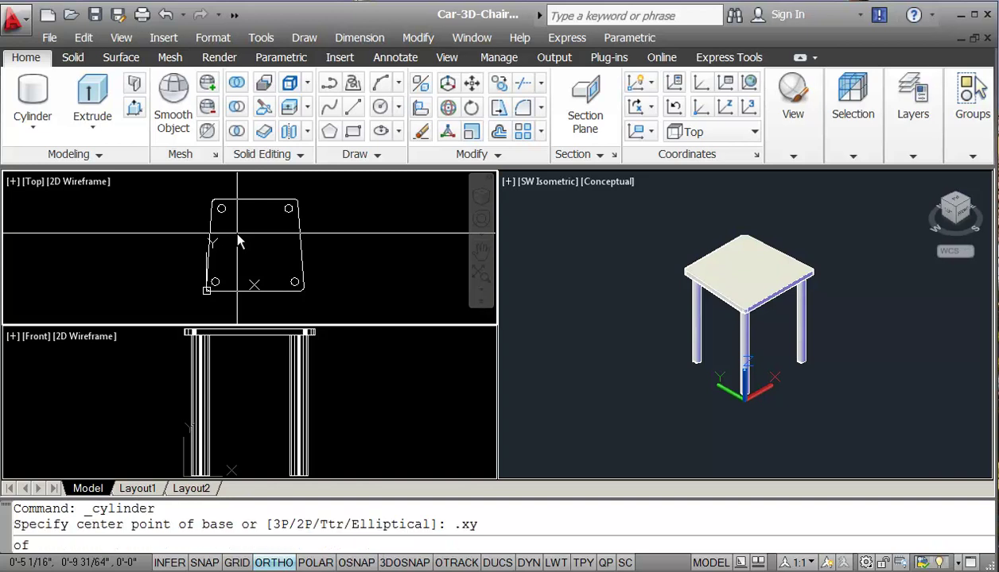
text(cen)
key(Return)
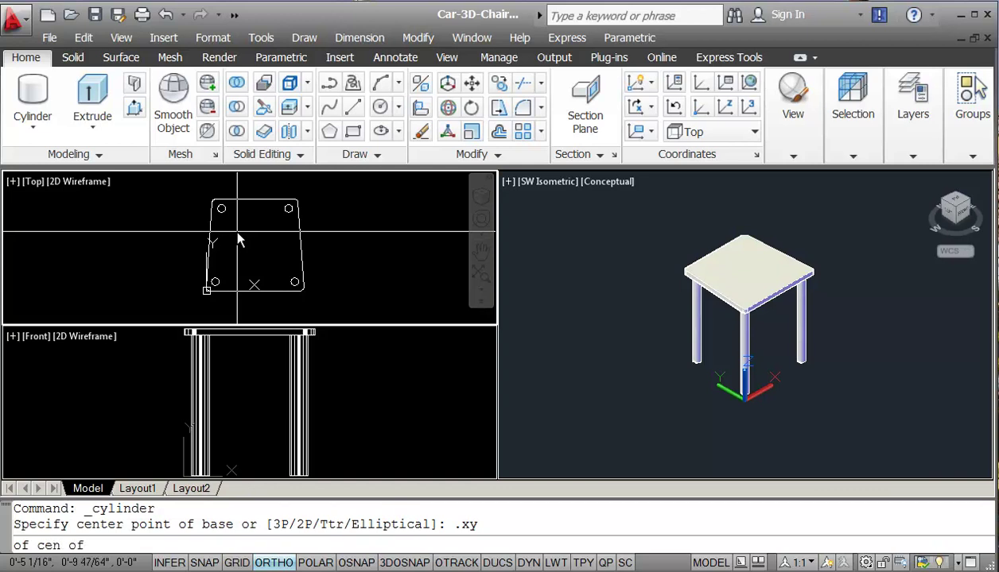
click(222, 209)
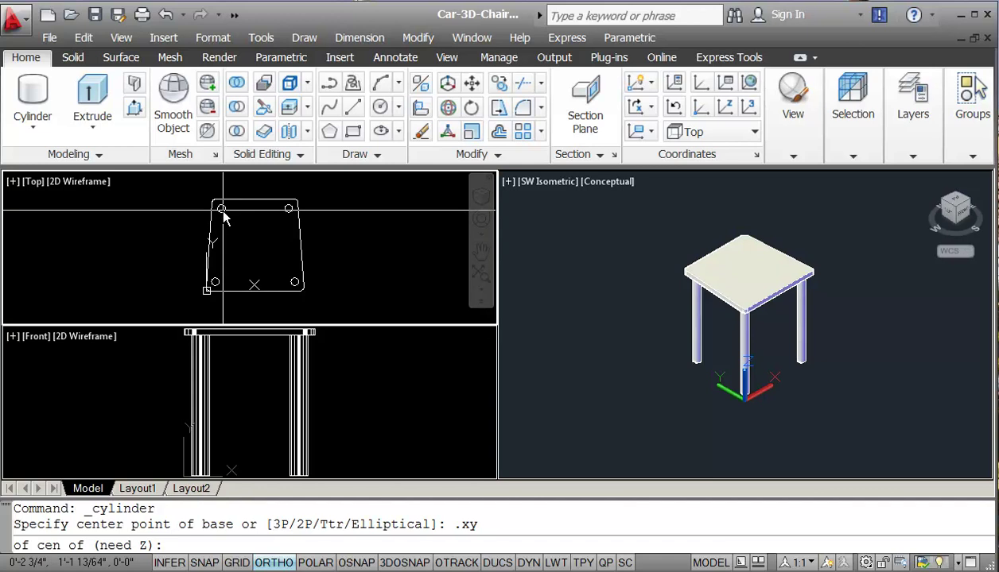
text(18)
key(Return)
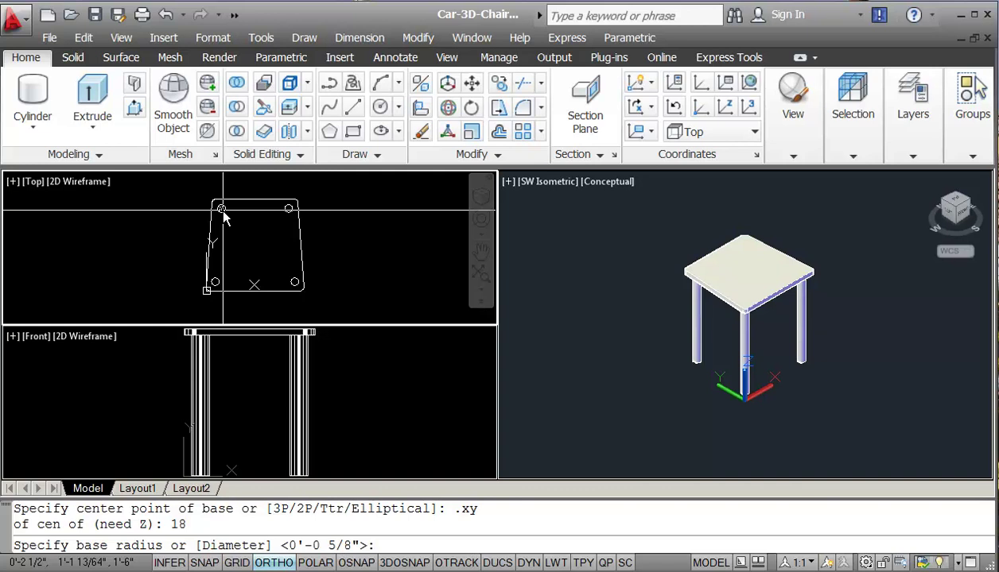
click(224, 218)
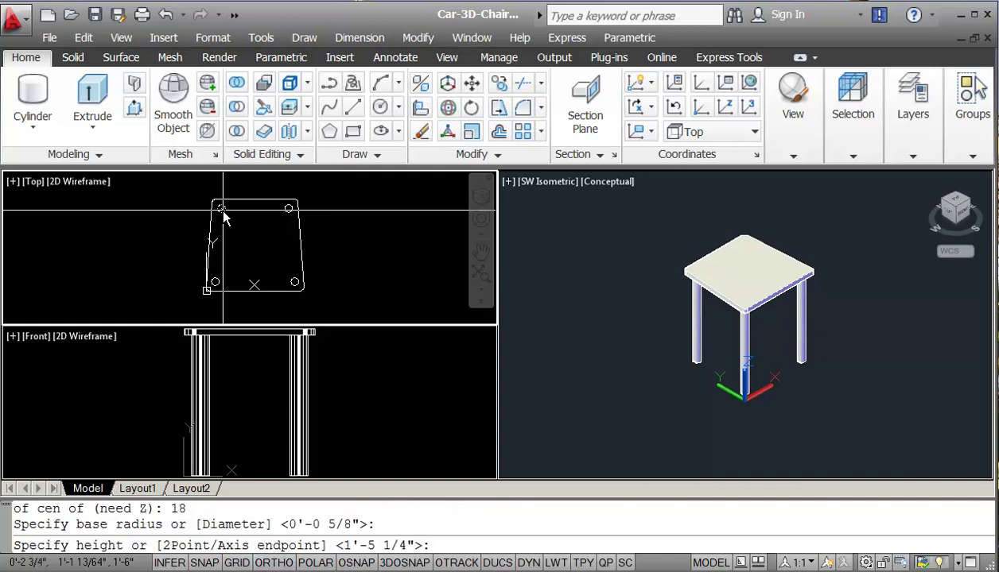
text(18)
key(Return)
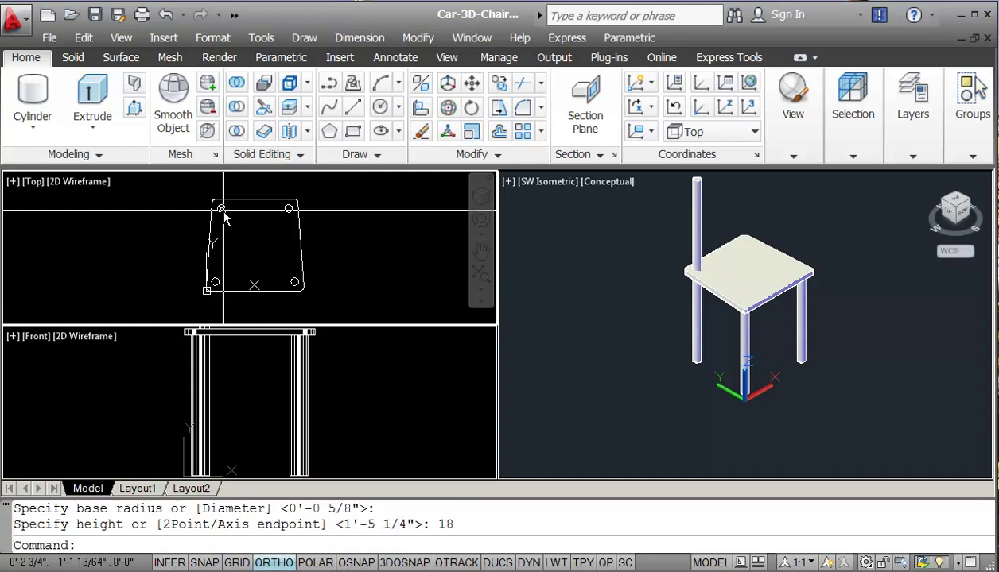
key(Escape)
key(Escape)
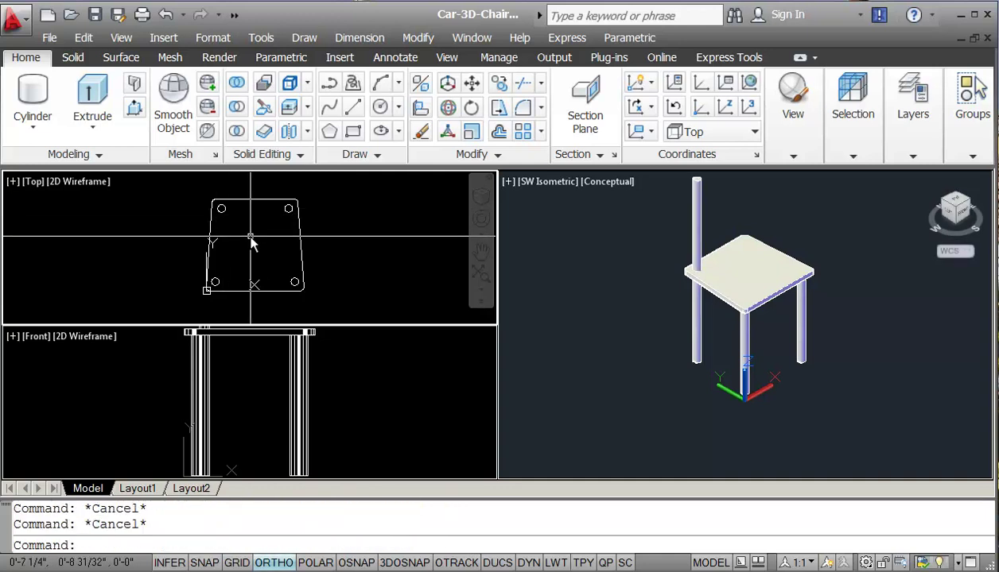
text(c)
key(Return)
text(p)
key(Return)
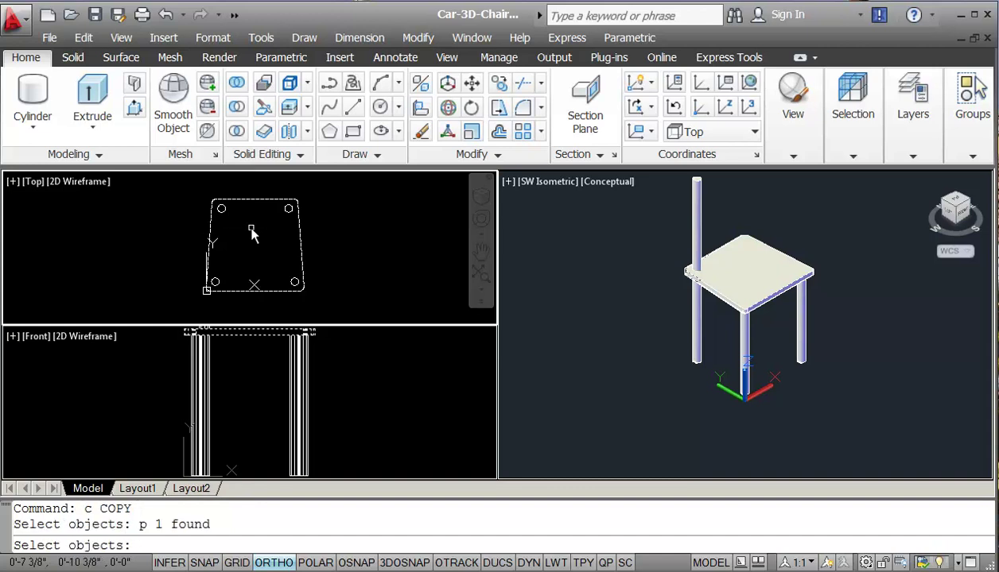
key(Escape)
Step: Copy the backrest post 11 inches in the positive X direction over the other rear leg
key(Return)
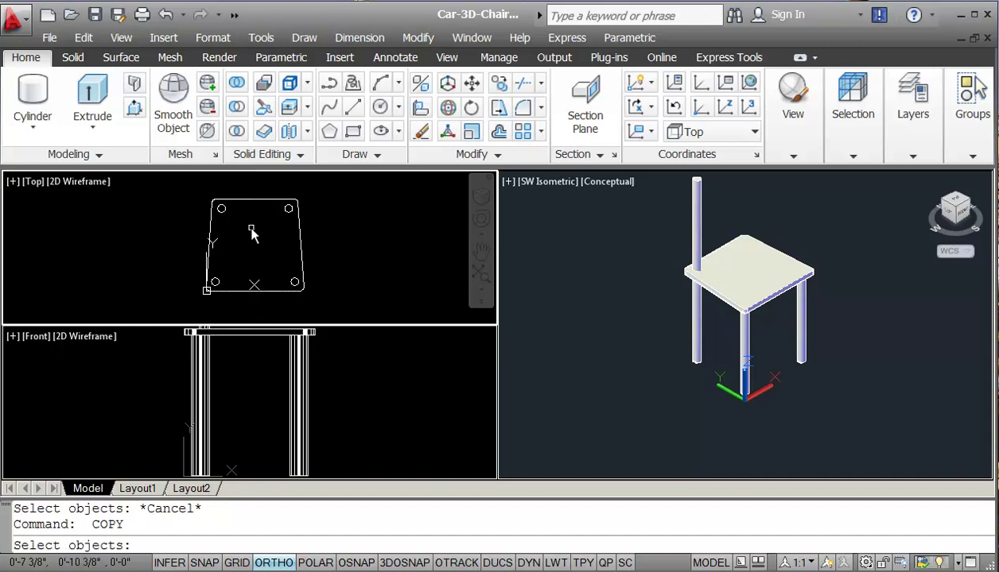
click(697, 231)
key(Return)
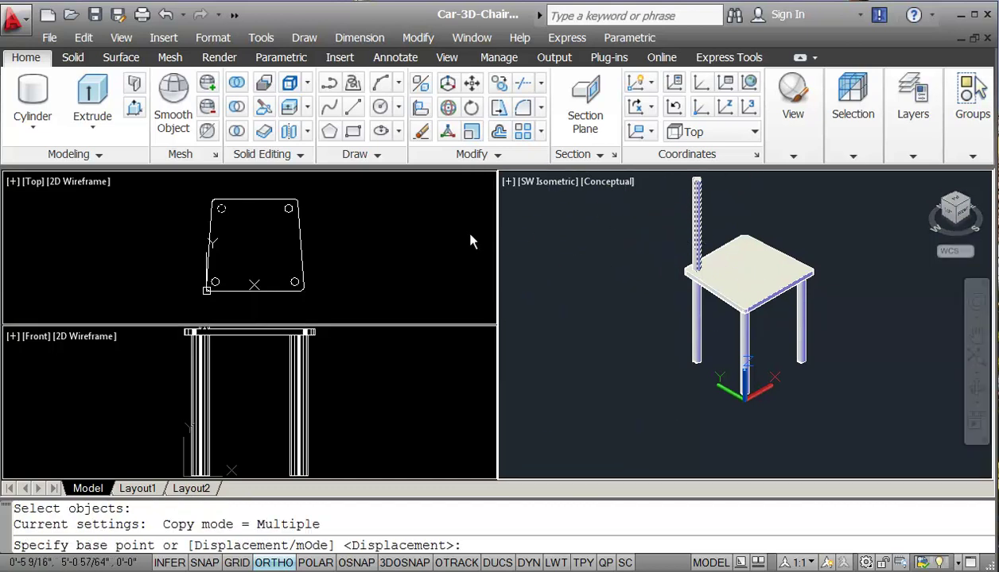
click(360, 239)
click(346, 236)
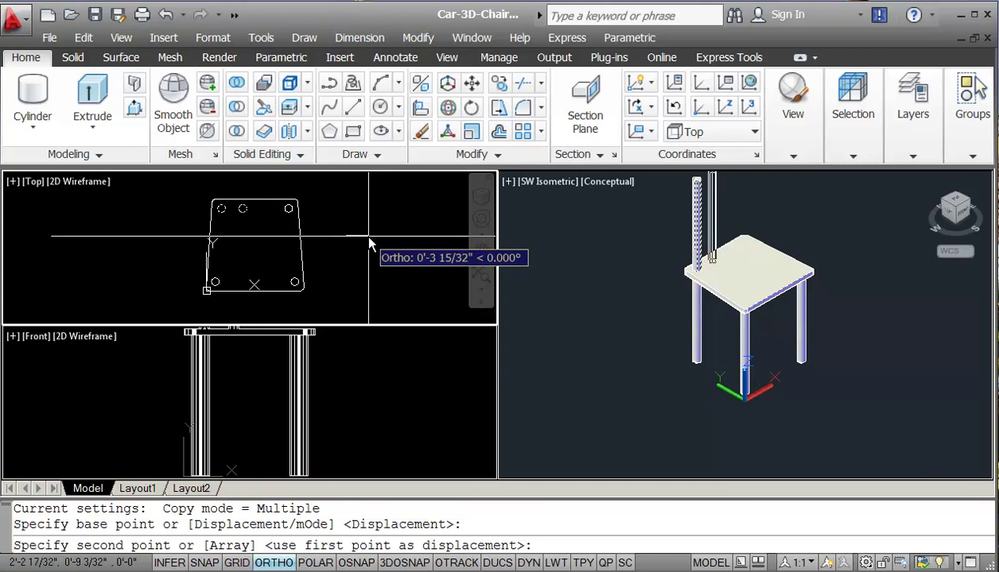
text(11)
key(Return)
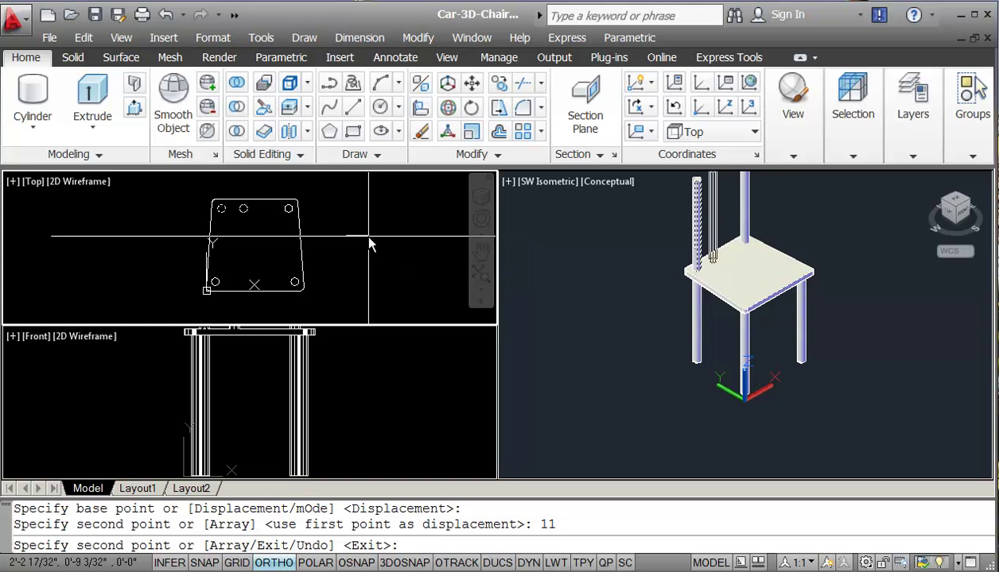
key(Escape)
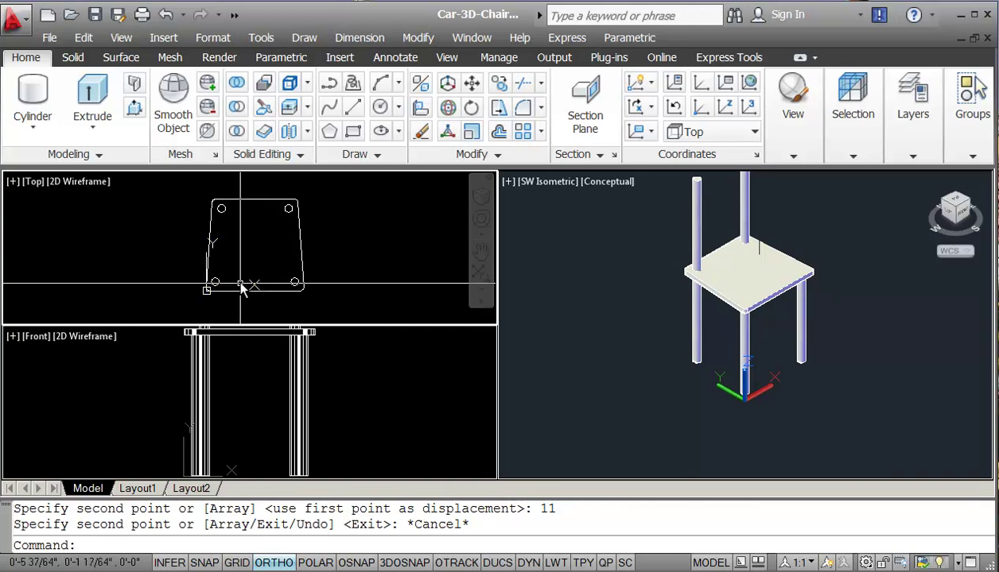
Step: In the Top view, create a cylinder at the lower-left leg's base centre with a 0.25-inch radius and 13-inch height
click(29, 95)
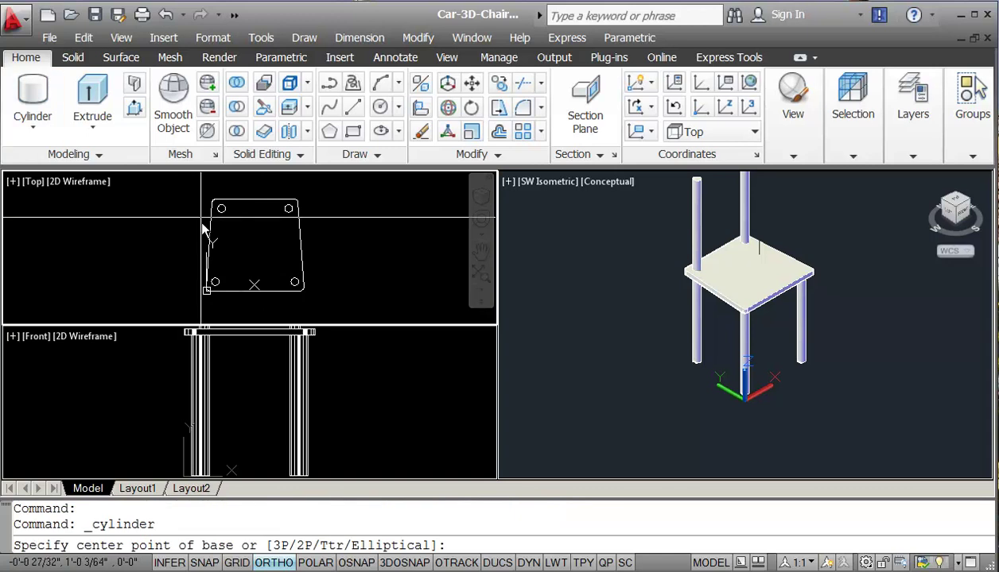
text(cen)
key(Return)
click(221, 287)
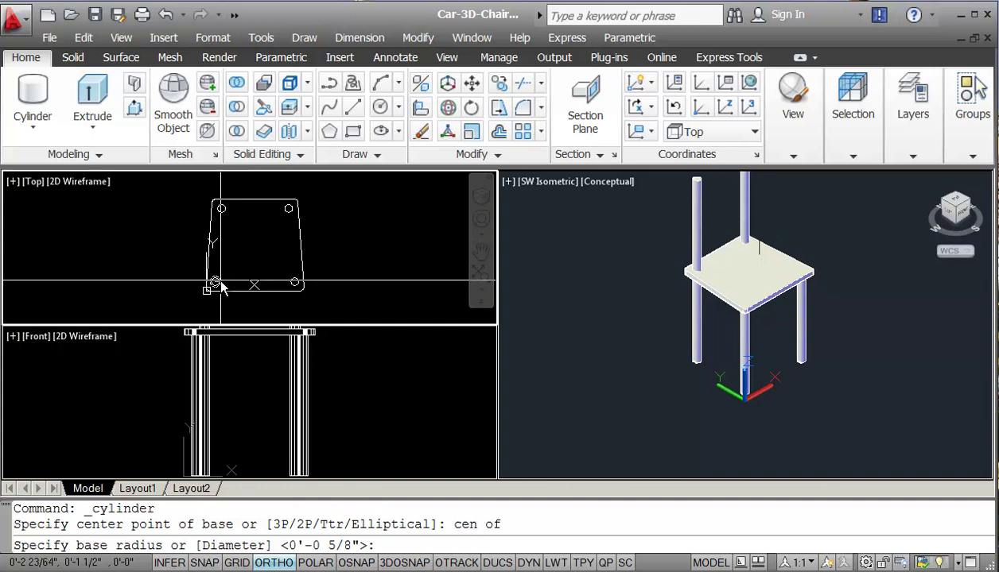
text(.25)
key(Return)
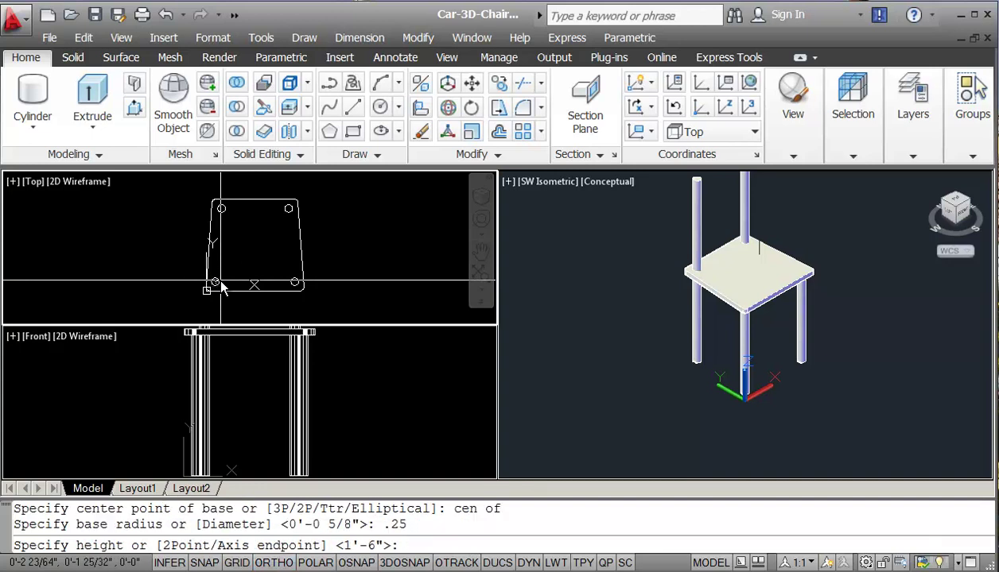
text(13)
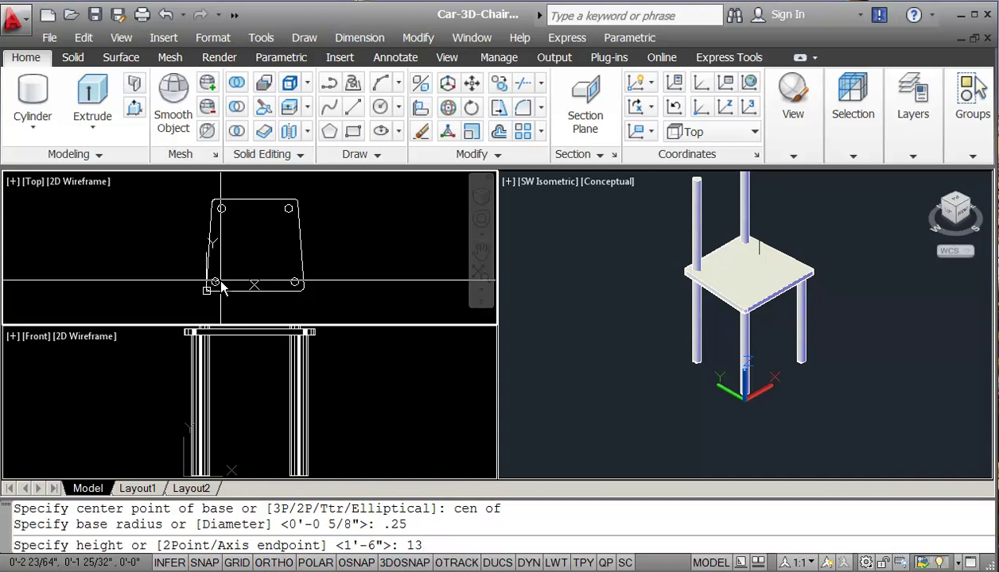
key(Return)
key(F8)
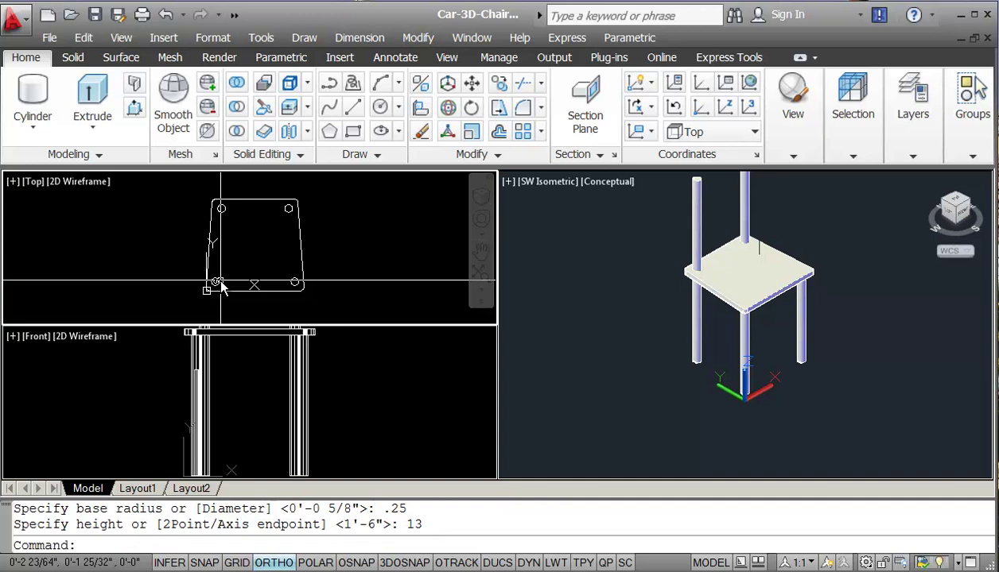
Step: Create another 1/4-inch radius cylinder, 11 inches high, at the base centre of the upper-left leg in the Top view
key(Return)
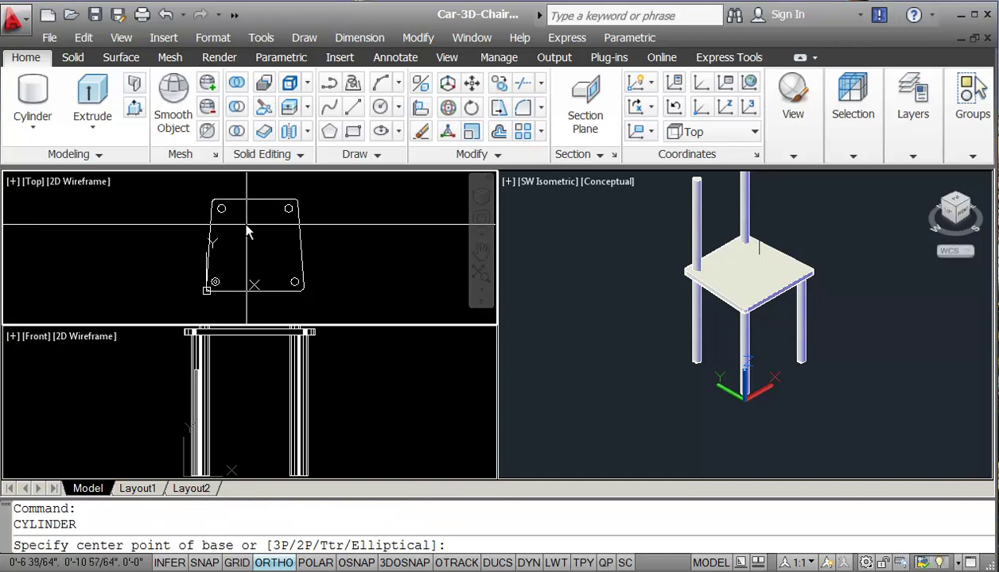
text(ce)
key(Return)
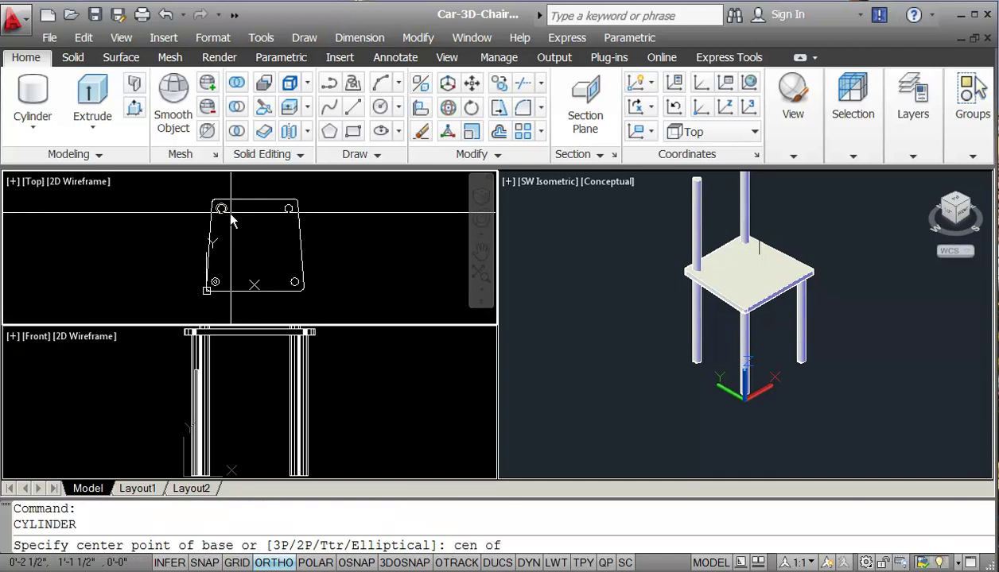
click(222, 209)
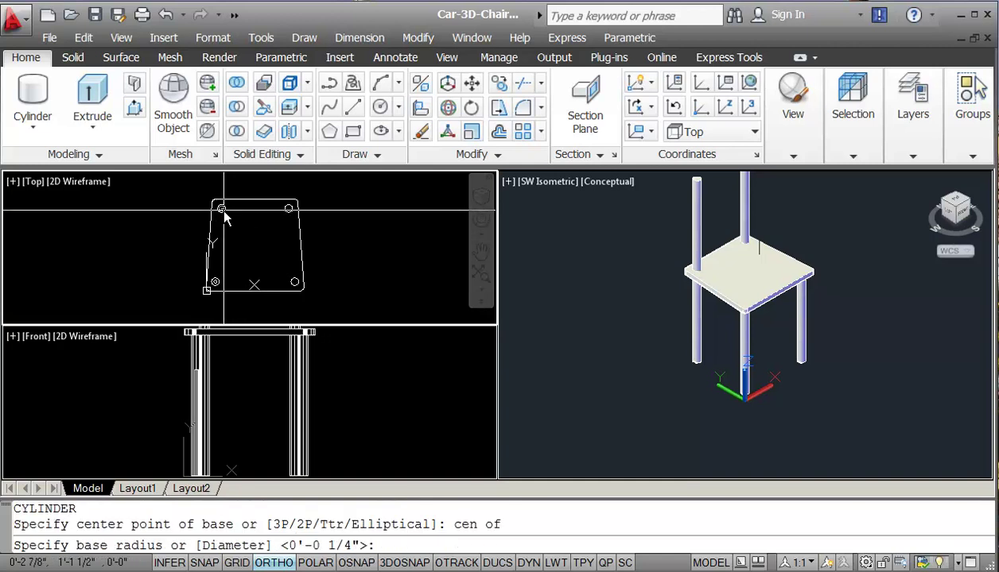
key(Return)
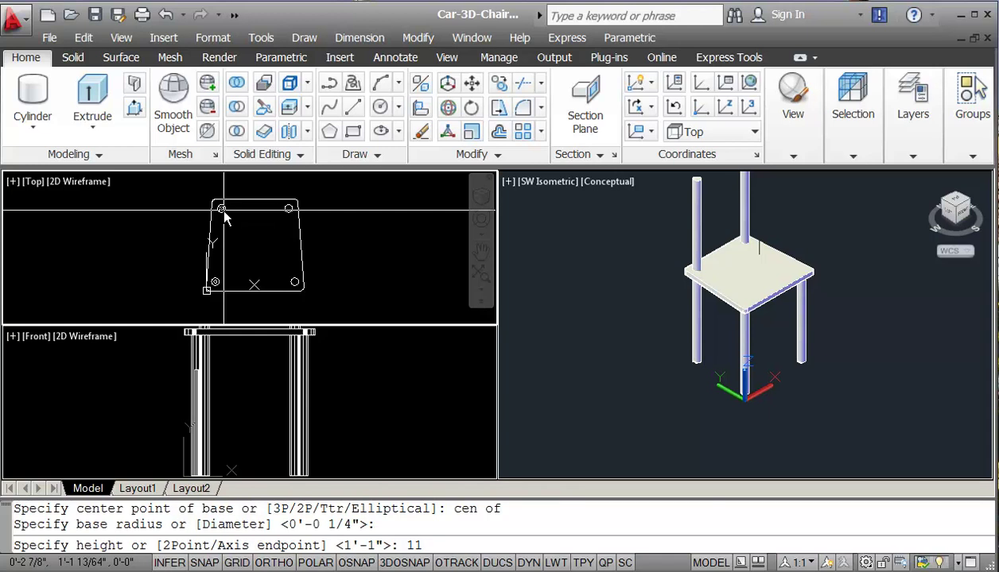
key(Return)
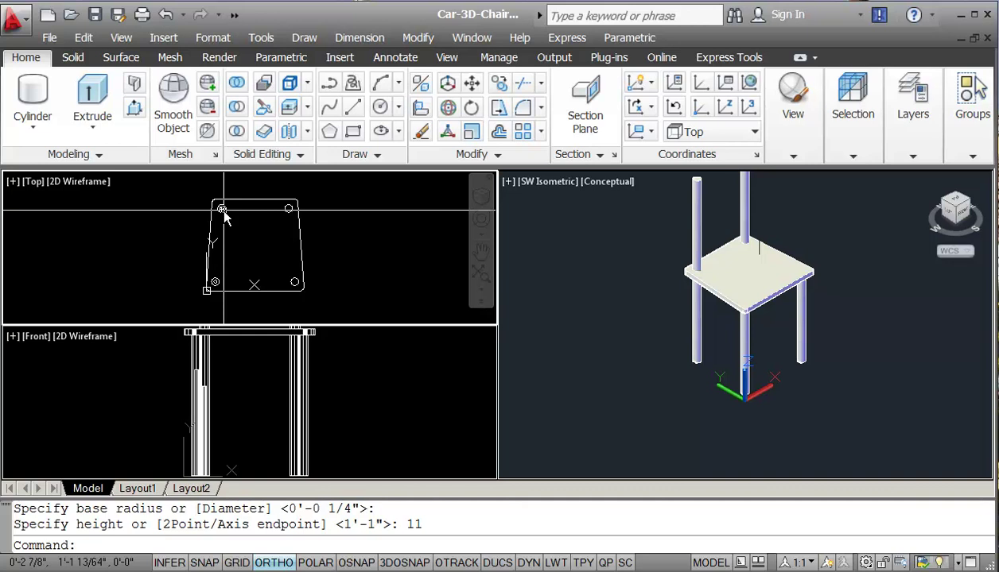
Step: Create a third 1/4-inch radius cylinder, 12 inches high, at the base centre of the lower-right leg in the Top view
key(Return)
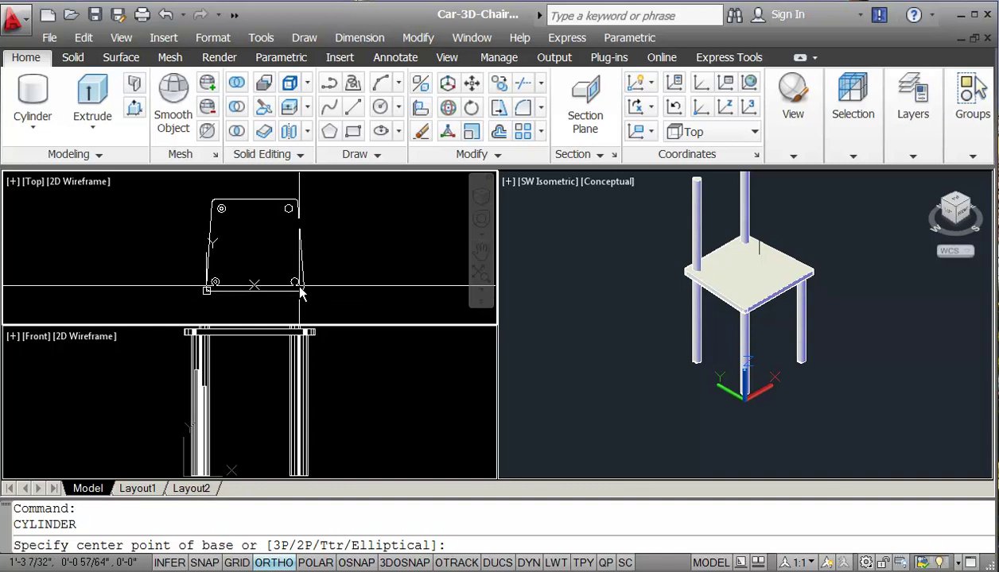
text(cen)
key(Return)
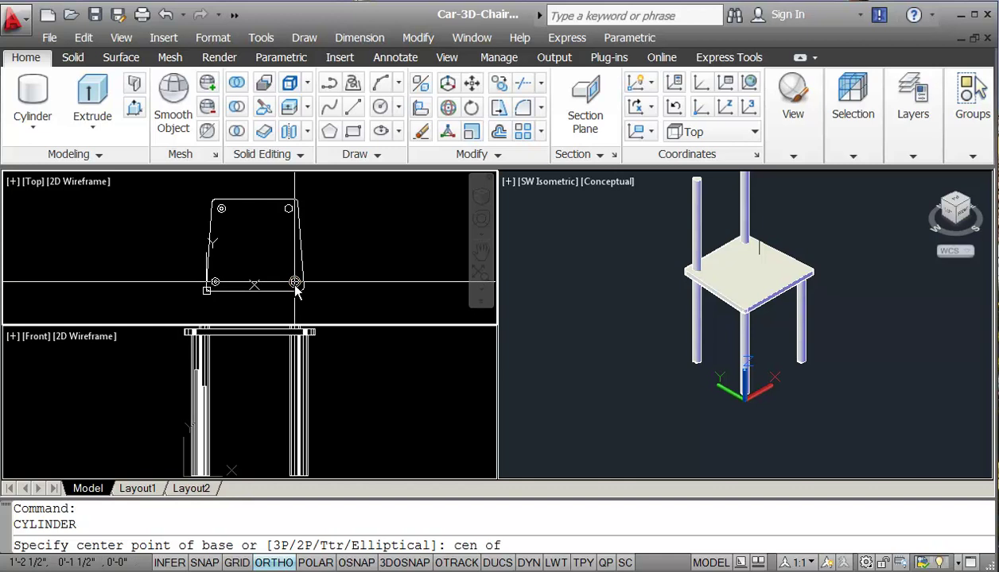
click(296, 291)
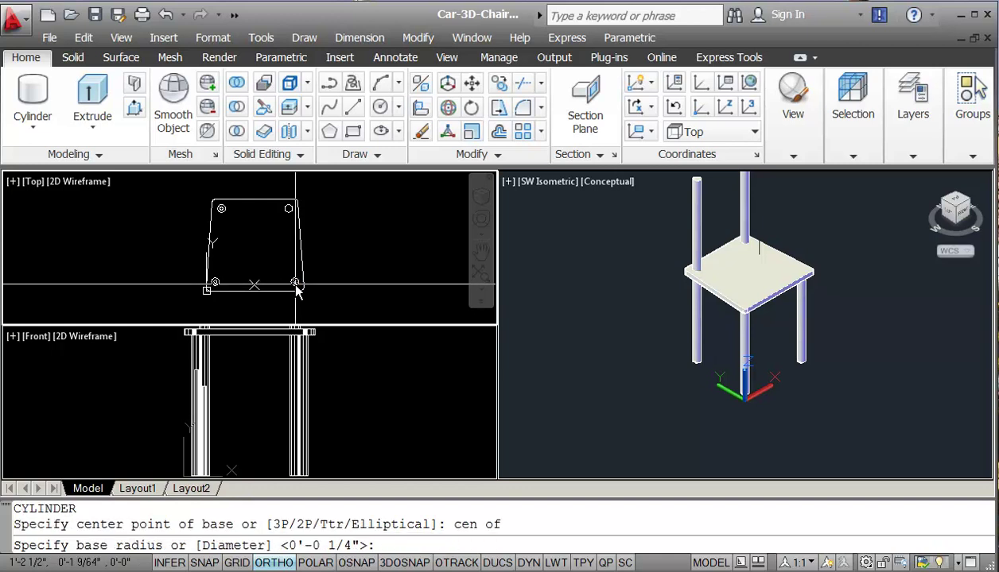
key(Return)
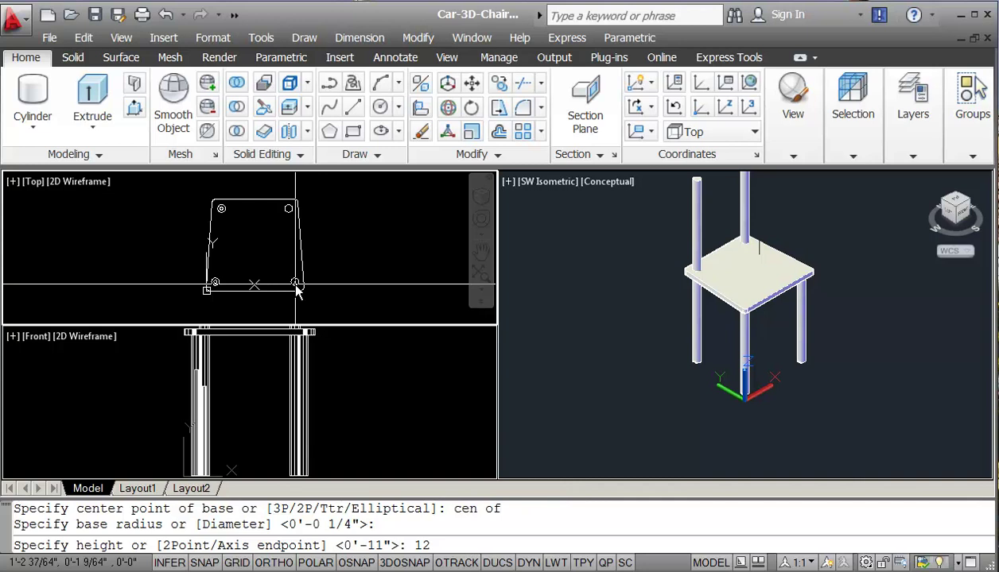
key(Return)
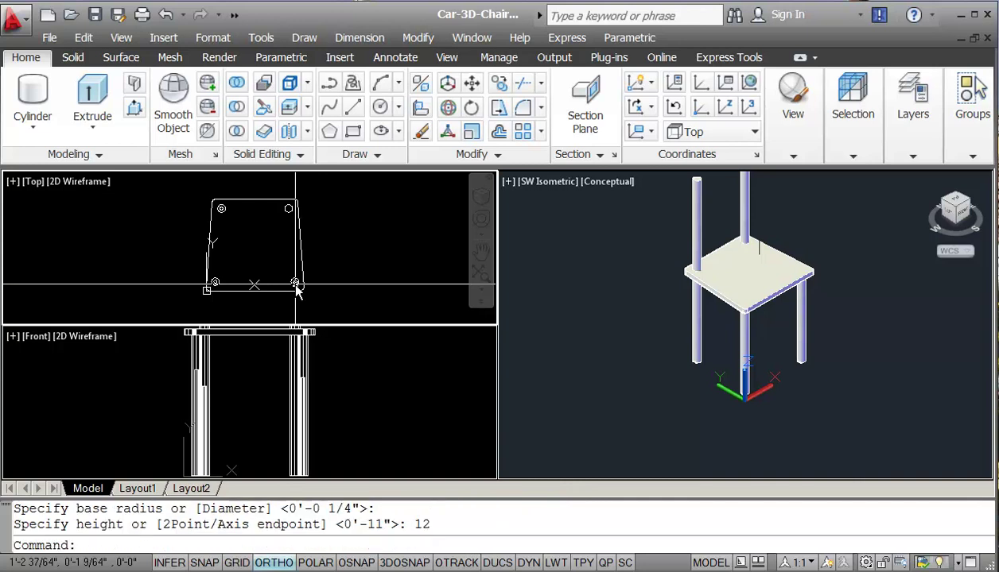
Step: In the Front view, rotate the 11-inch-high thin cylinder inside the left rear leg by -90 degrees about its base centre
click(394, 386)
middle_drag(349, 388, 373, 375)
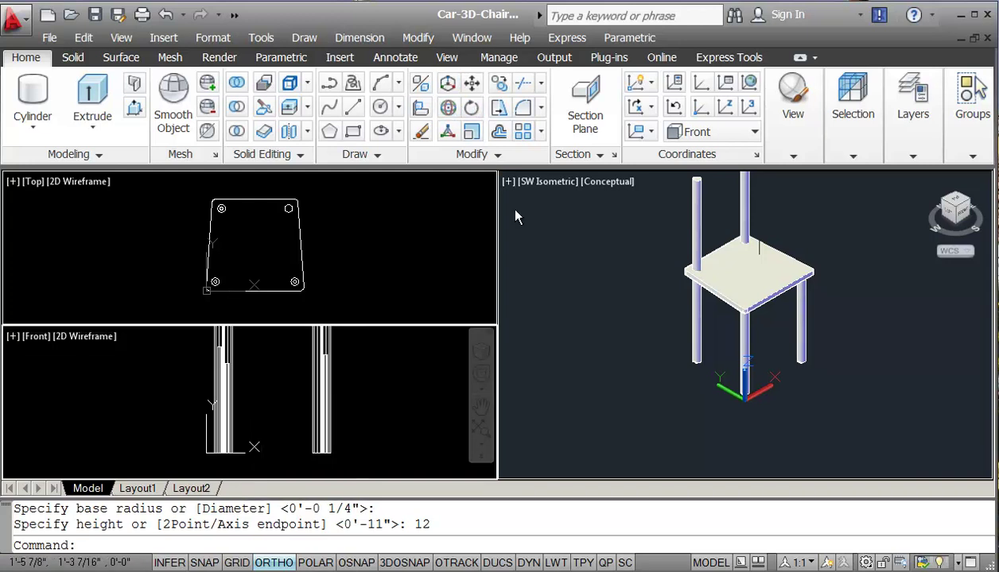
key(Return)
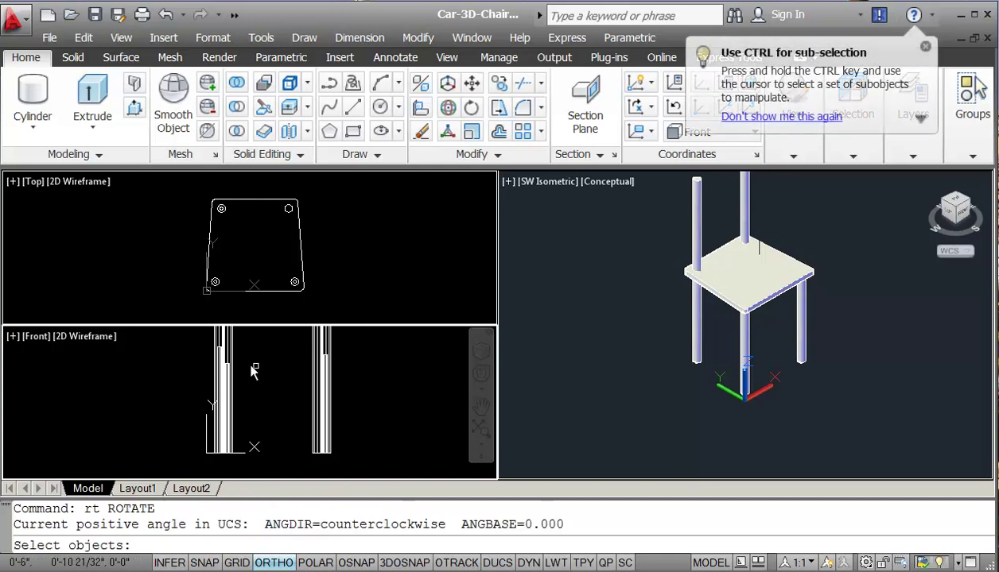
click(197, 357)
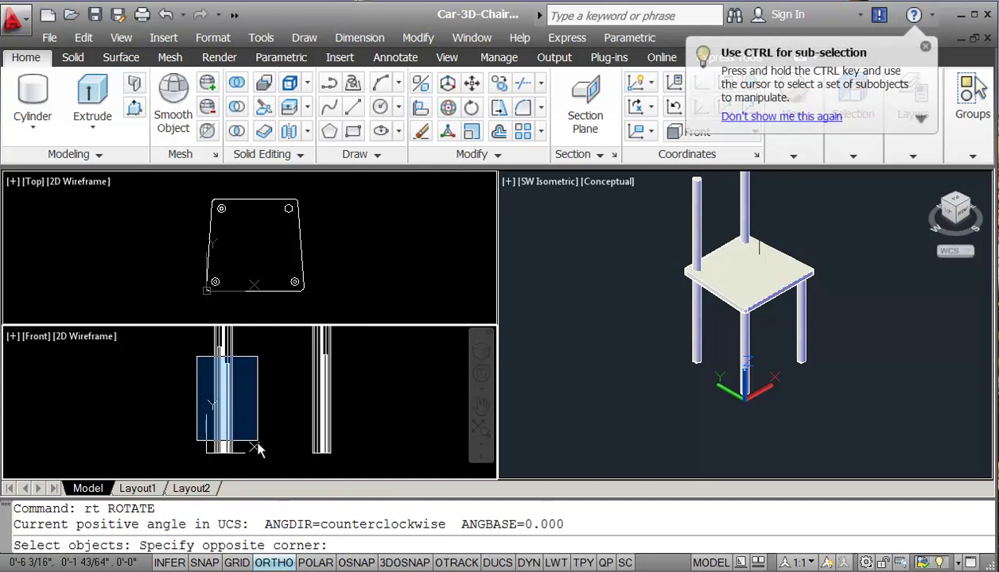
click(251, 471)
key(Return)
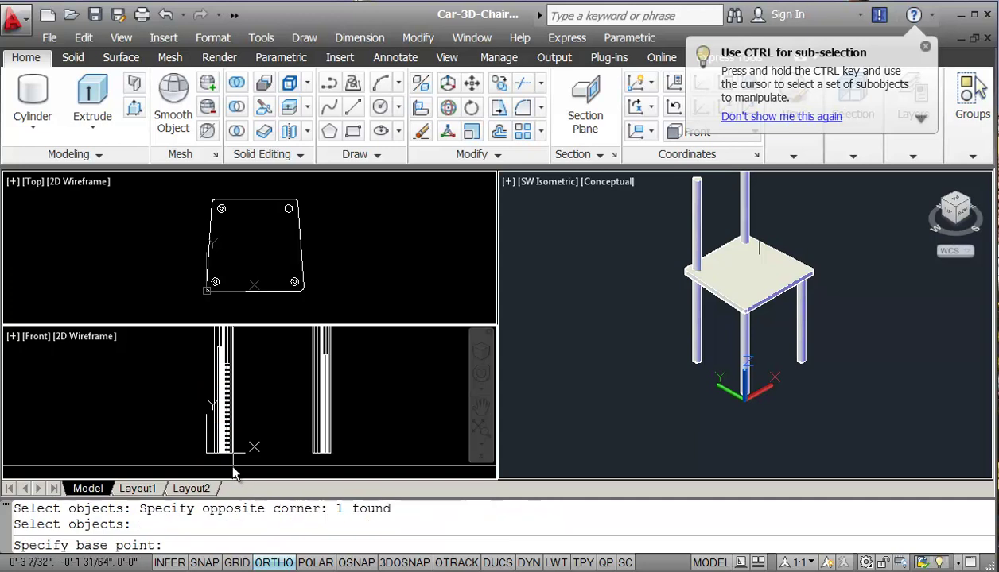
text(cen)
key(Return)
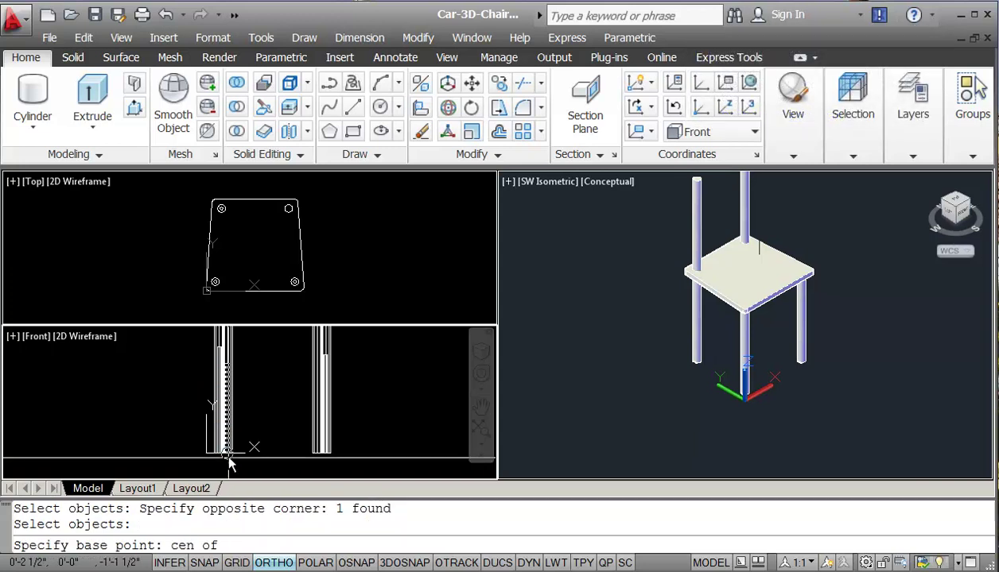
click(229, 464)
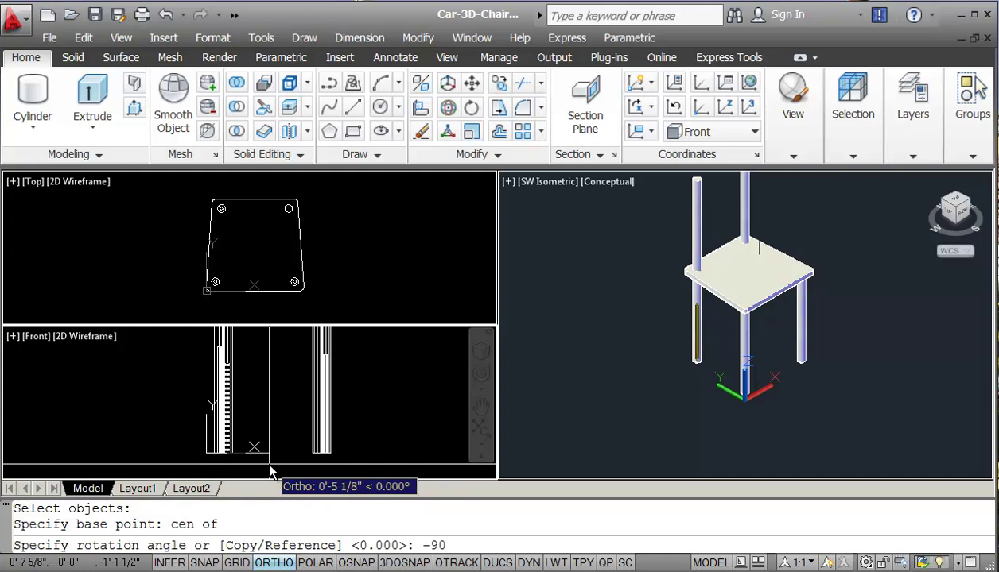
key(Return)
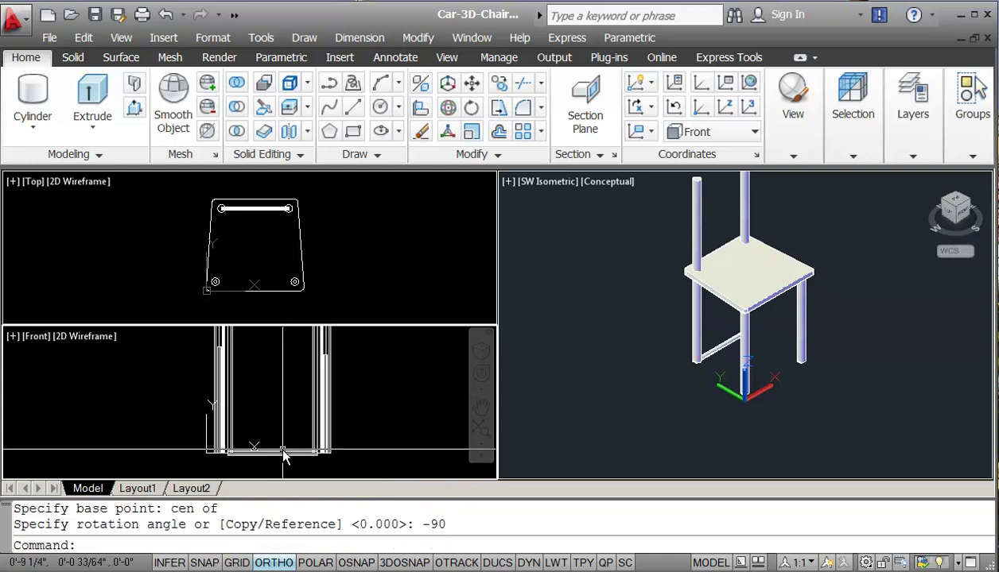
key(Escape)
key(Escape)
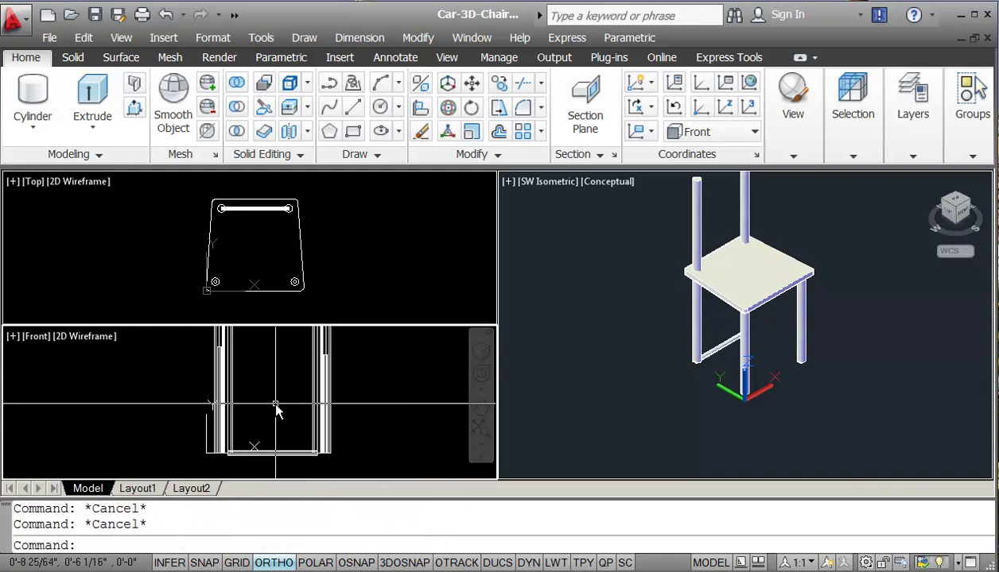
Step: Move the horizontal rail between the rear legs 6 inches straight up in the Front view
text(m)
key(Return)
click(278, 445)
click(269, 467)
key(Return)
click(272, 440)
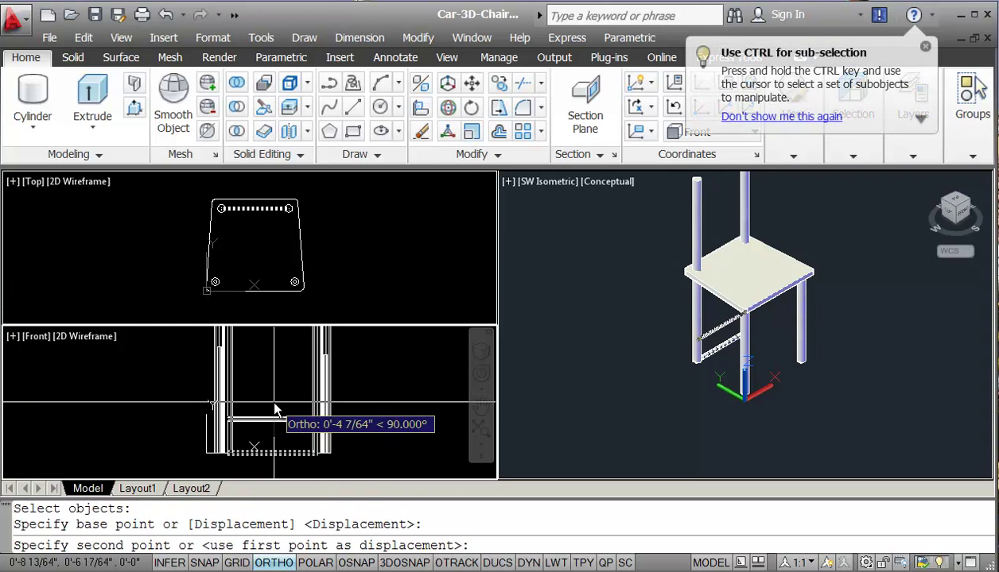
text(6)
key(Return)
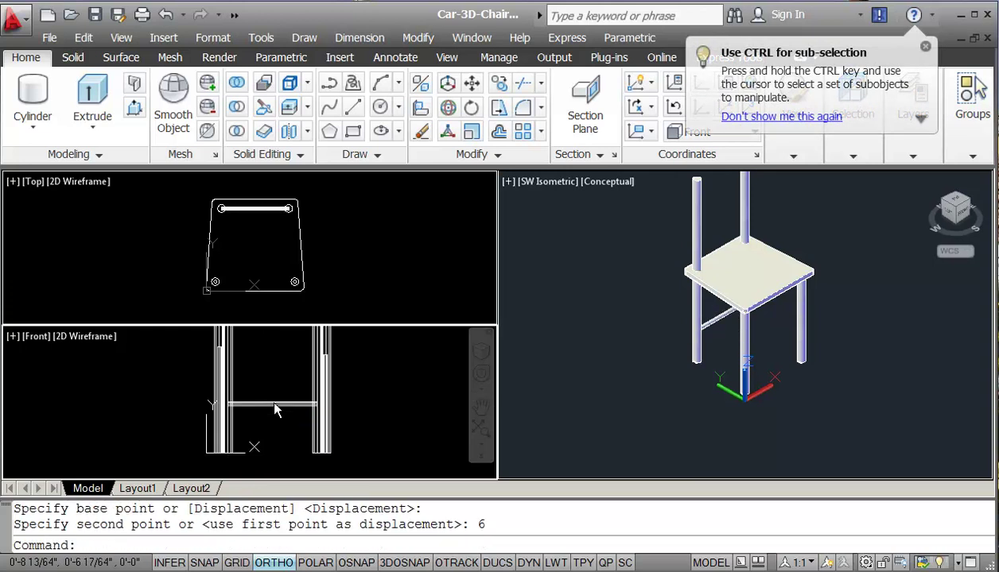
key(Escape)
key(Escape)
Step: In the Front view, rotate the 13-inch-high thin cylinder inside the left front leg by -90 degrees about its base centre
text(rt)
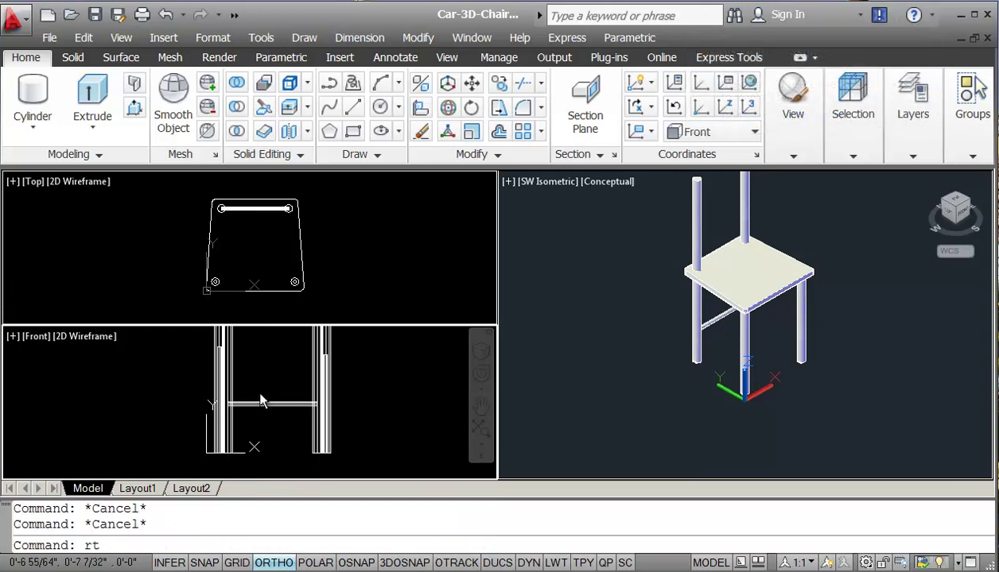
key(Return)
click(197, 339)
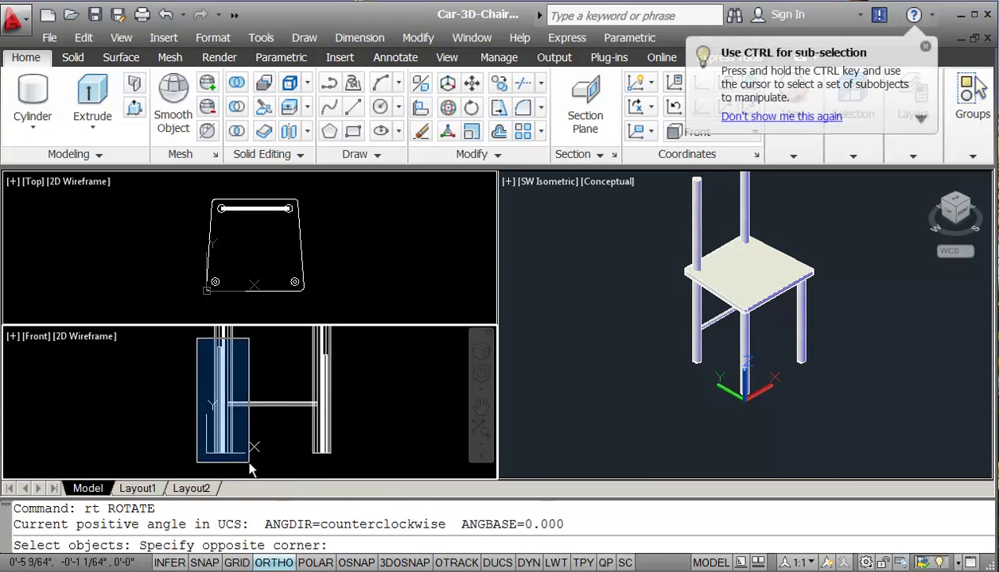
click(246, 453)
key(Return)
text(cen)
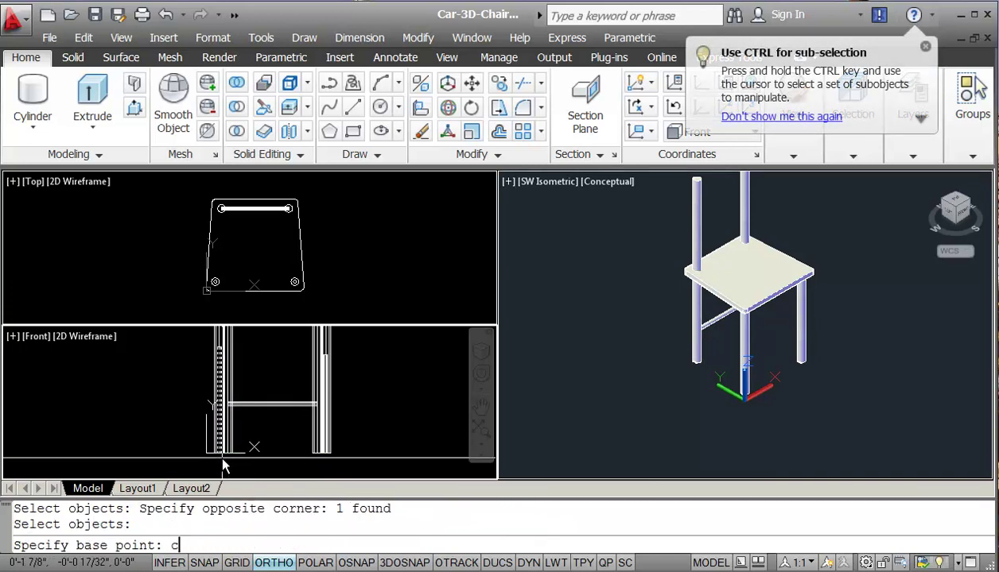
key(Return)
click(221, 461)
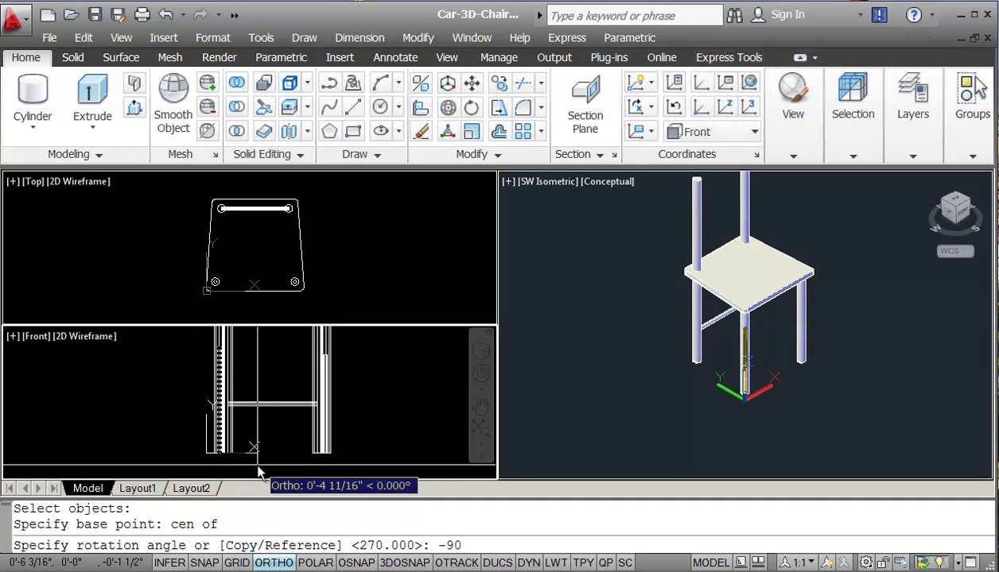
key(Return)
key(Escape)
key(Escape)
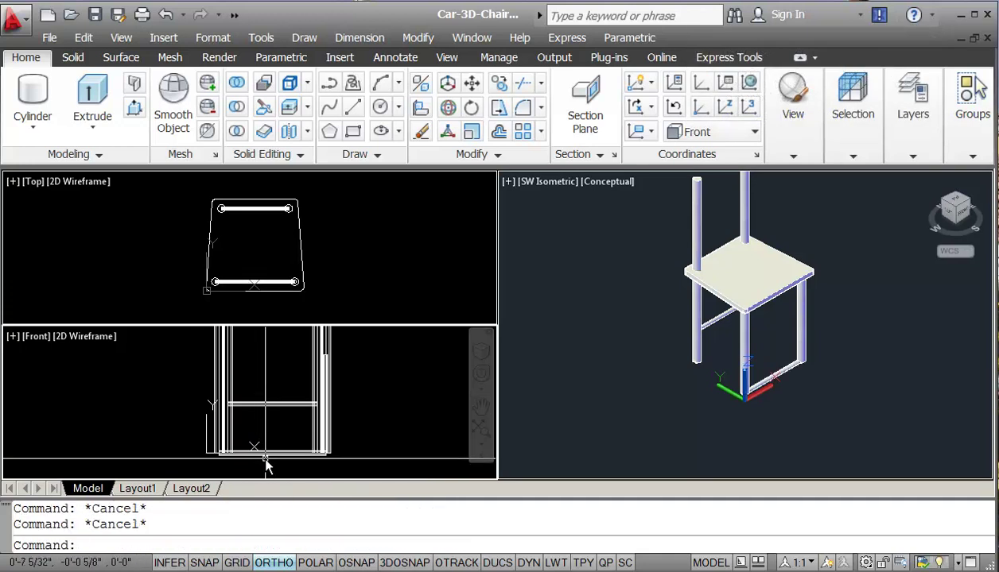
Step: Raise the horizontal rail between the front legs by 6 inches in the Front view
text(m)
key(Return)
click(274, 451)
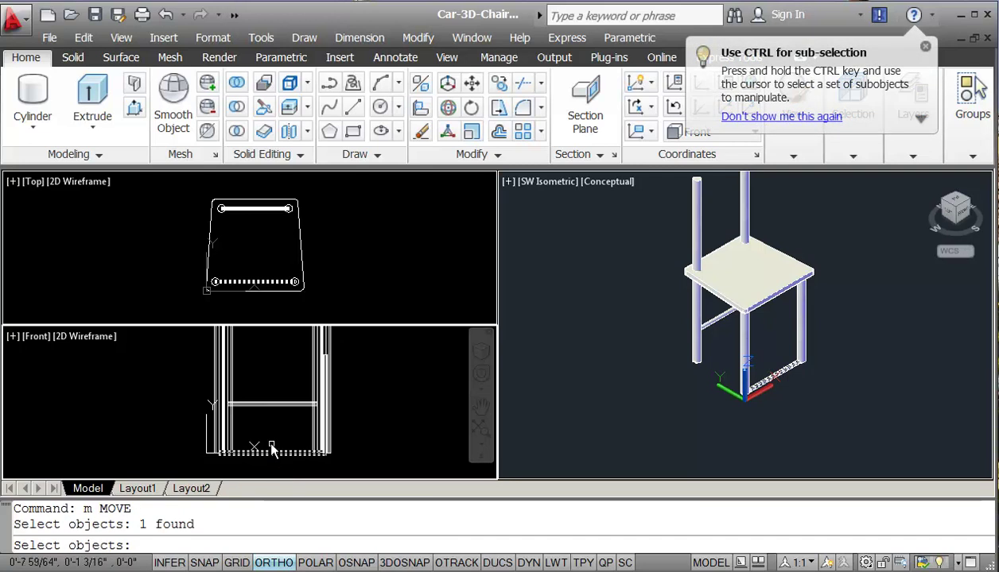
key(Return)
click(388, 459)
text(6)
key(Return)
key(Escape)
key(Escape)
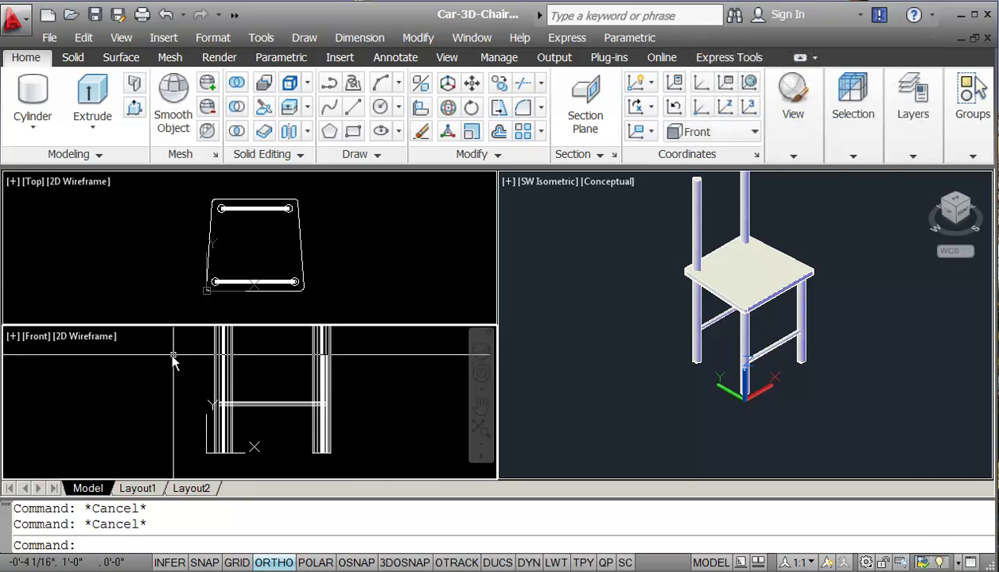
Step: Change the Front viewport to the Right view and bring the chair legs into view
click(35, 338)
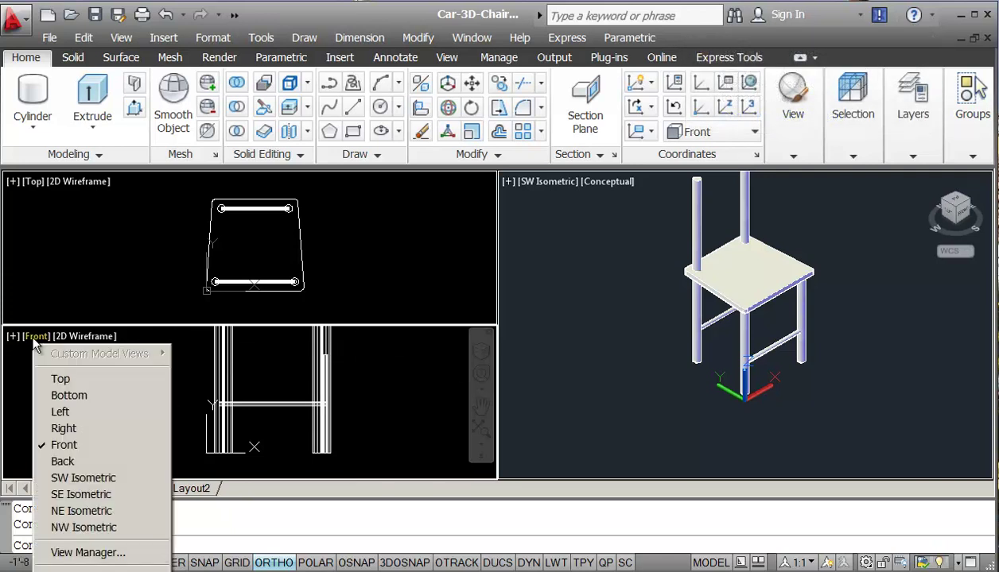
click(63, 430)
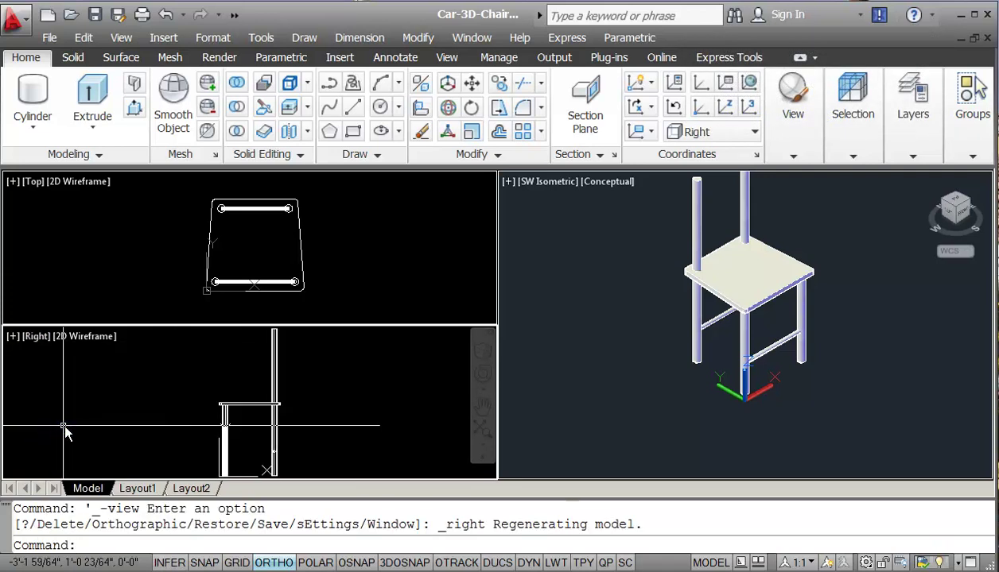
middle_drag(240, 461, 255, 393)
key(Escape)
key(Escape)
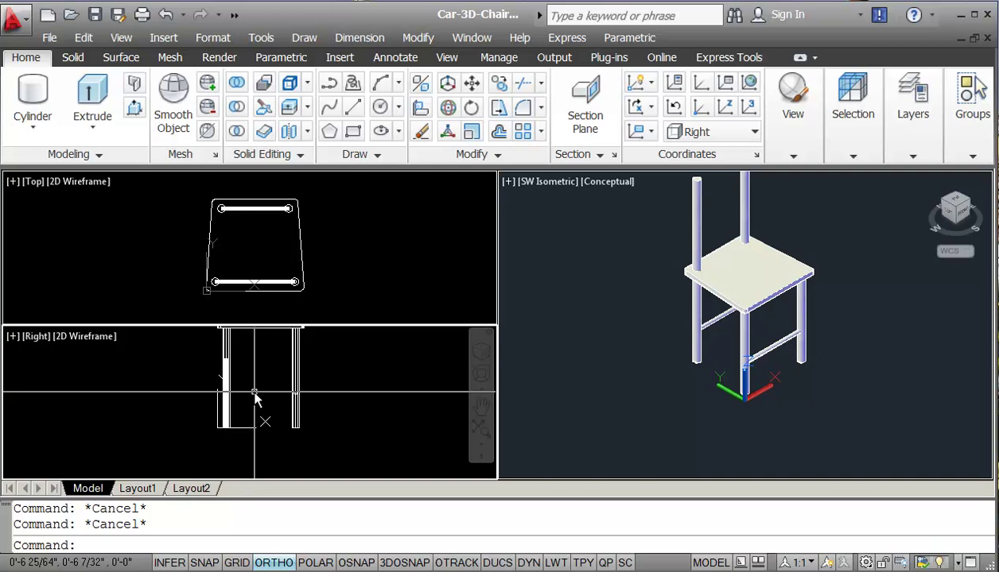
Step: In the Right view, rotate only the 12-inch-high thin cylinder, excluding the front rail, by -90 degrees about its base centre
text(r)
key(Return)
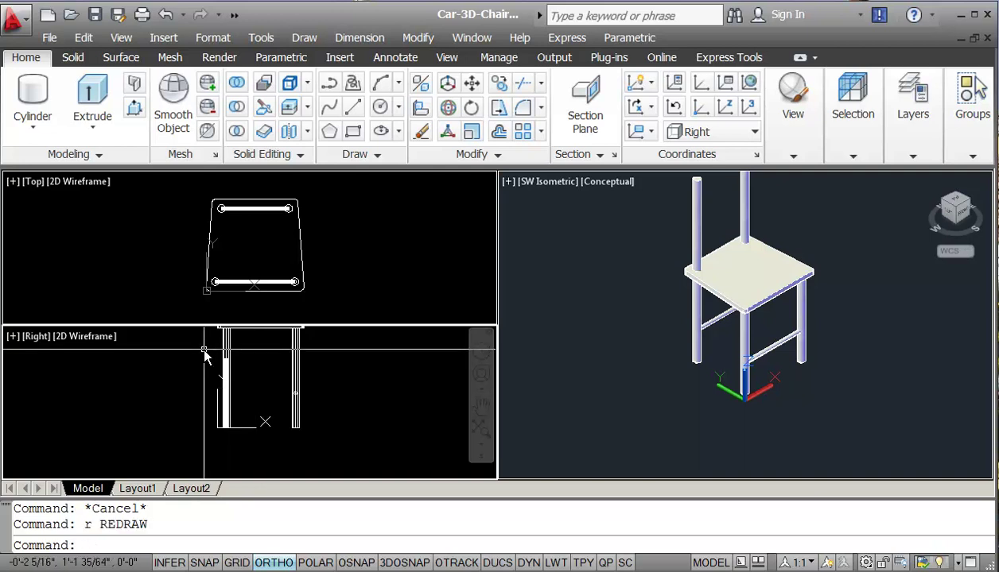
text(rt)
key(Return)
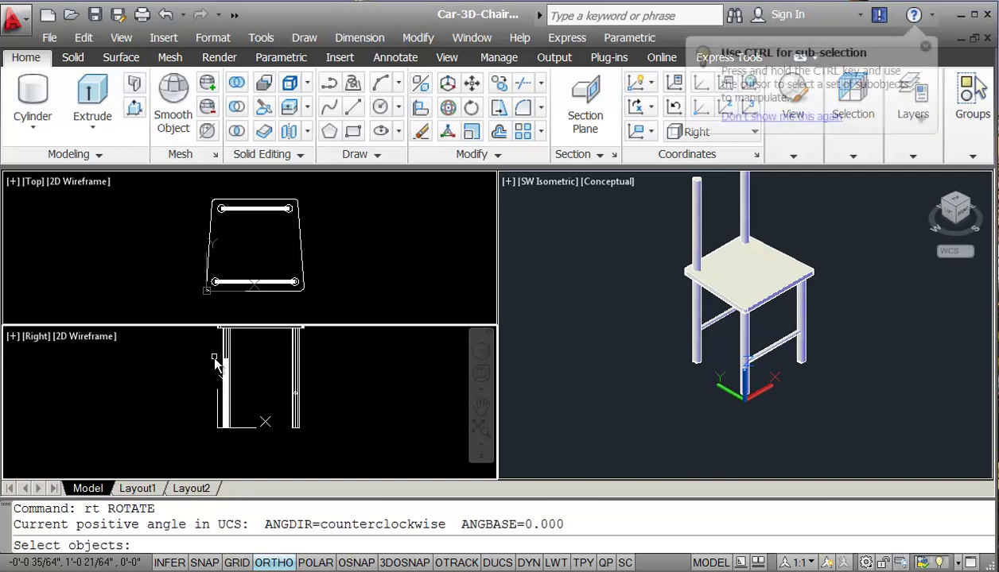
click(212, 352)
click(240, 429)
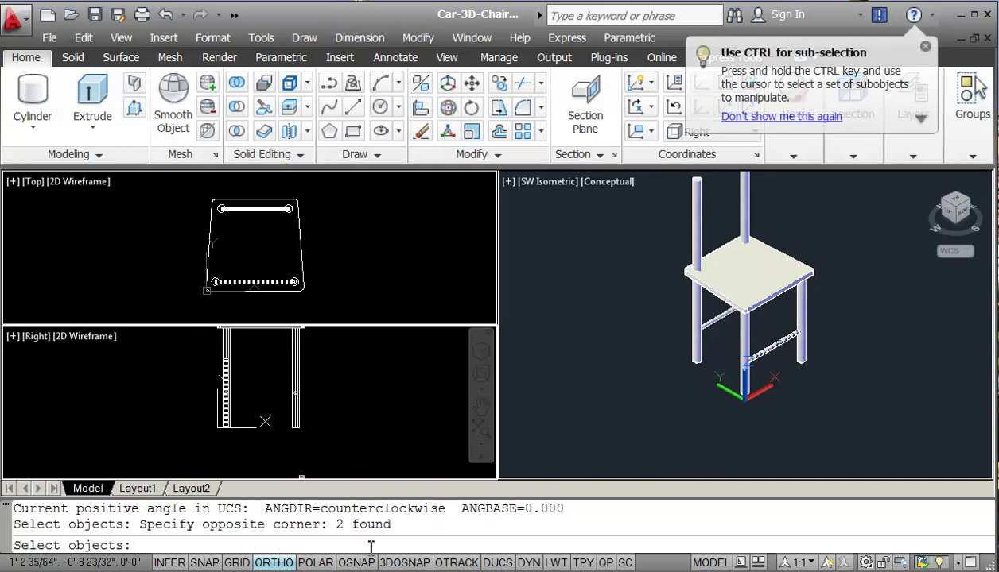
click(199, 380)
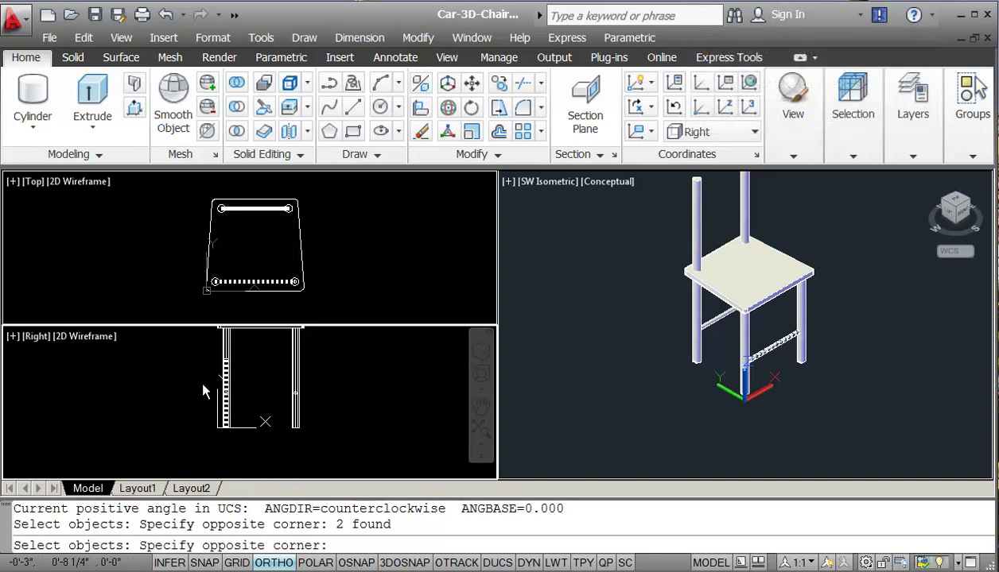
shift+click(258, 410)
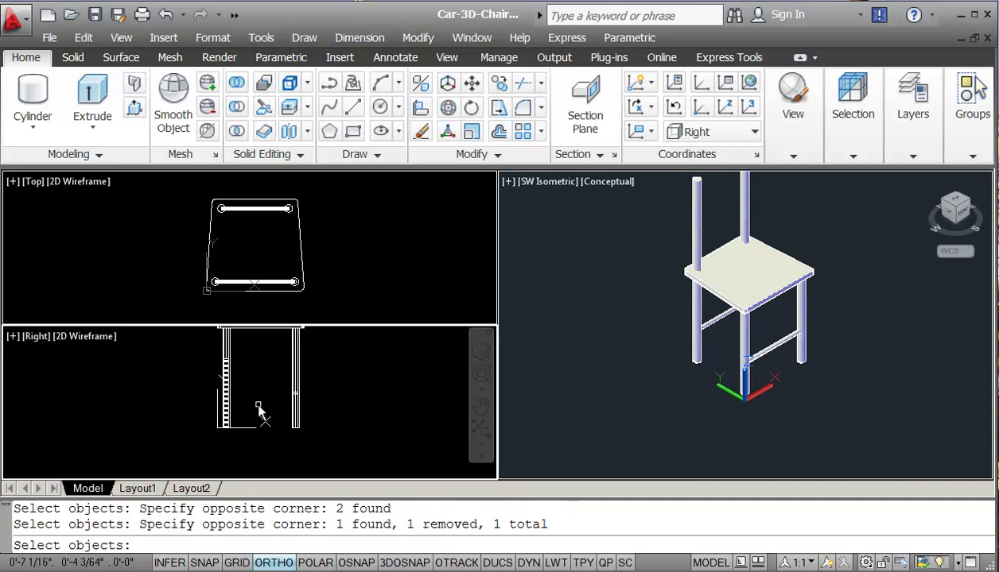
key(Return)
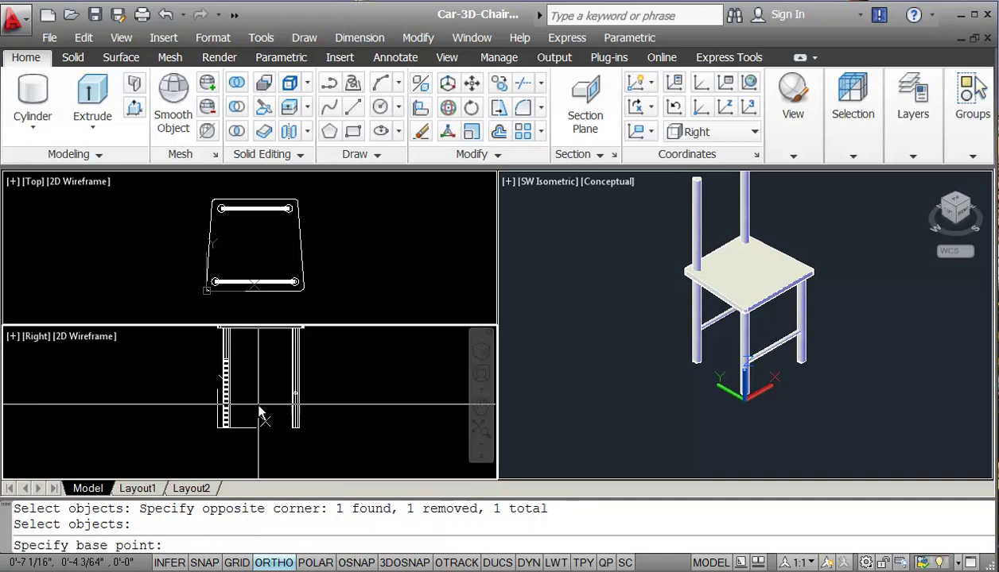
text(cen)
key(Return)
click(226, 430)
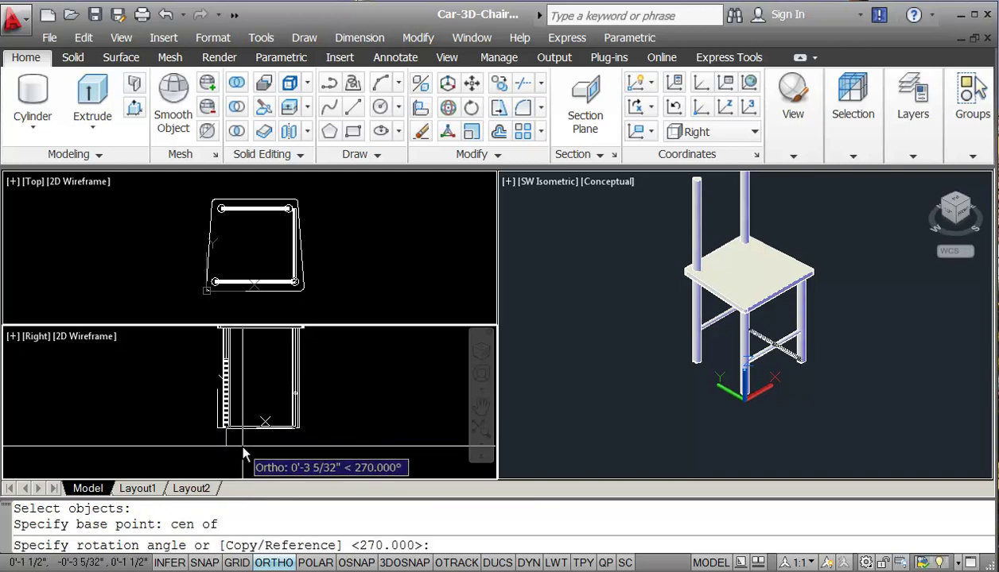
text(-90)
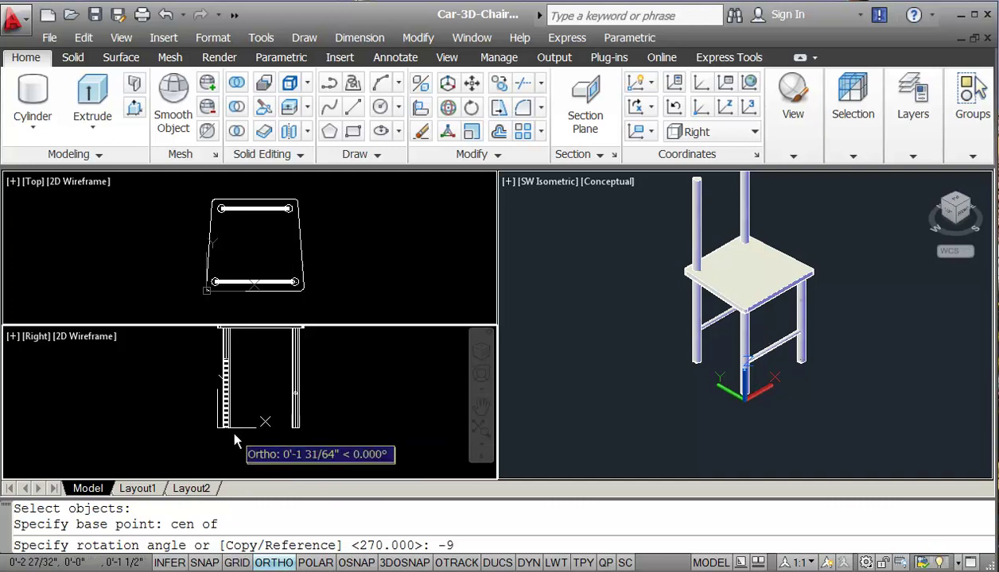
key(Return)
key(Escape)
key(Escape)
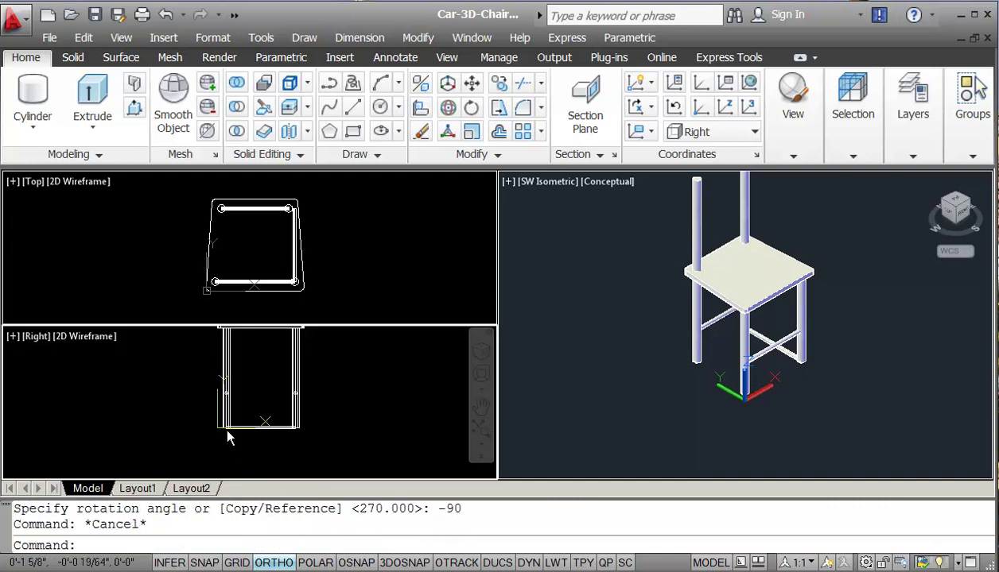
Step: Move the horizontal side rail 6 inches straight up in the Right view
text(m)
key(Return)
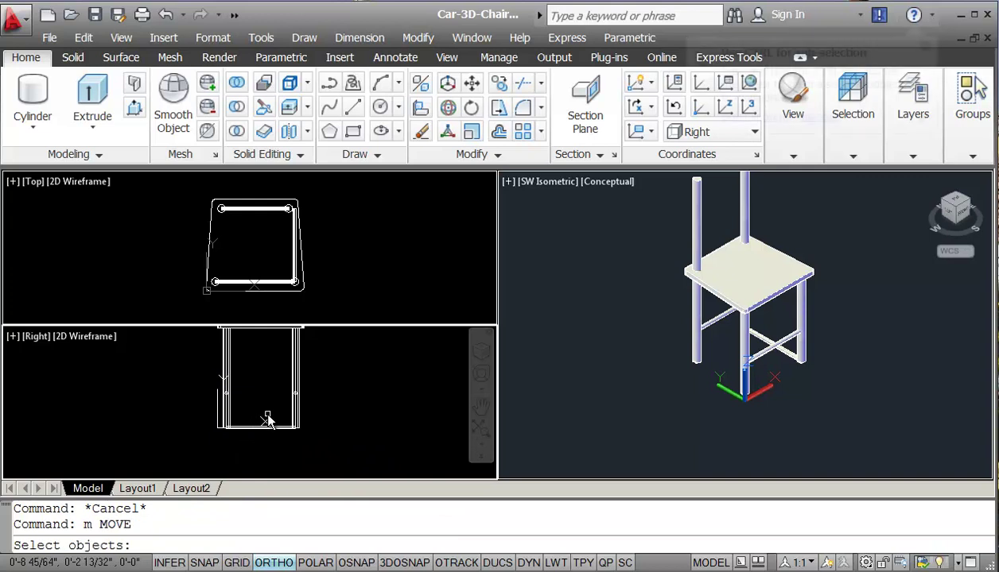
click(268, 418)
click(264, 442)
key(Return)
click(333, 453)
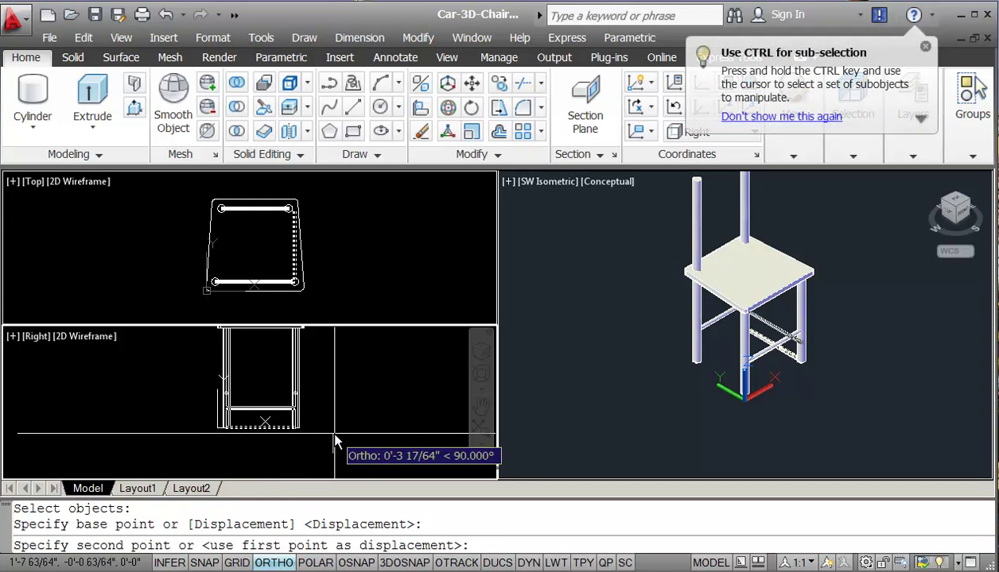
text(6)
key(Return)
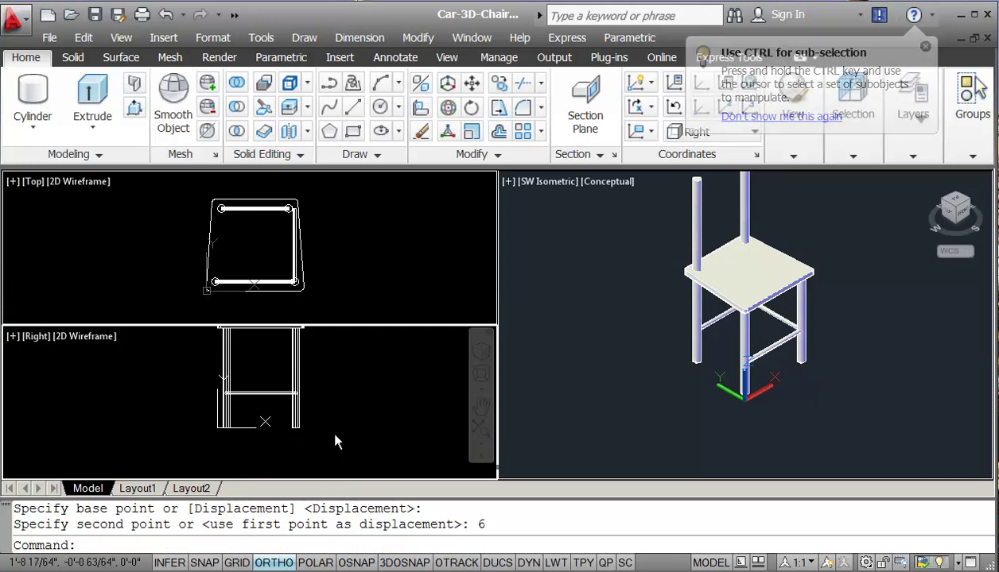
Step: Move the side rail 2 inches inward, toward the opposite side of the chair, in the Top view
click(321, 257)
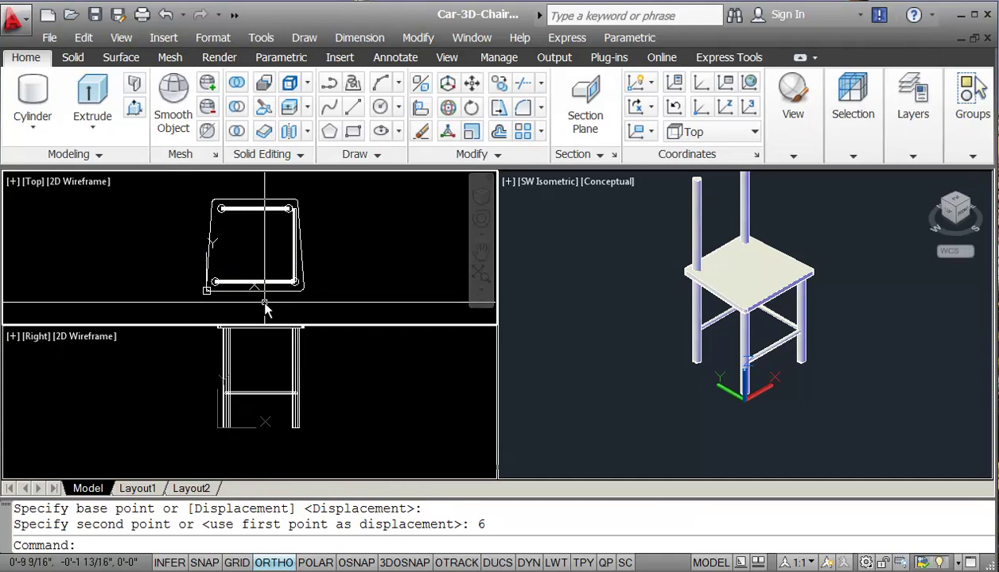
key(Escape)
key(Escape)
text(m)
key(Return)
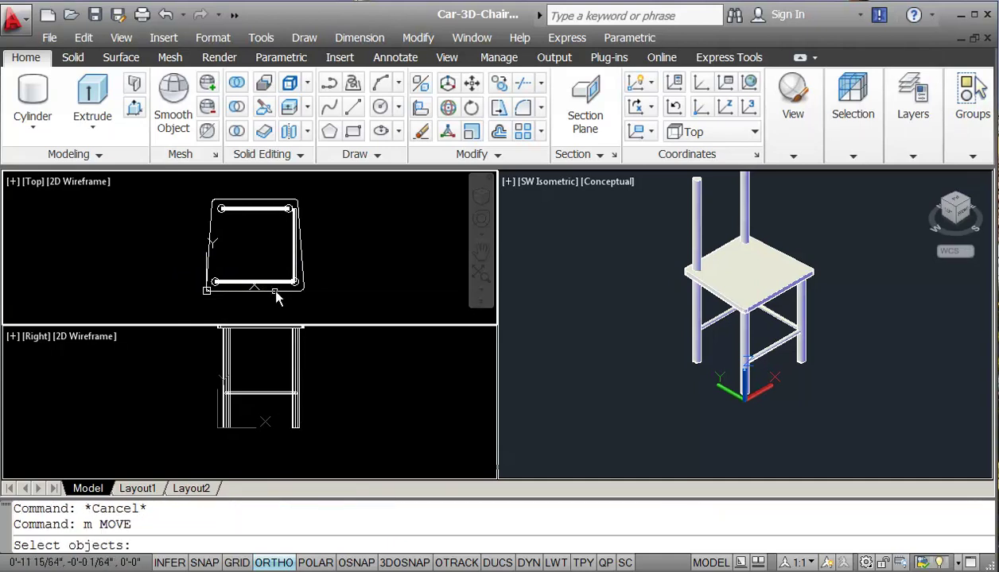
click(293, 270)
key(Return)
click(361, 265)
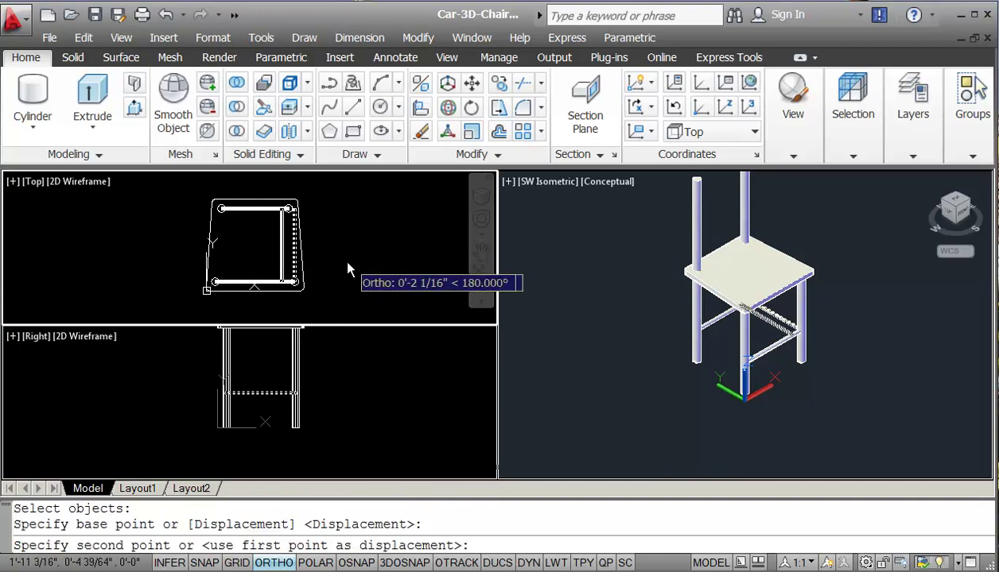
text(2)
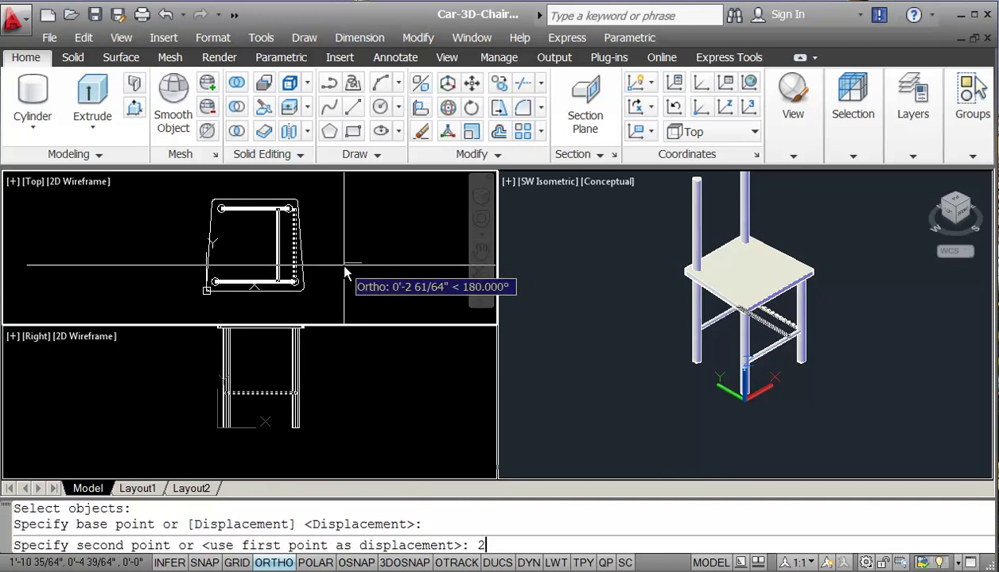
key(Return)
key(Escape)
key(Escape)
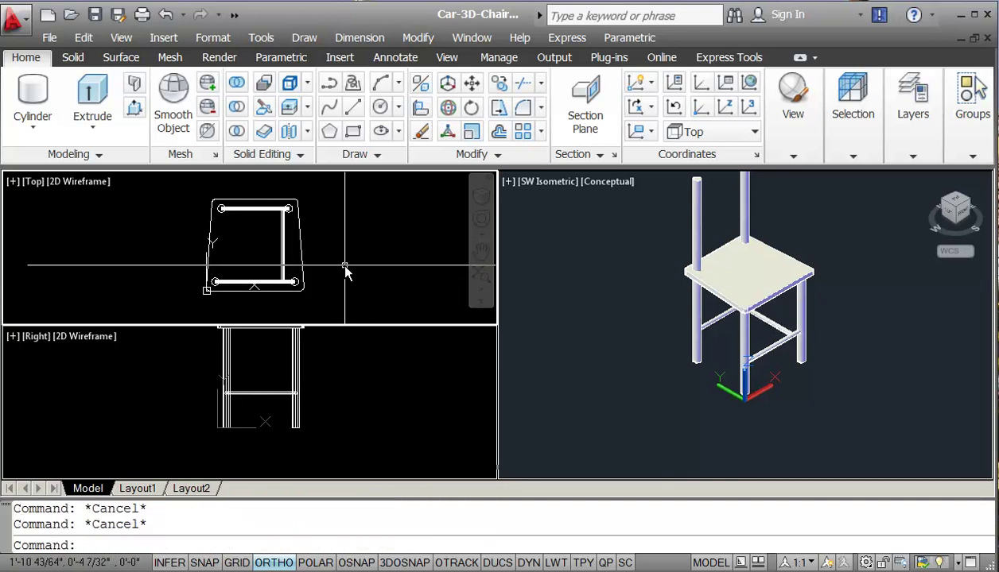
Step: Copy the side rail 9 inches straight across to the opposite side of the chair in the Top view
text(c)
key(Return)
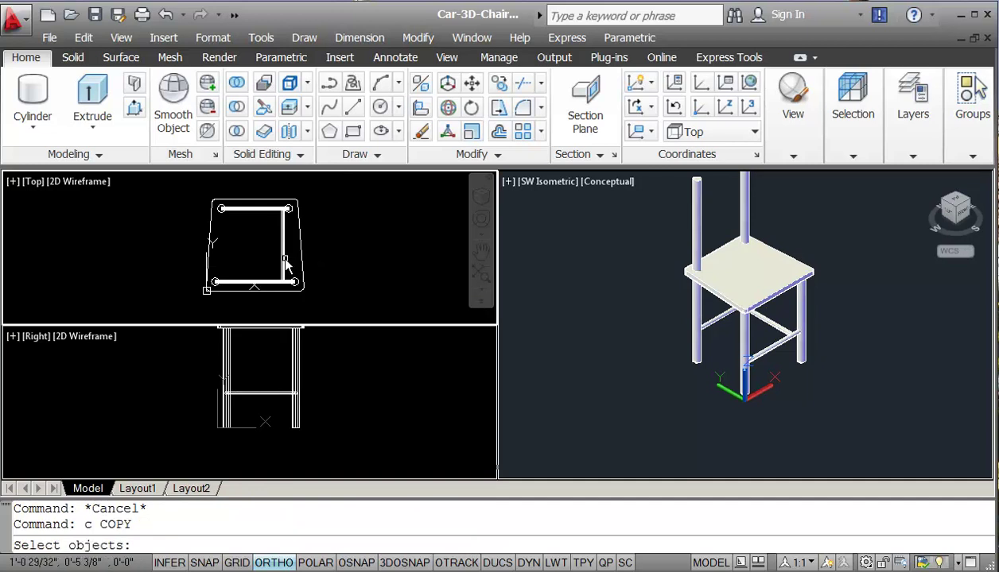
click(283, 257)
key(Return)
click(361, 257)
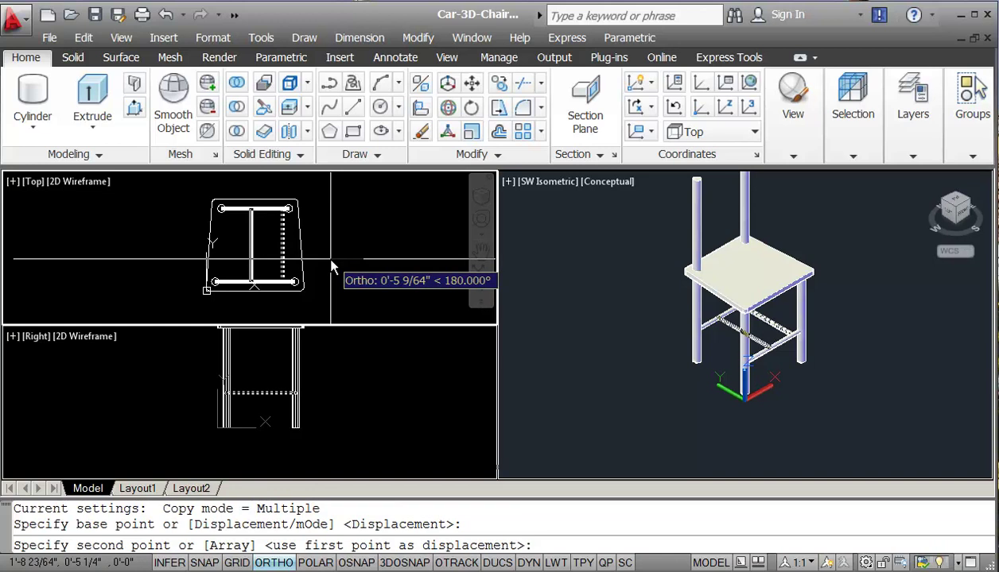
key(Return)
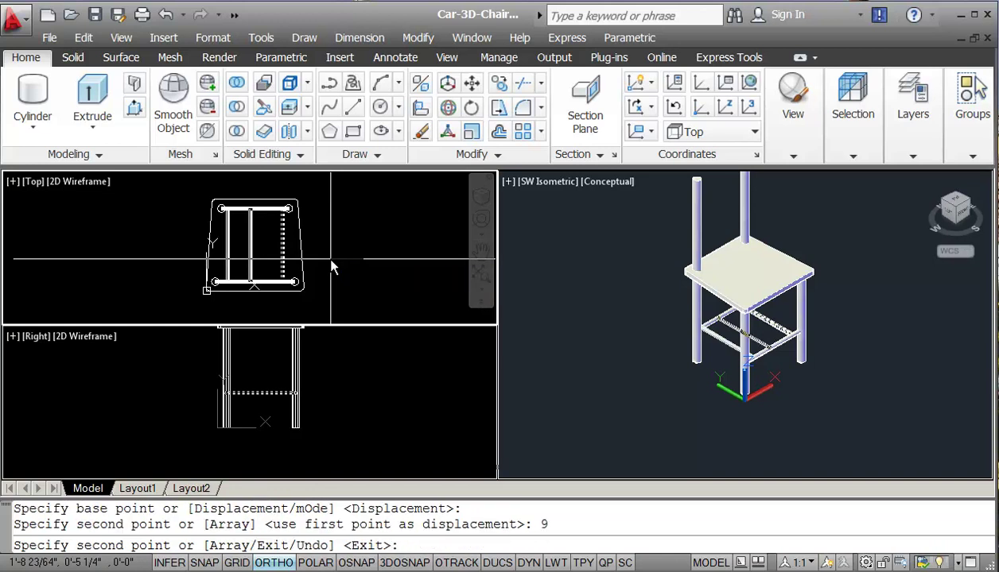
key(Escape)
key(Escape)
Step: Orbit the 3D view to a lower angle and pan it to inspect the whole chair with its rails and back posts
click(624, 378)
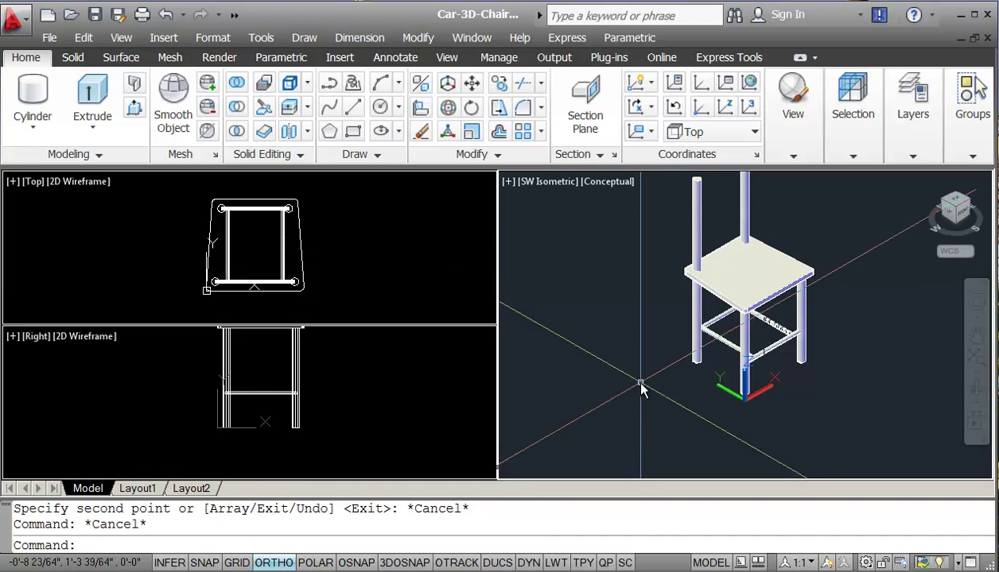
click(977, 387)
drag(873, 383, 862, 350)
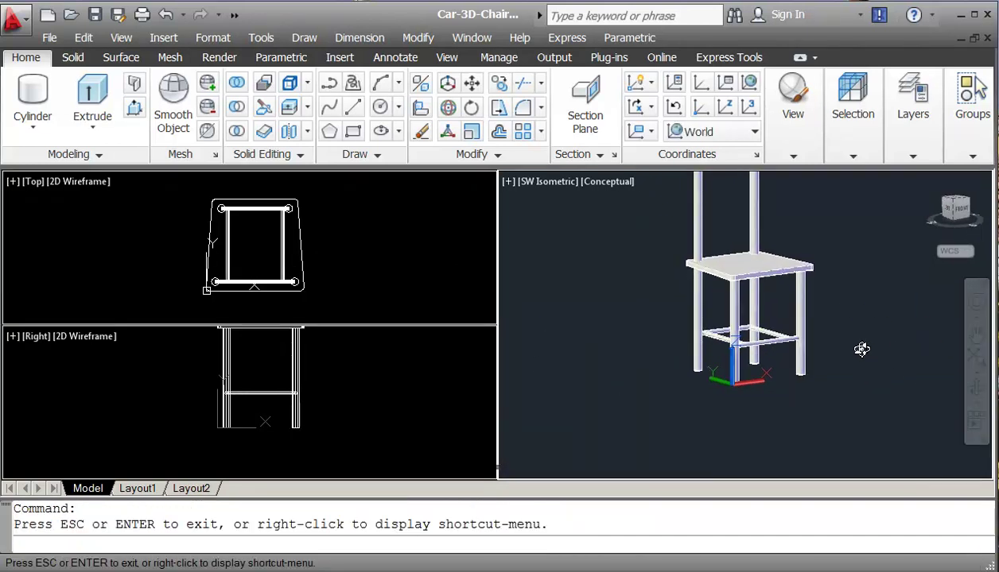
click(975, 387)
drag(878, 303, 805, 361)
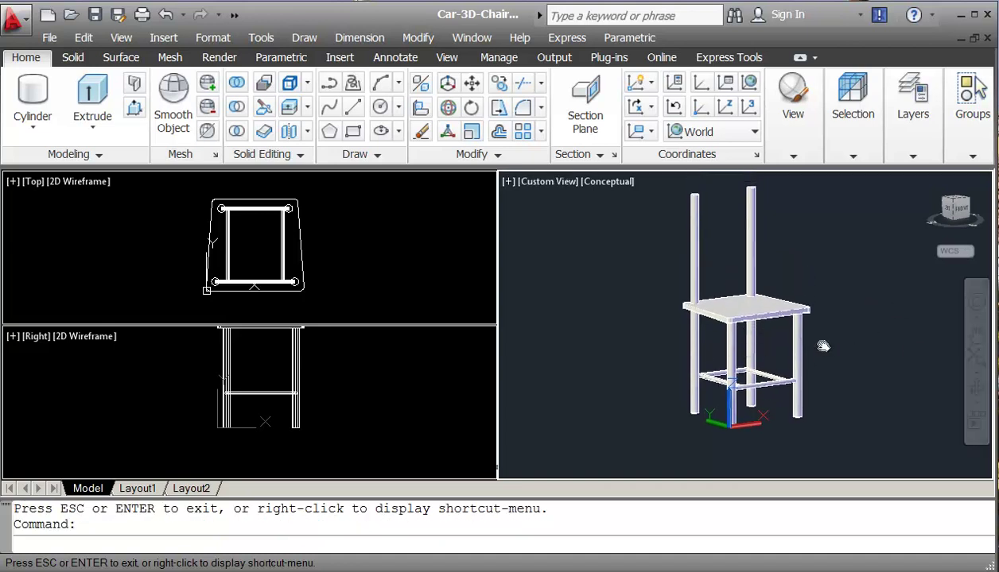
key(Escape)
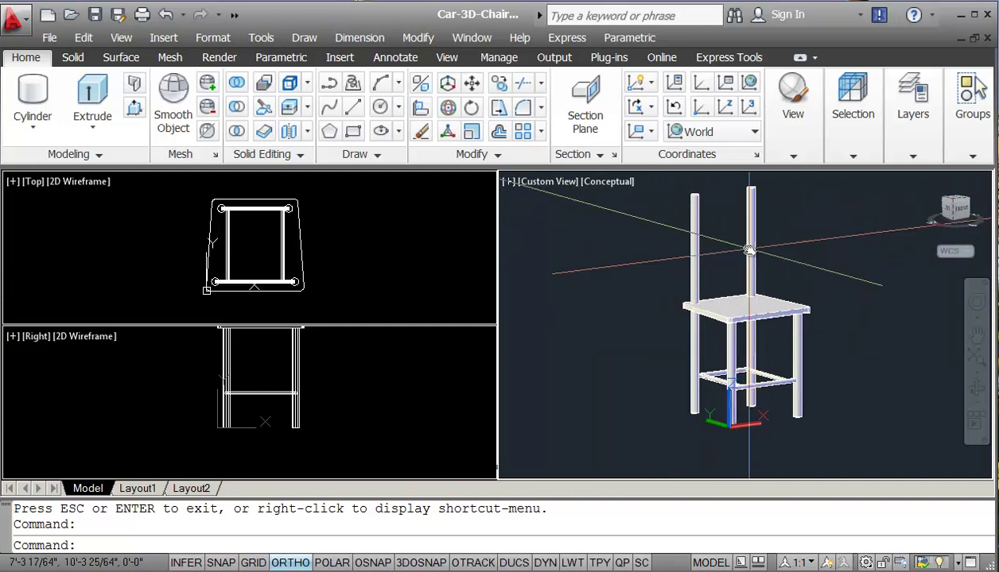
Step: In the Top view, start a polyline at the centre of the left back post with a 3-inch segment at 30 degrees
click(338, 237)
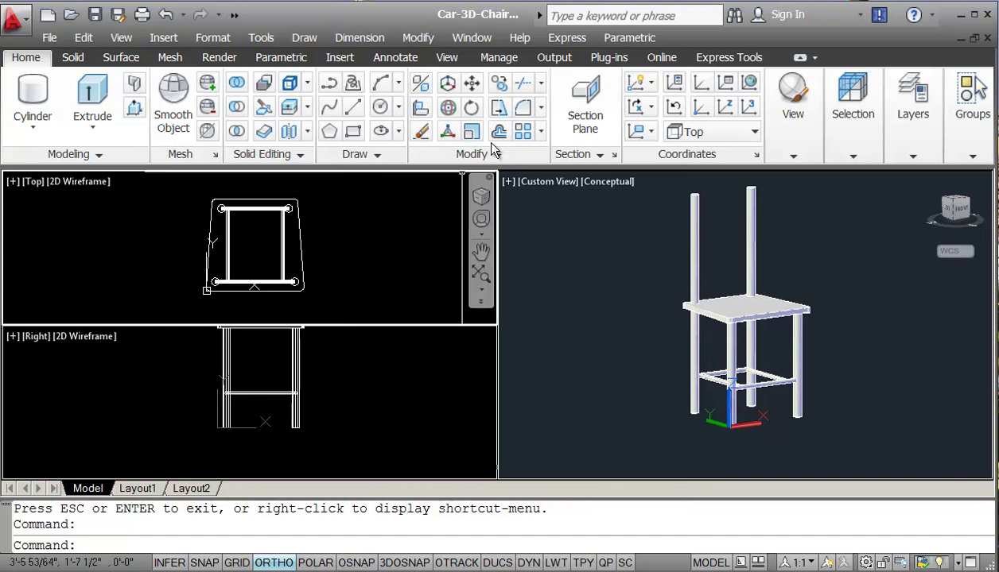
click(340, 80)
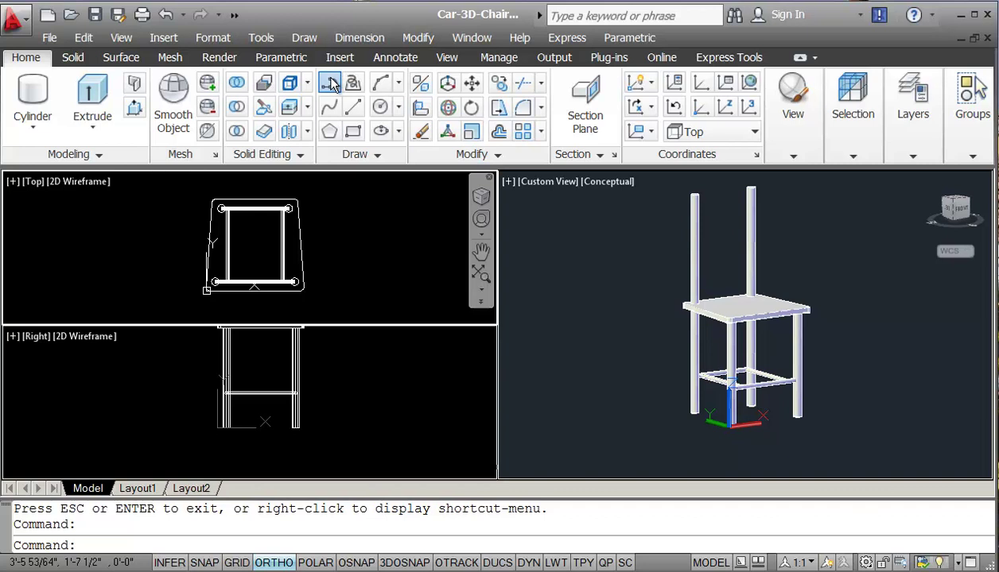
scroll(207, 223, up, 3)
scroll(206, 223, up, 2)
middle_drag(231, 205, 161, 269)
scroll(165, 263, up, 1)
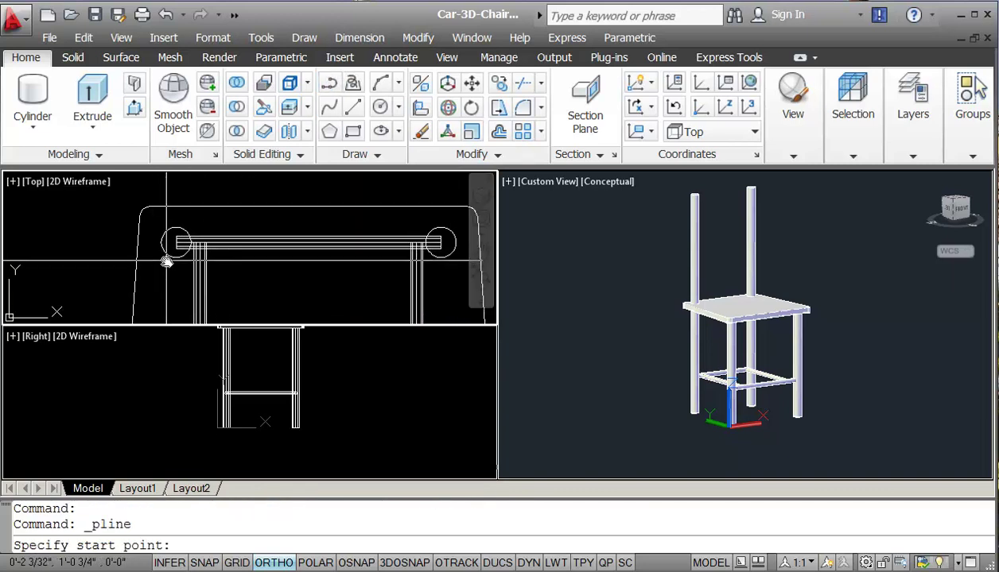
text(cen)
key(Return)
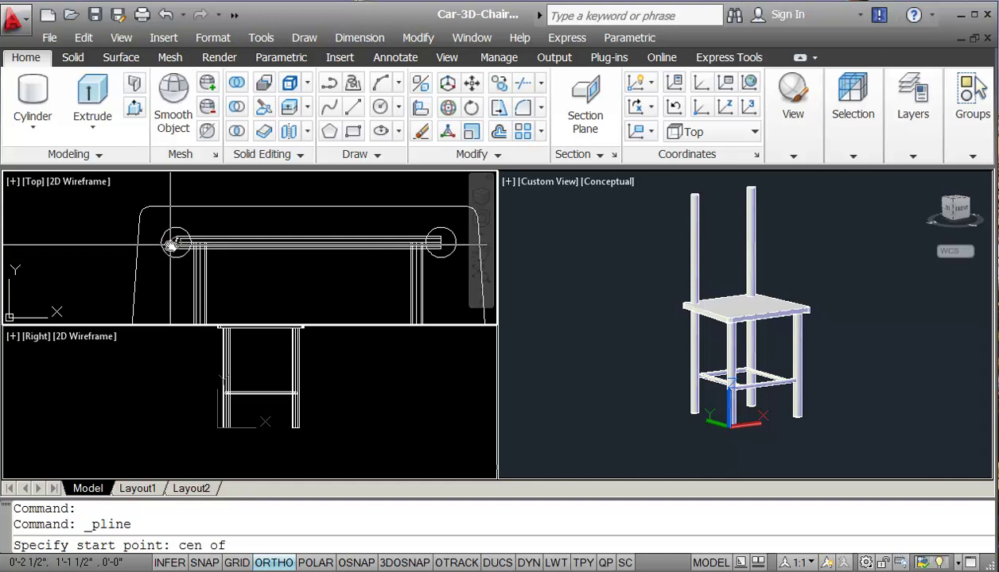
click(176, 243)
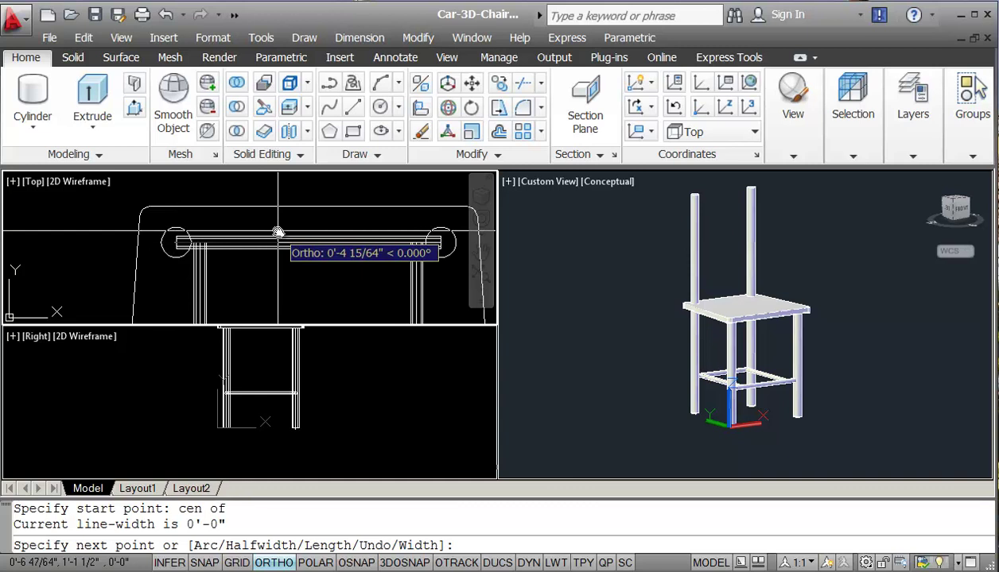
key(F8)
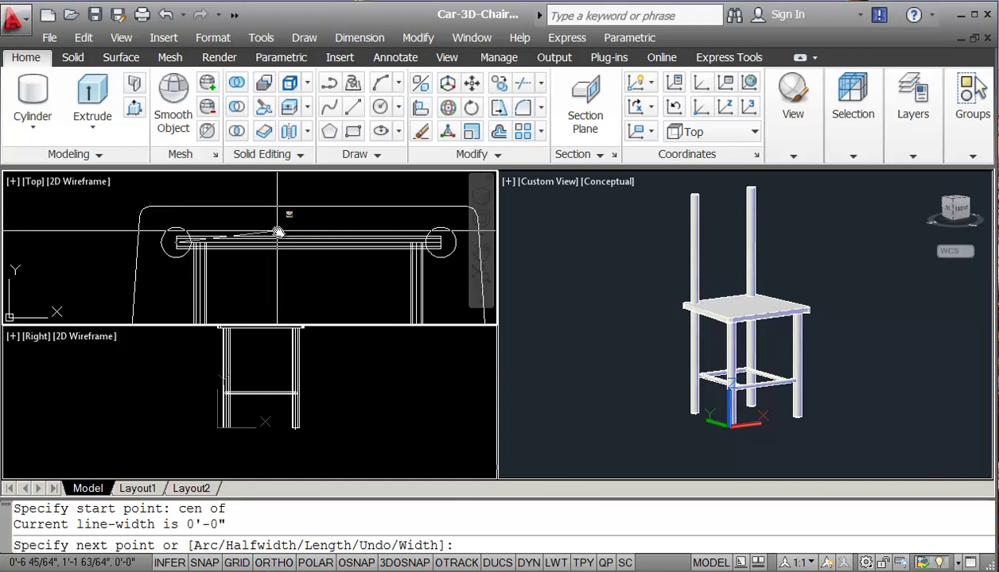
key(F8)
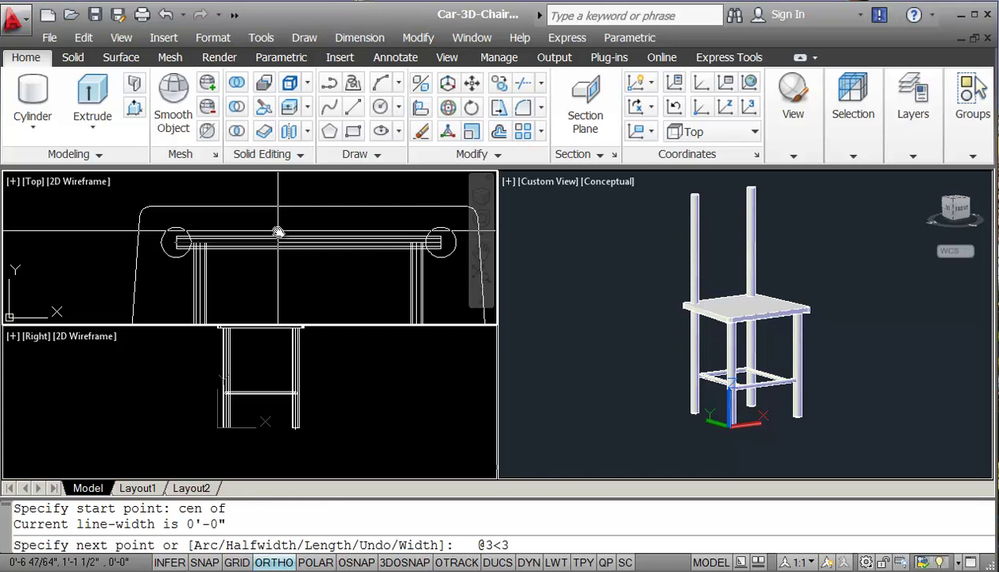
key(Return)
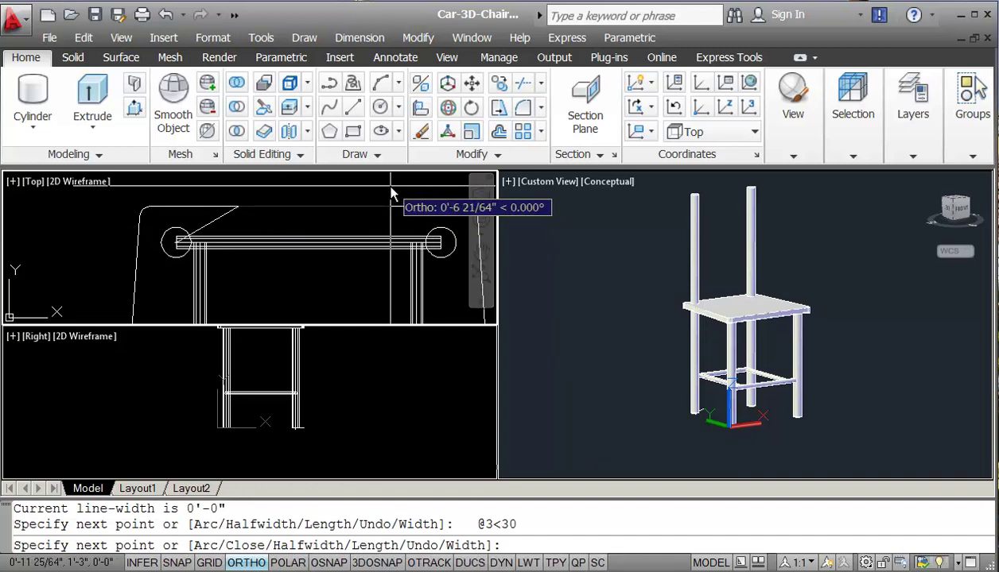
Step: Continue the polyline with a 5.75-inch horizontal segment and end it at the centre of the other back post
text(5)
key(Return)
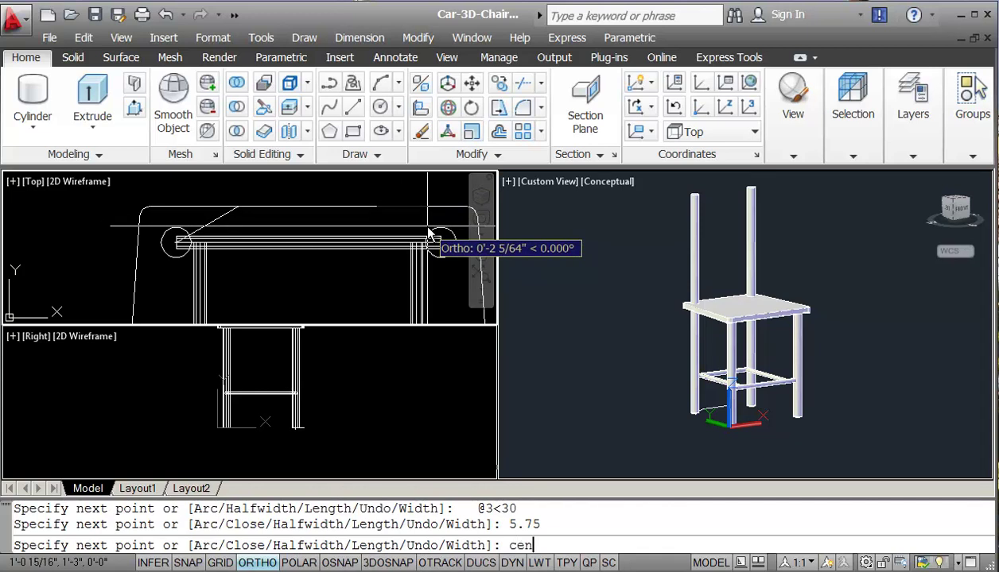
text(cen)
key(Return)
click(435, 240)
key(Escape)
key(Escape)
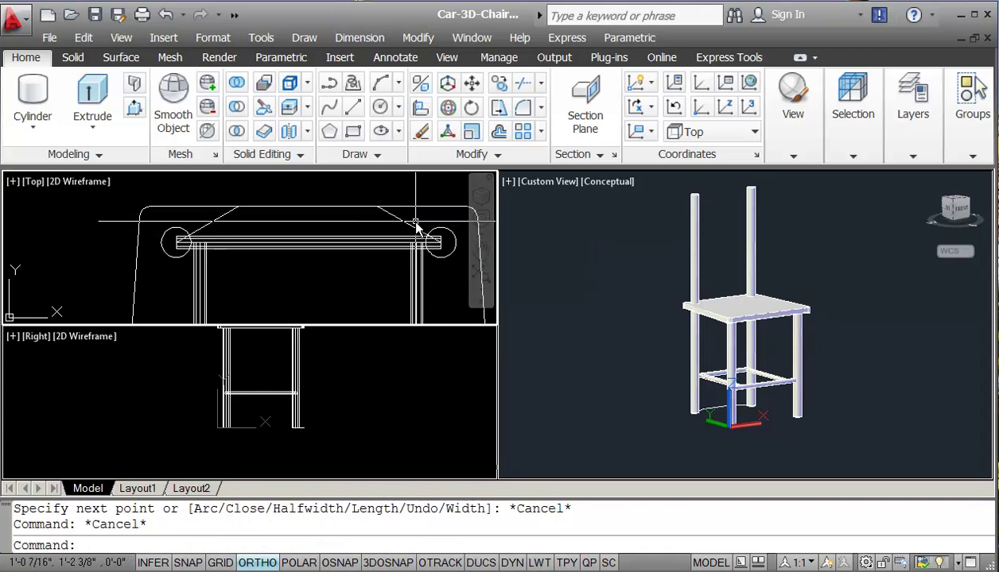
key(Escape)
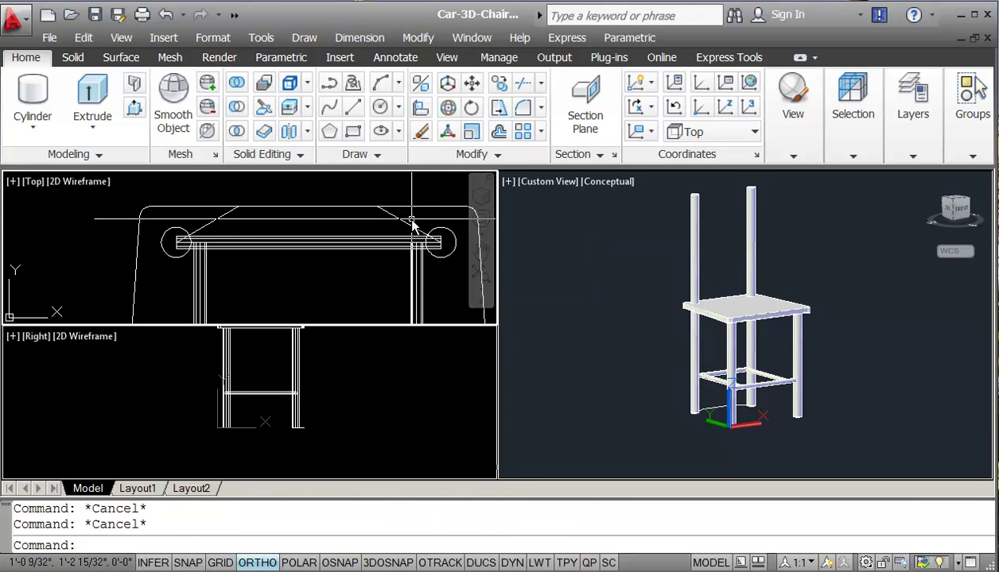
Step: Set the thickness of the backrest polyline to 2 1/2 inches in its properties
click(405, 226)
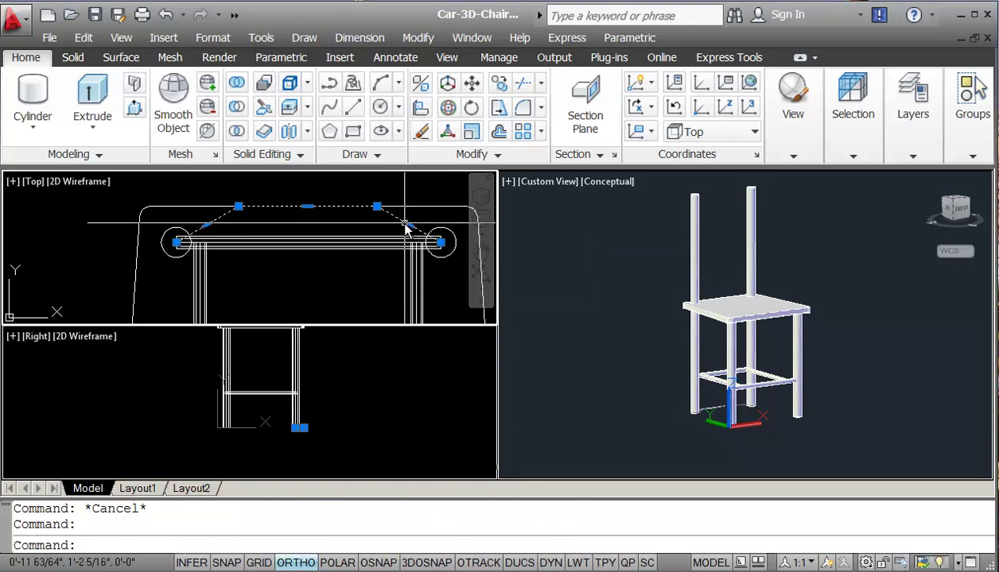
key(ctrl+1)
drag(43, 263, 575, 224)
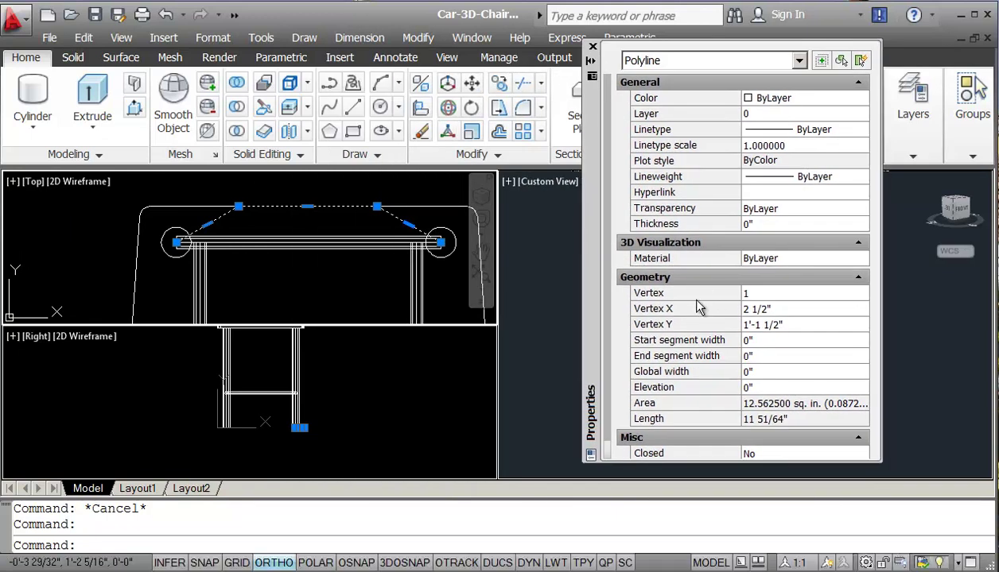
click(795, 224)
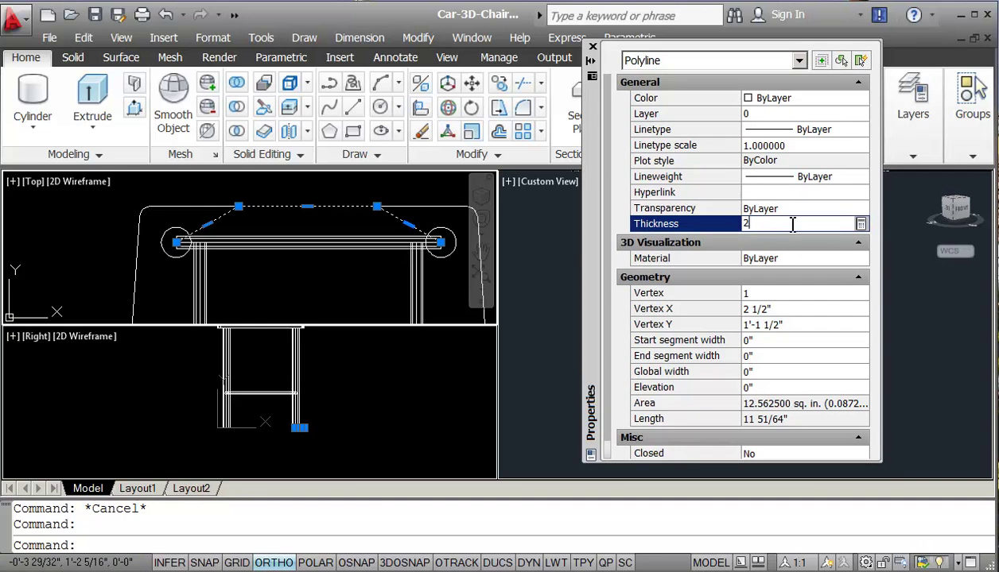
key(Return)
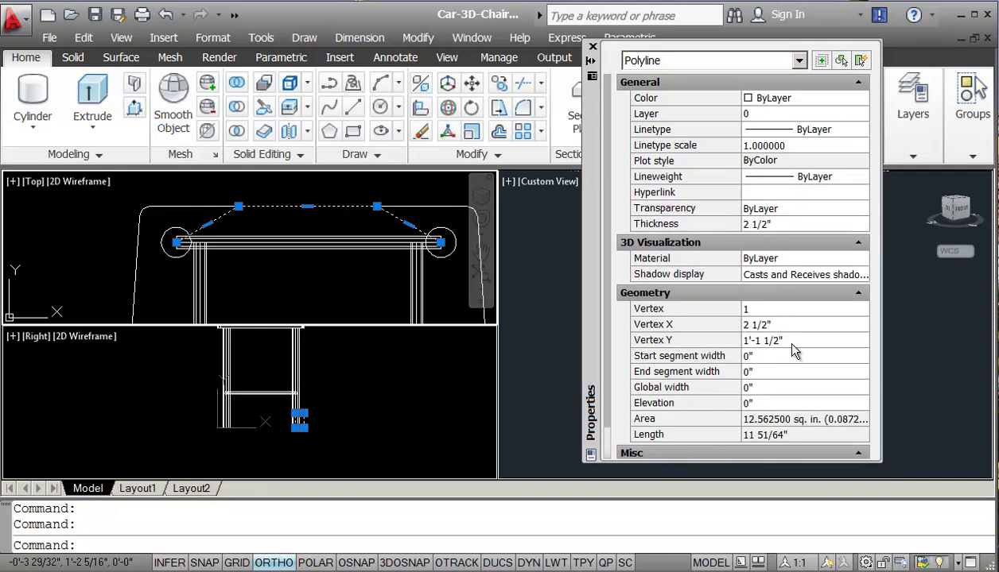
click(912, 101)
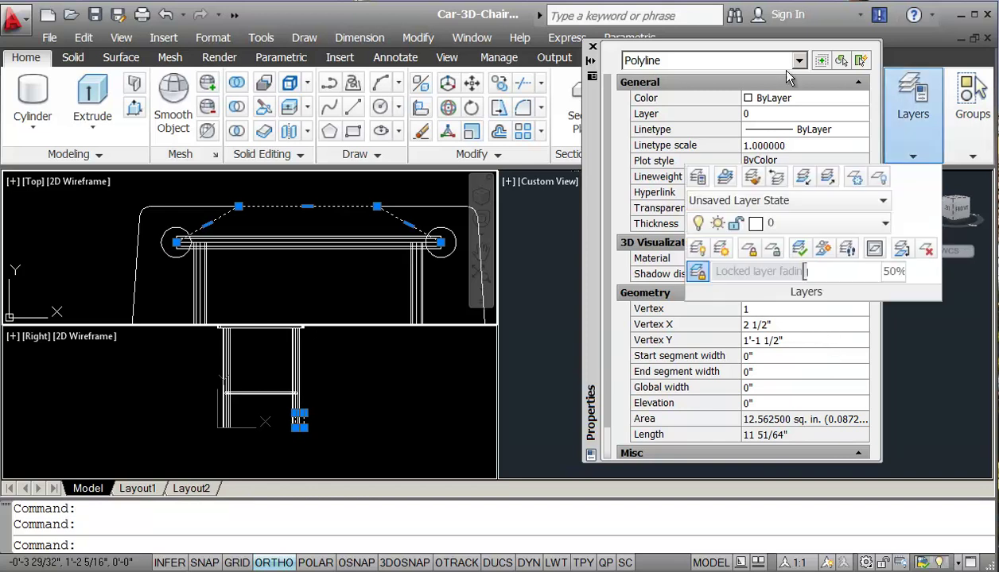
drag(584, 162, 12, 162)
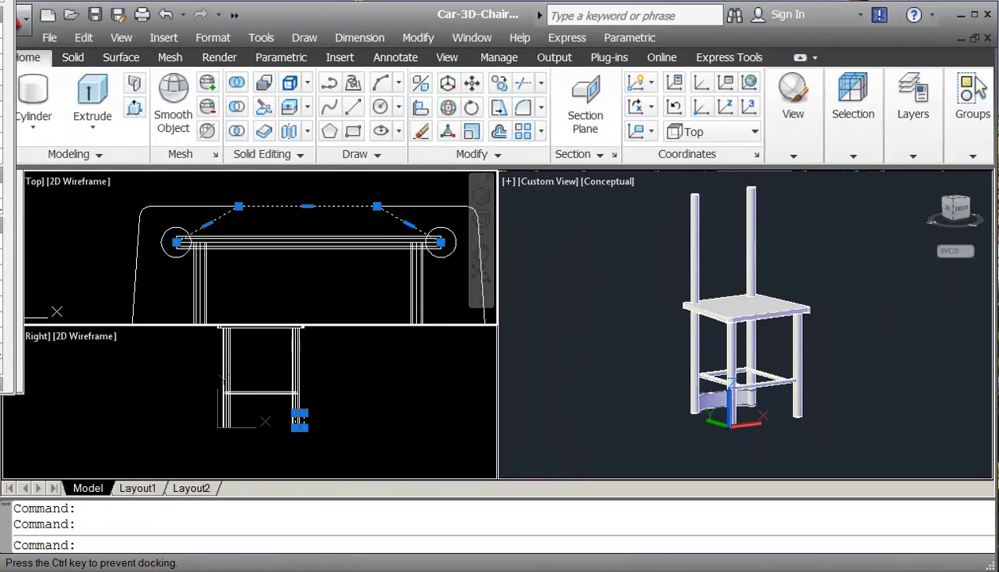
click(307, 280)
key(Escape)
key(Escape)
Step: Edit the backrest polyline with PEDIT to give all its segments a width of 0.5 inches
text(pe)
key(Return)
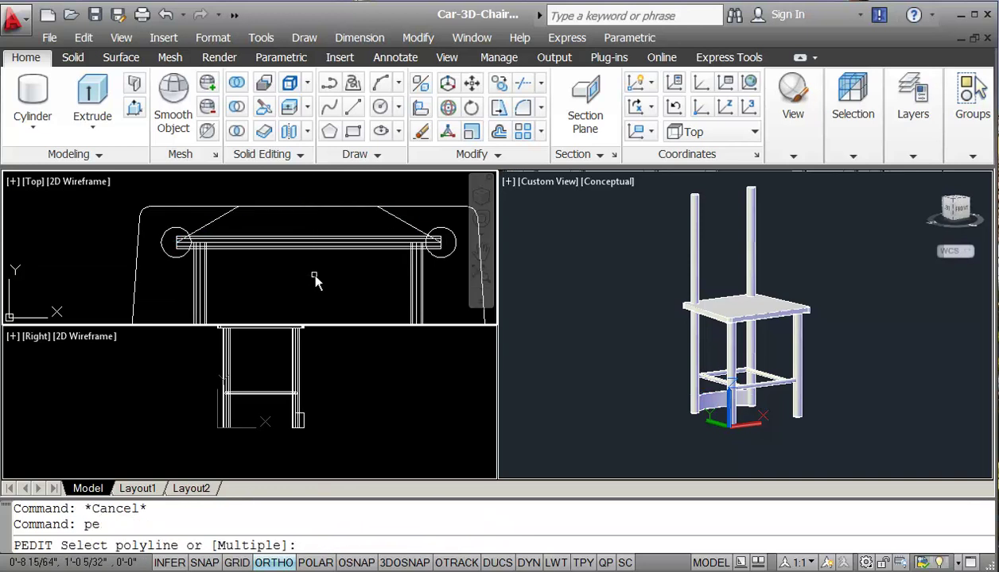
click(217, 222)
text(w)
key(Return)
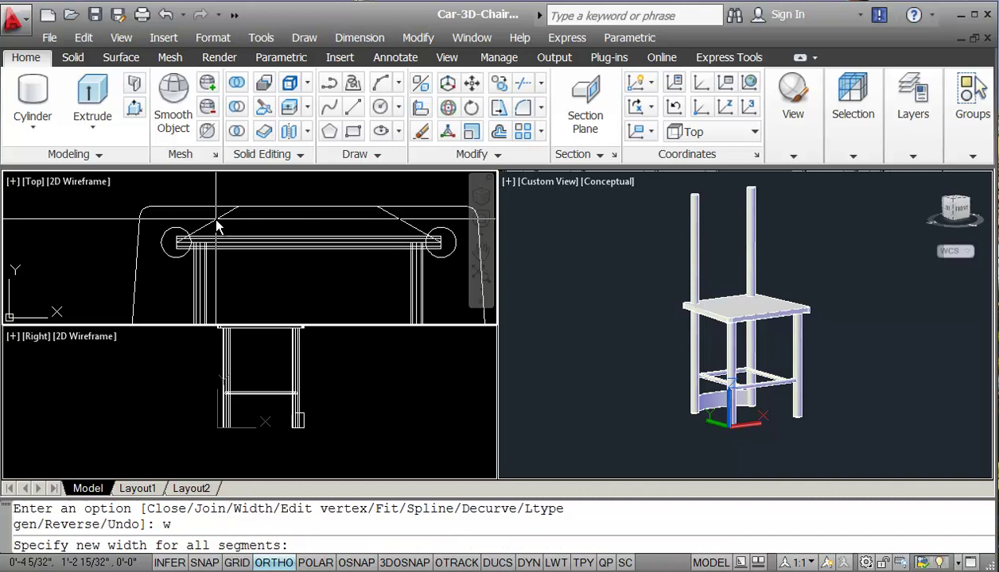
text(.5)
key(Return)
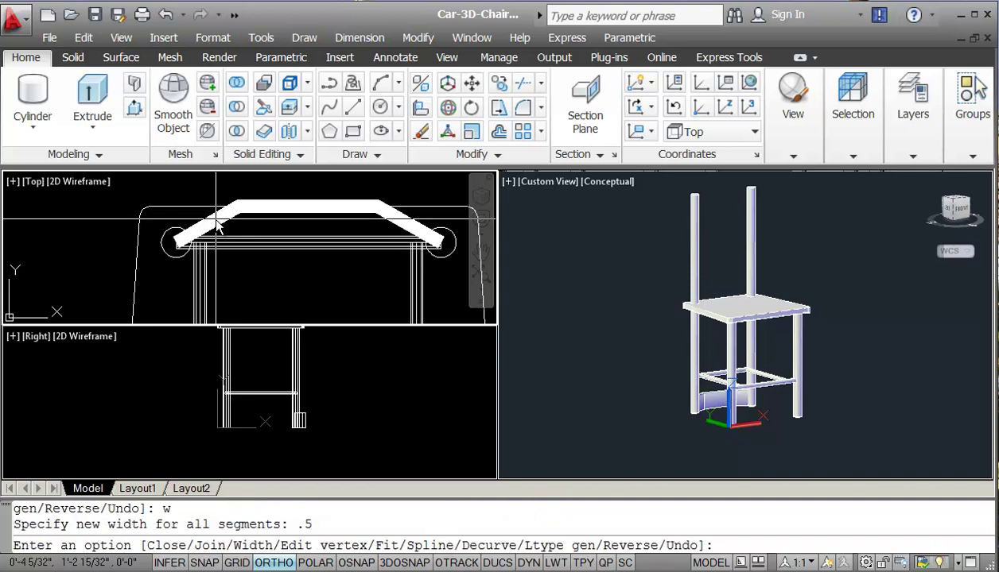
Step: Activate the Right viewport, bring the whole chair into view and end the polyline edit
click(621, 412)
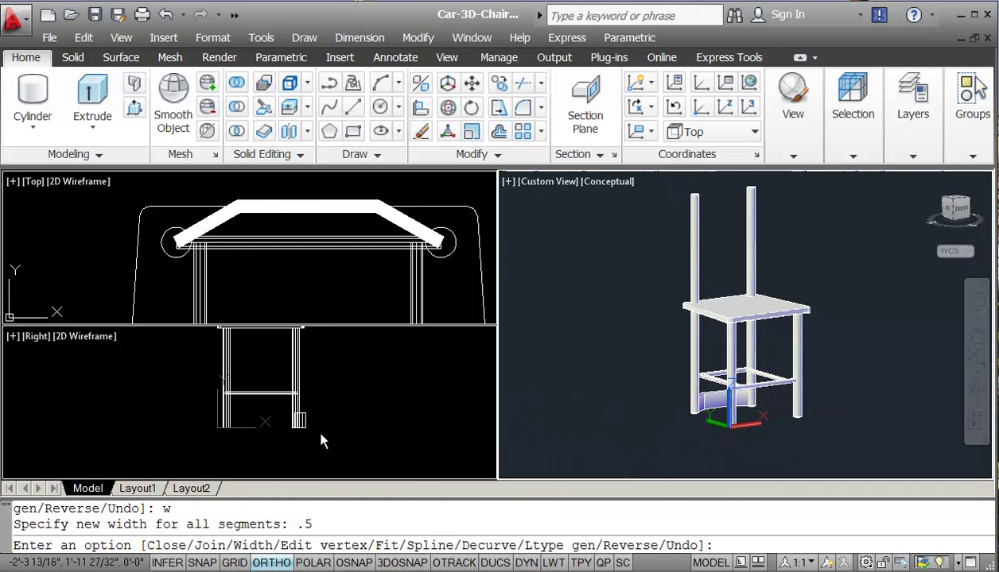
click(353, 396)
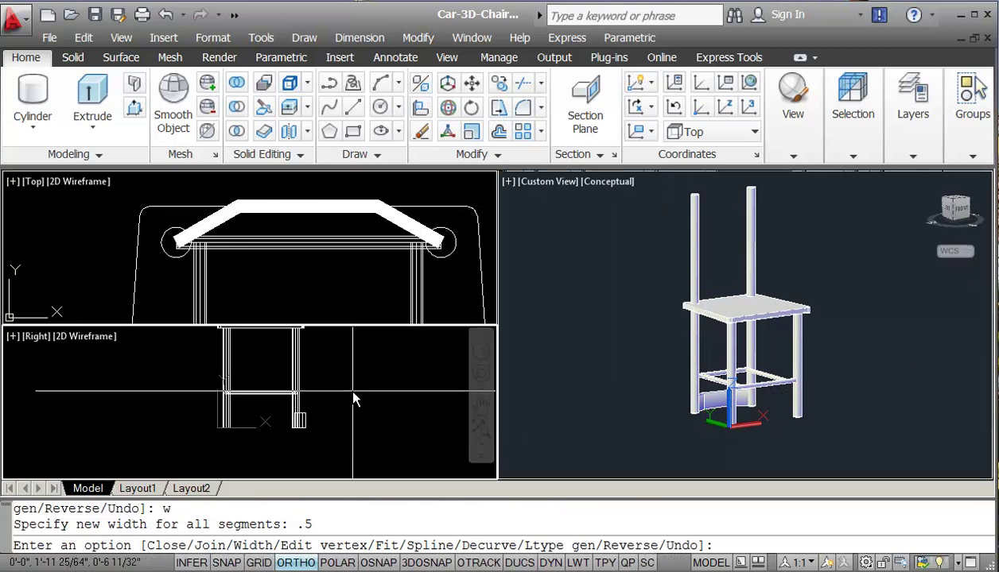
scroll(335, 422, up, 2)
scroll(339, 408, down, 3)
middle_drag(342, 419, 312, 436)
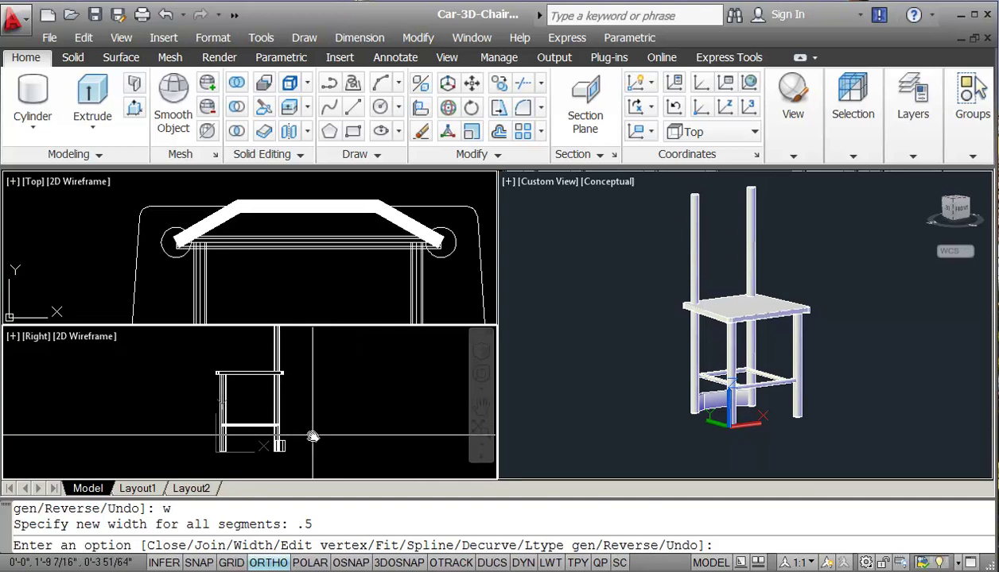
text(m)
key(Return)
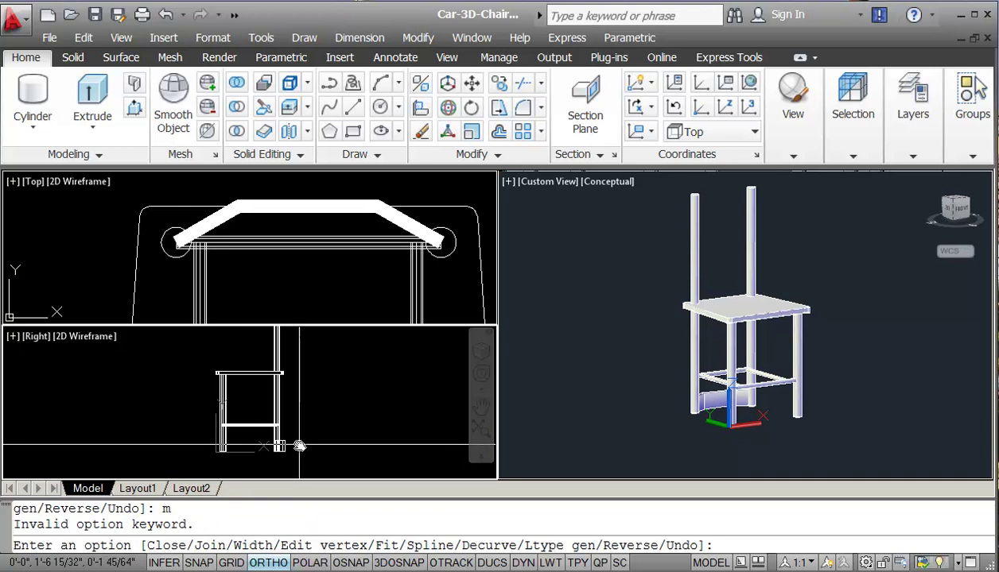
key(Escape)
key(Escape)
Step: Move the backrest polyline straight up 24 inches in the Right view, from floor level to between the back posts
text(m)
key(Return)
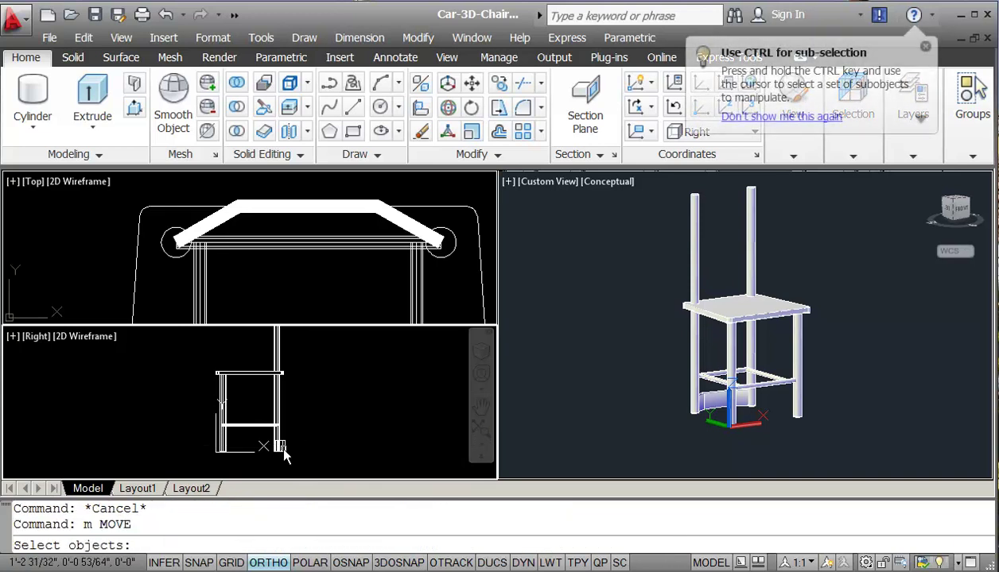
click(280, 446)
key(Return)
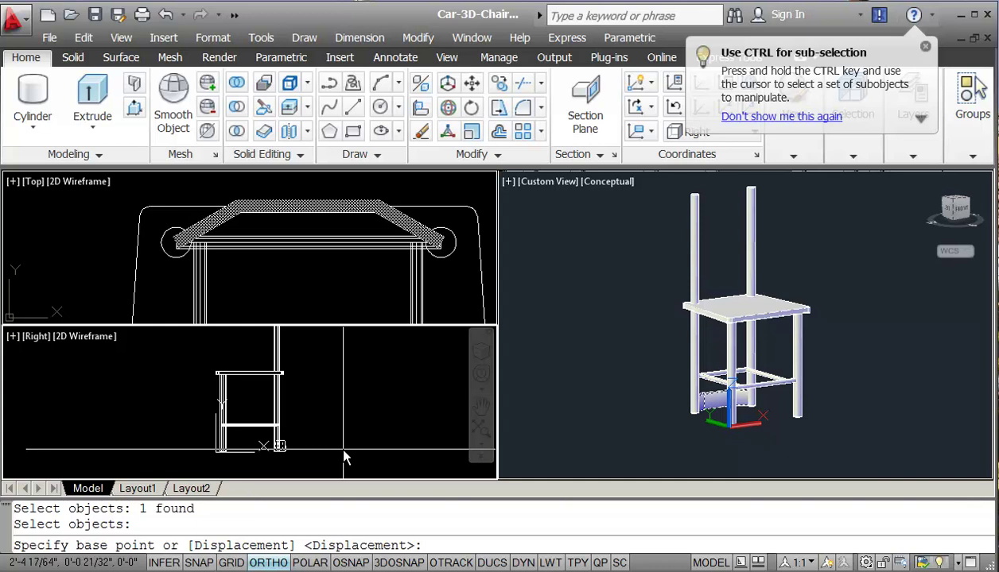
click(344, 457)
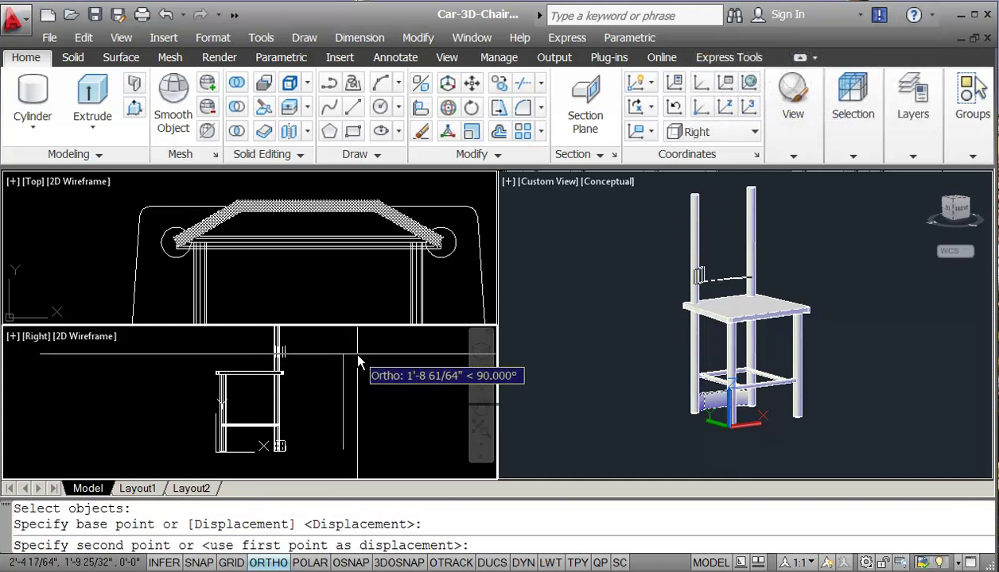
key(Return)
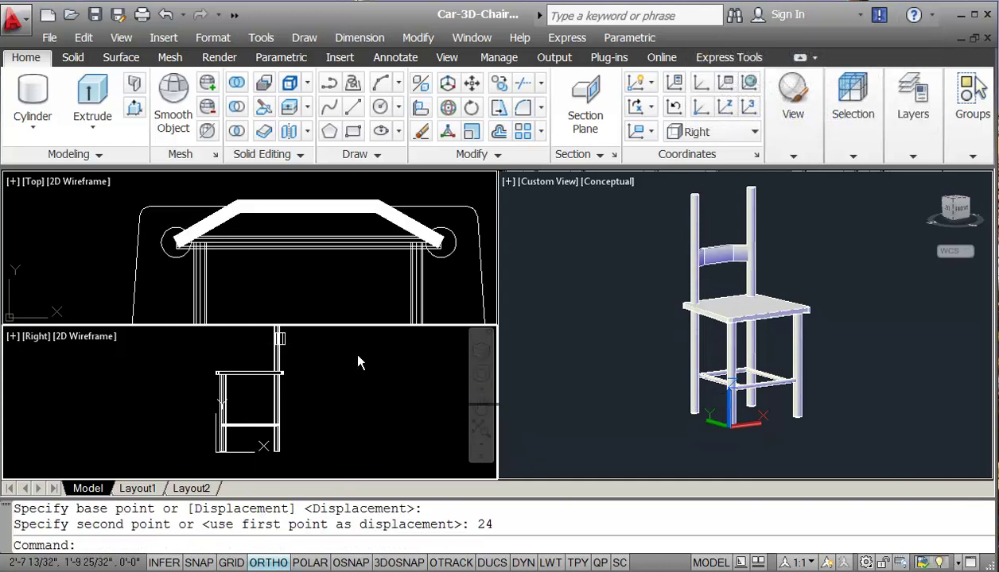
Step: Copy the backrest slat in the Right view and place the first copy 4 inches straight above it
click(324, 374)
middle_drag(325, 374, 324, 407)
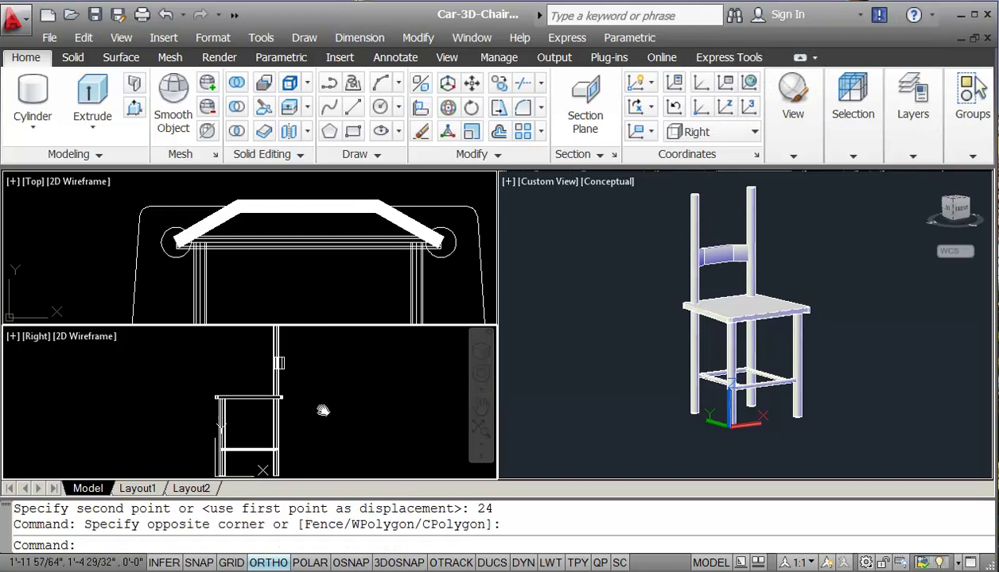
key(Escape)
key(Escape)
text(cp)
key(Return)
click(278, 389)
key(Return)
click(325, 415)
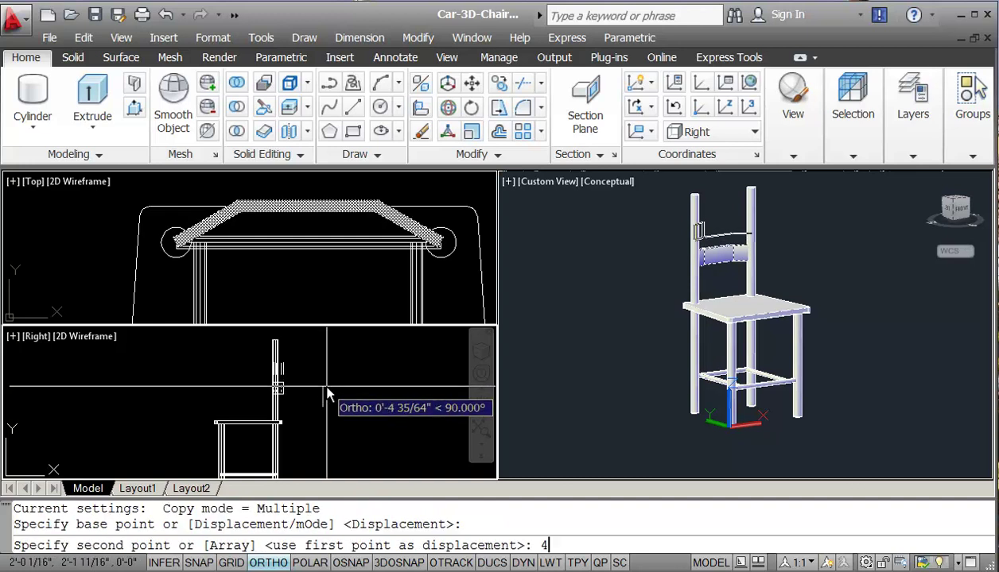
key(Return)
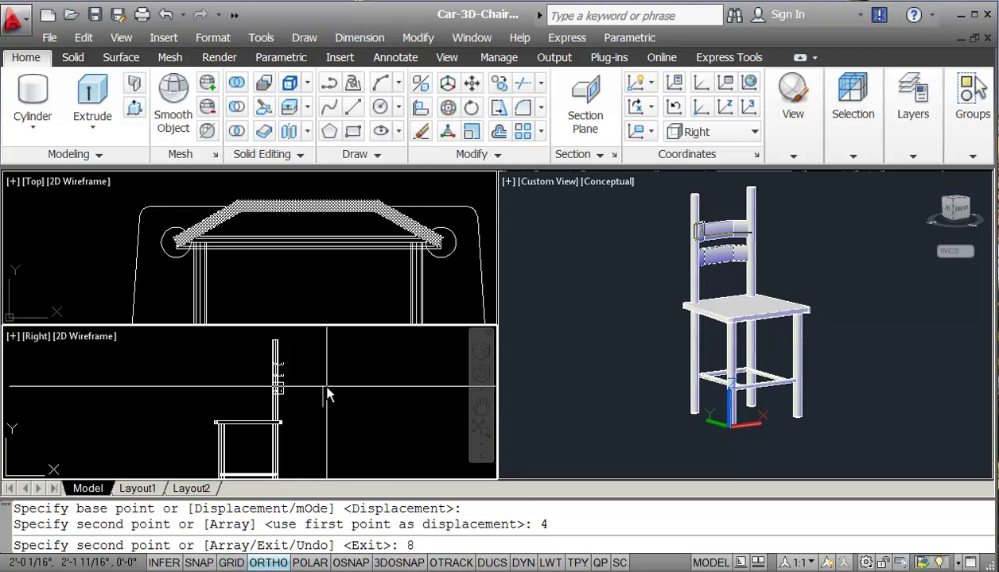
Step: Place a second copy of the slat 8 inches above the original and end the copying
text(8)
key(Return)
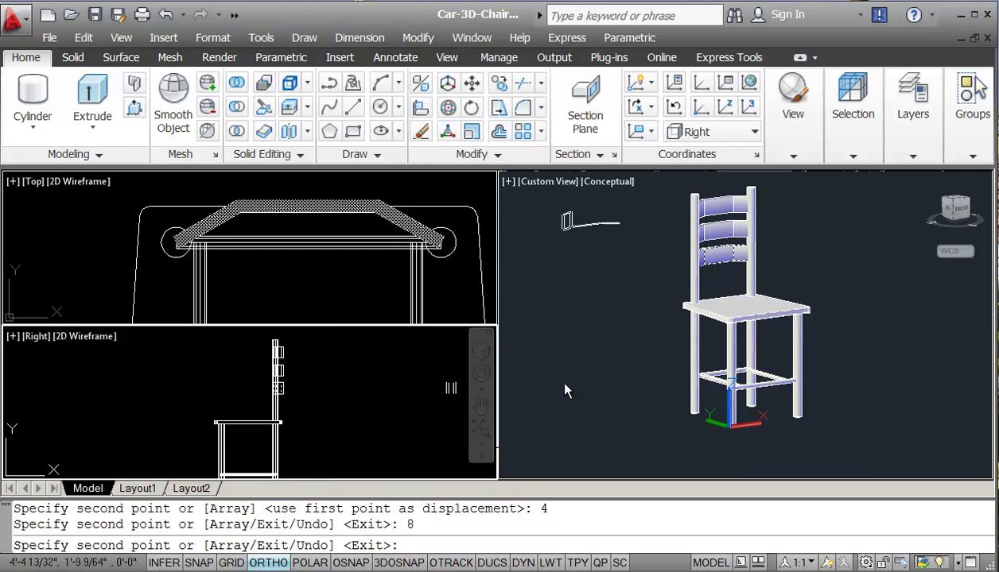
key(Escape)
click(385, 398)
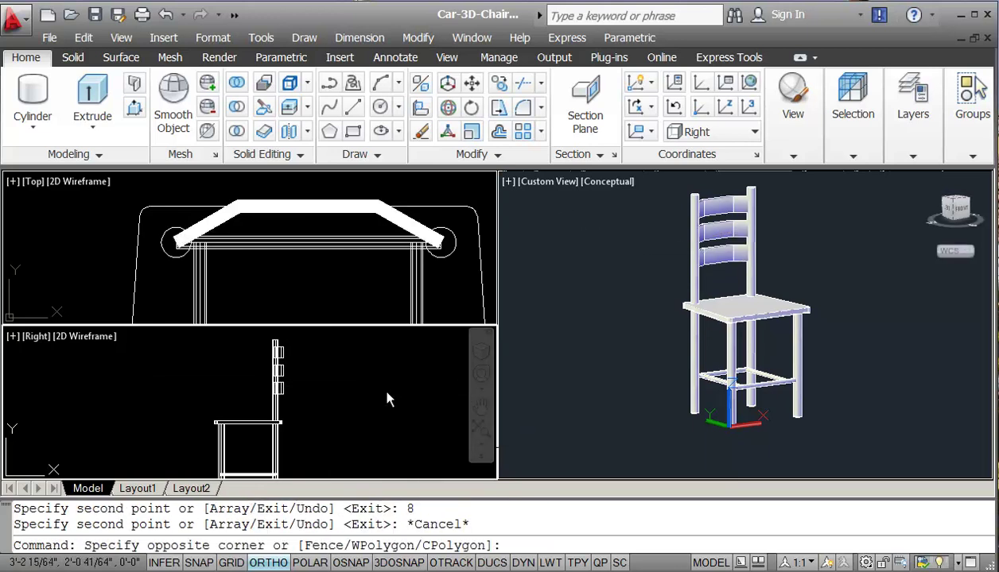
Step: Change the Right viewport to the Front view and zoom the Top viewport to the chair's extents
click(35, 336)
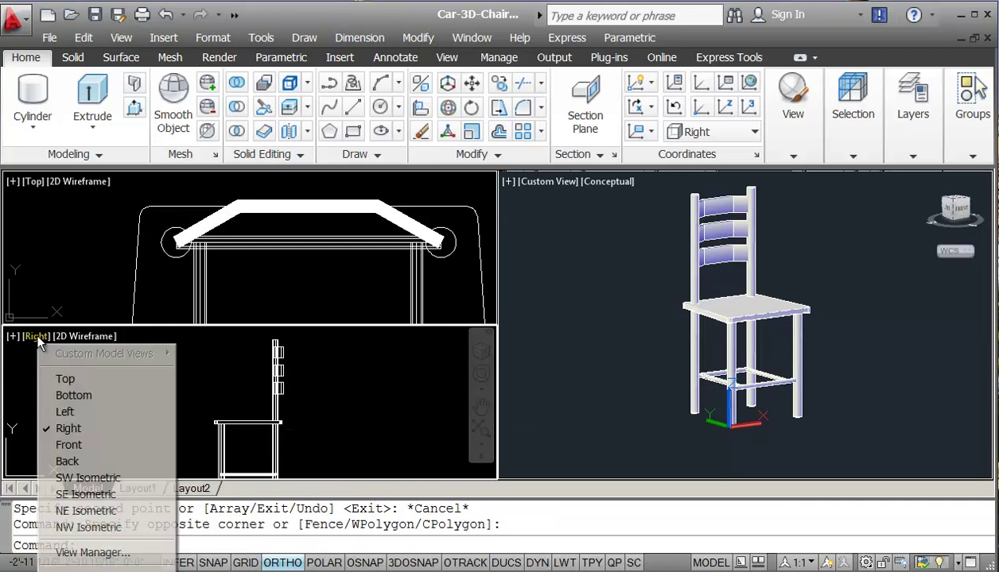
click(68, 447)
click(446, 298)
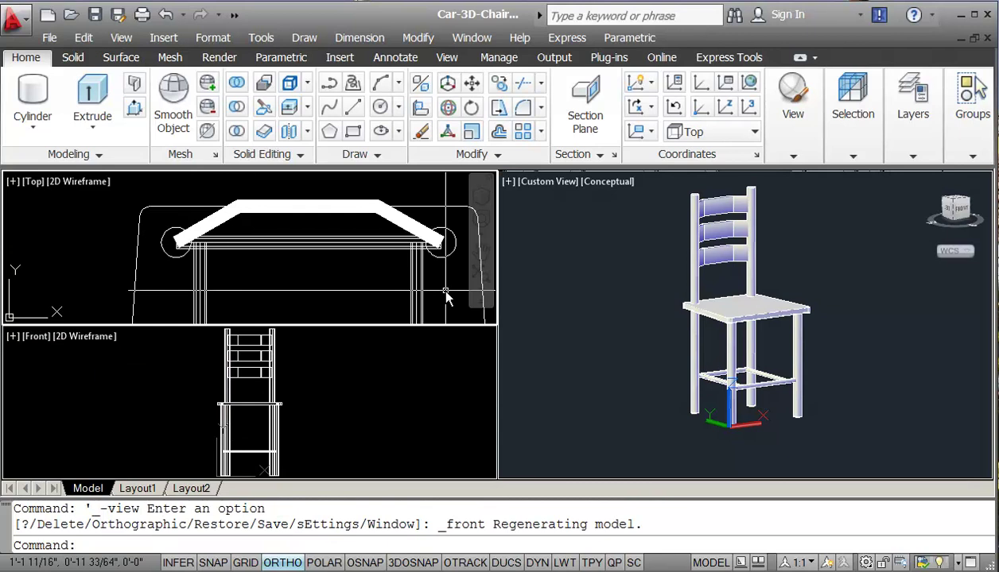
text(z)
key(Return)
text(e)
key(Return)
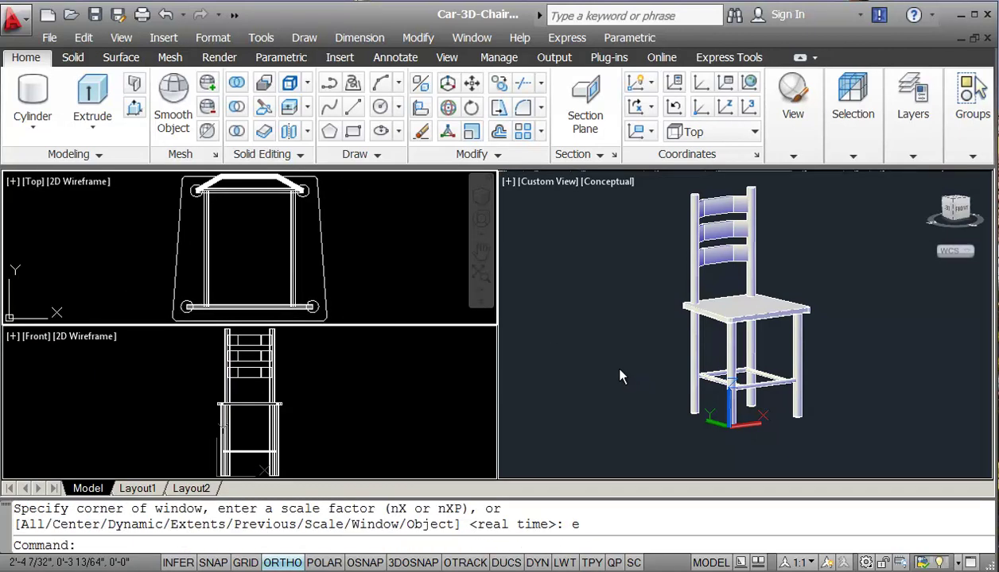
Step: Switch the 3D viewport to perspective projection and orbit to inspect the finished chair
click(619, 370)
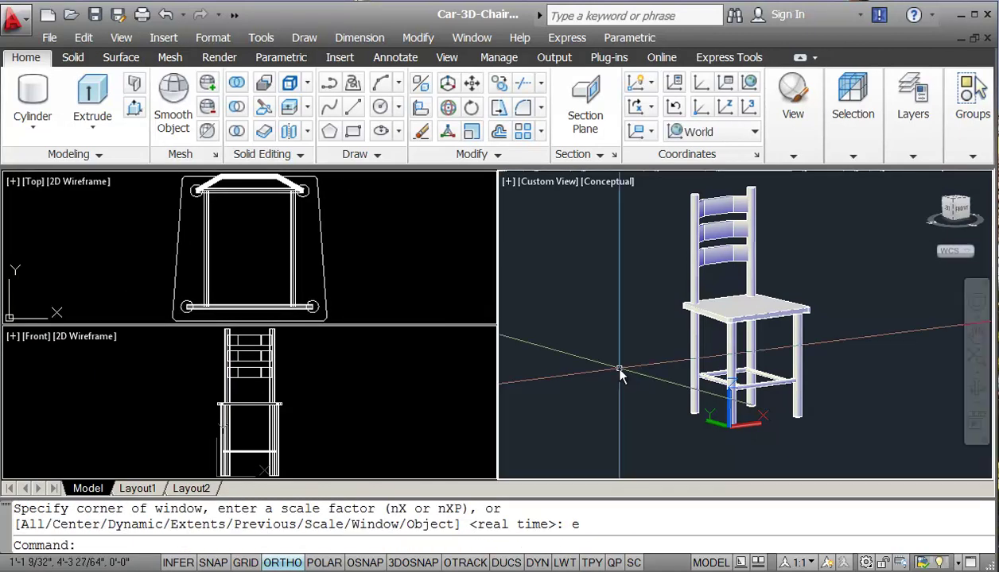
right_click(949, 207)
click(943, 257)
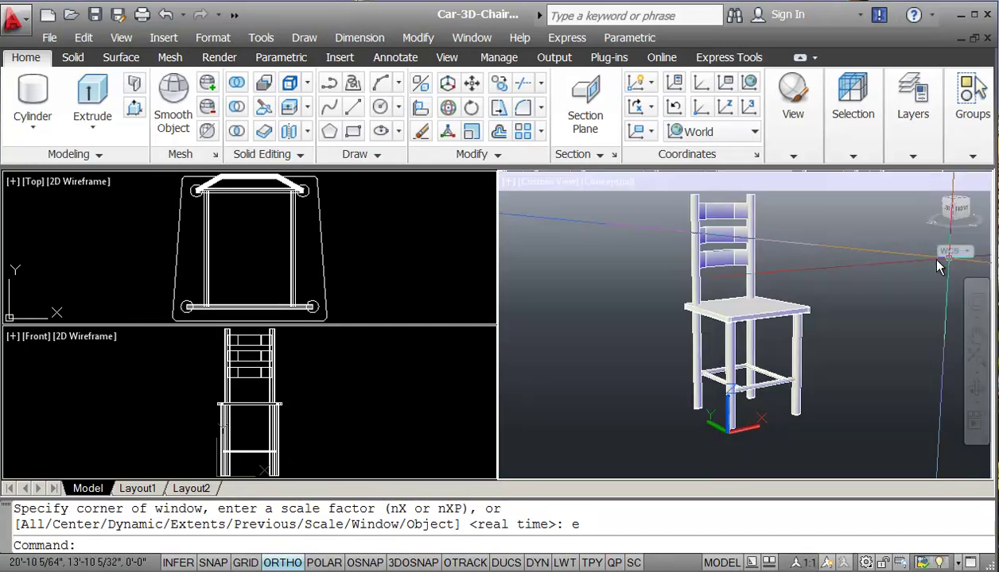
shift+middle_drag(827, 296, 819, 310)
key(Escape)
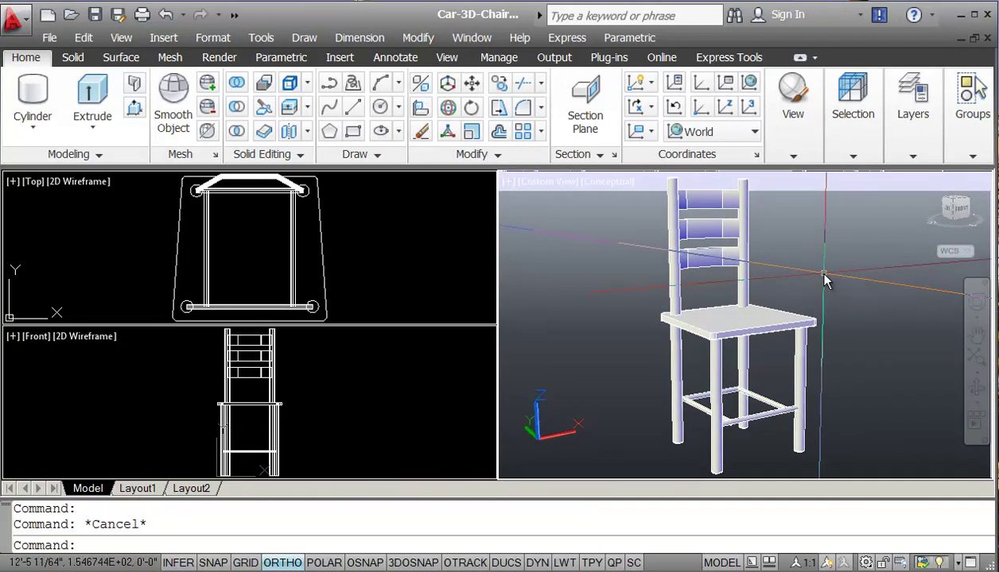